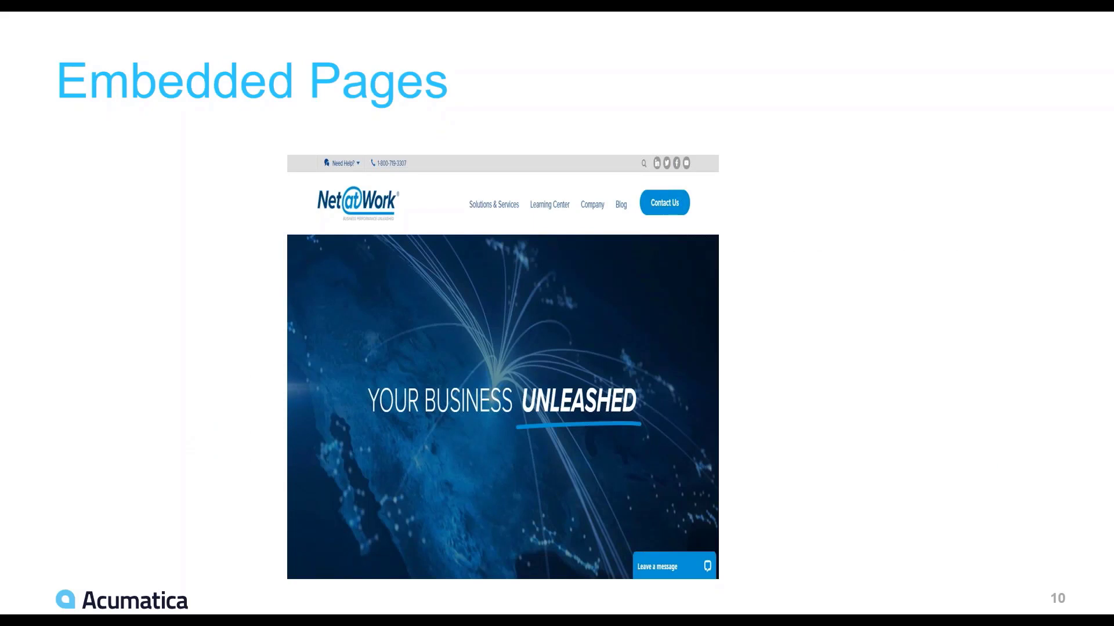
# Step: Step through the Header & Scorecard KPI, Pivot Tables, Wiki and dashboard slides, then end the slideshow
pyautogui.press('Right')
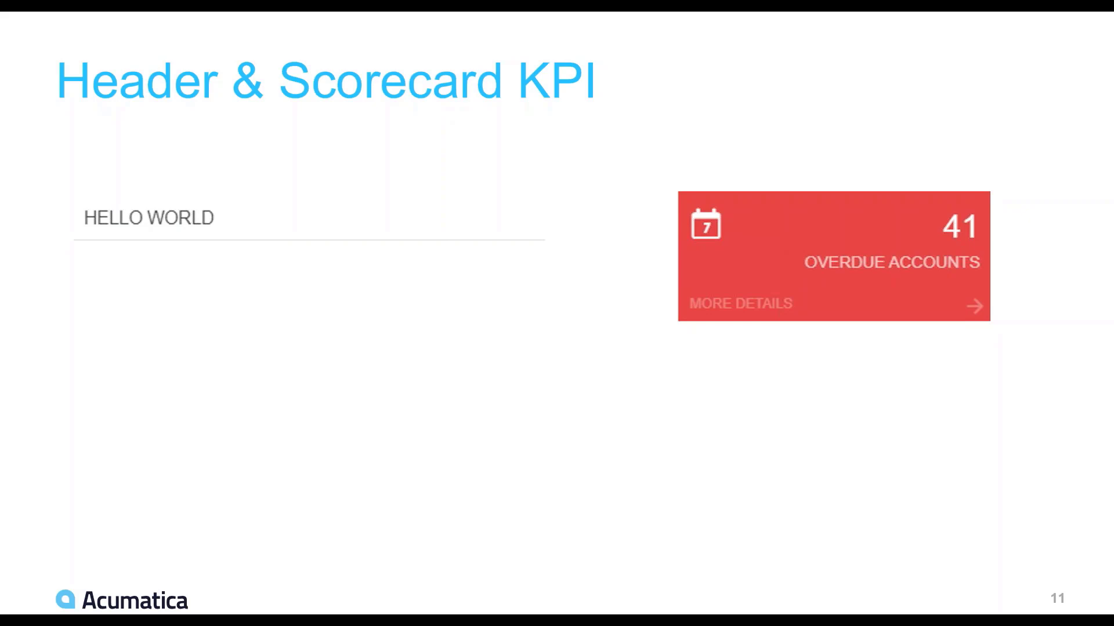
pyautogui.press('Right')
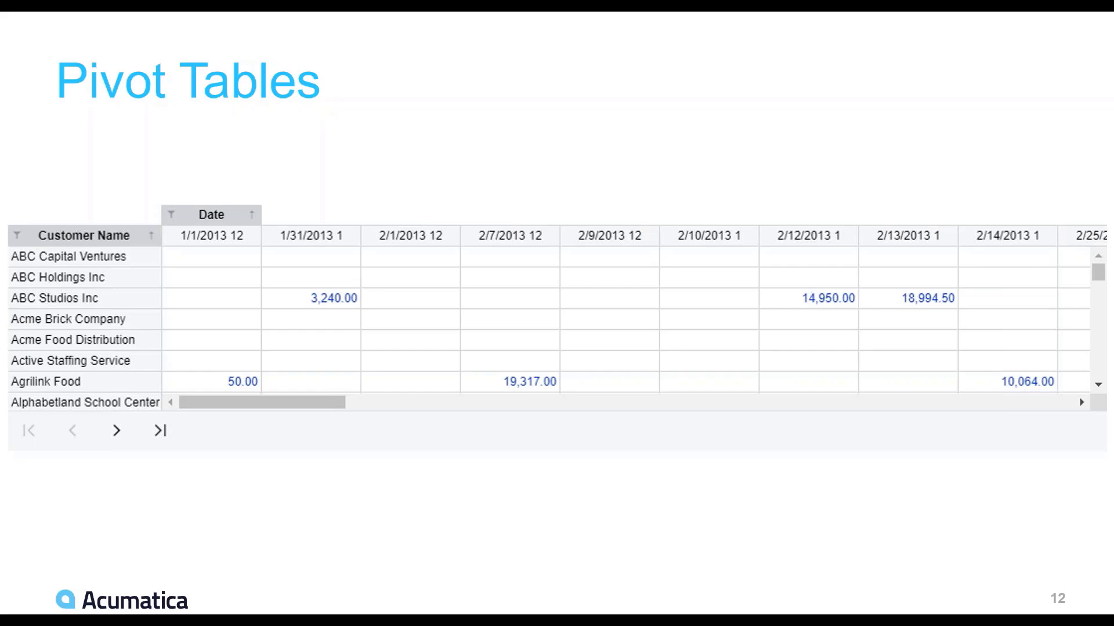
pyautogui.press('Right')
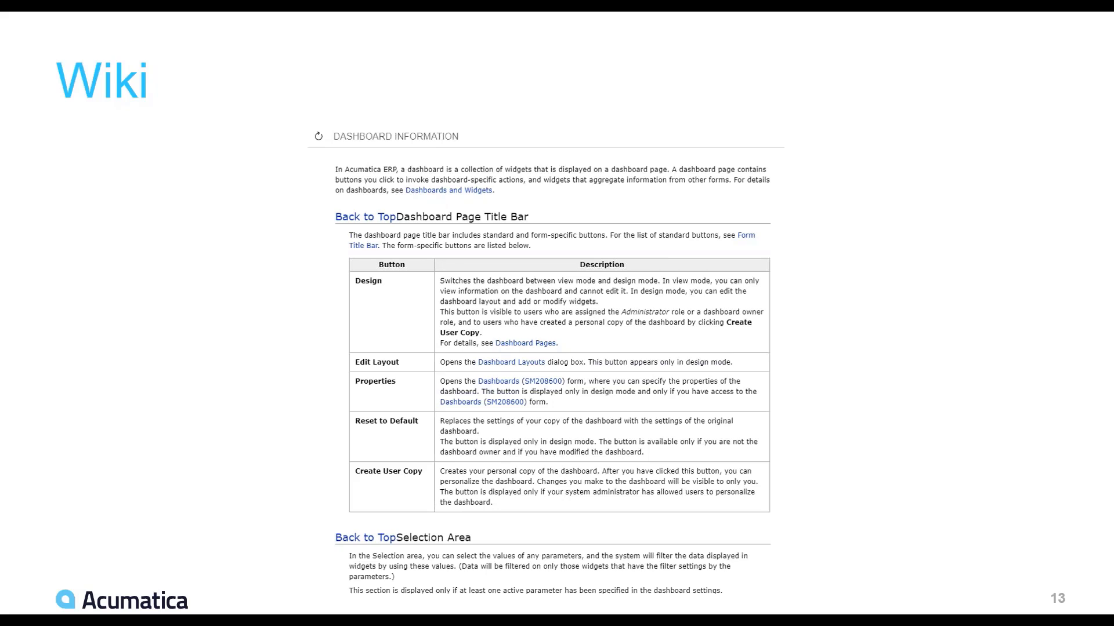
pyautogui.press('Right')
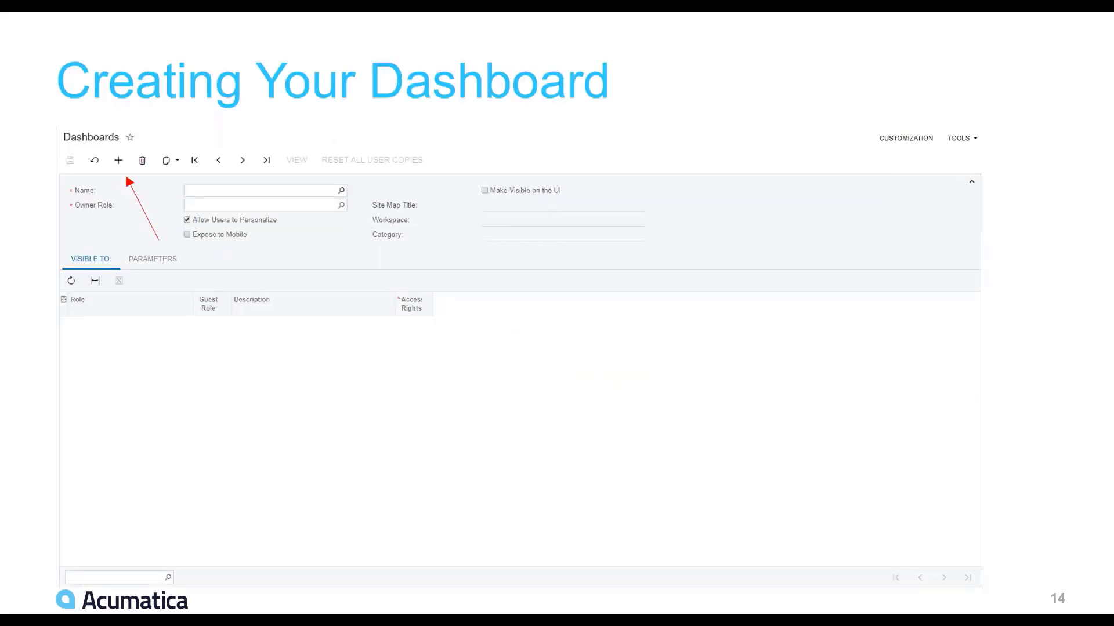
pyautogui.press('Right')
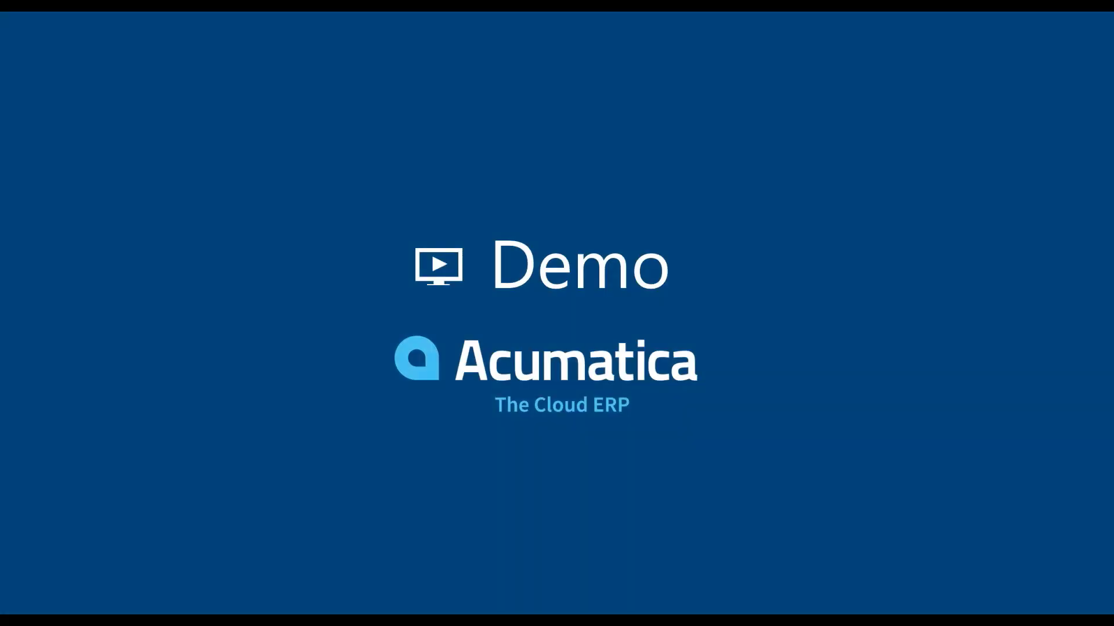
pyautogui.press('Escape')
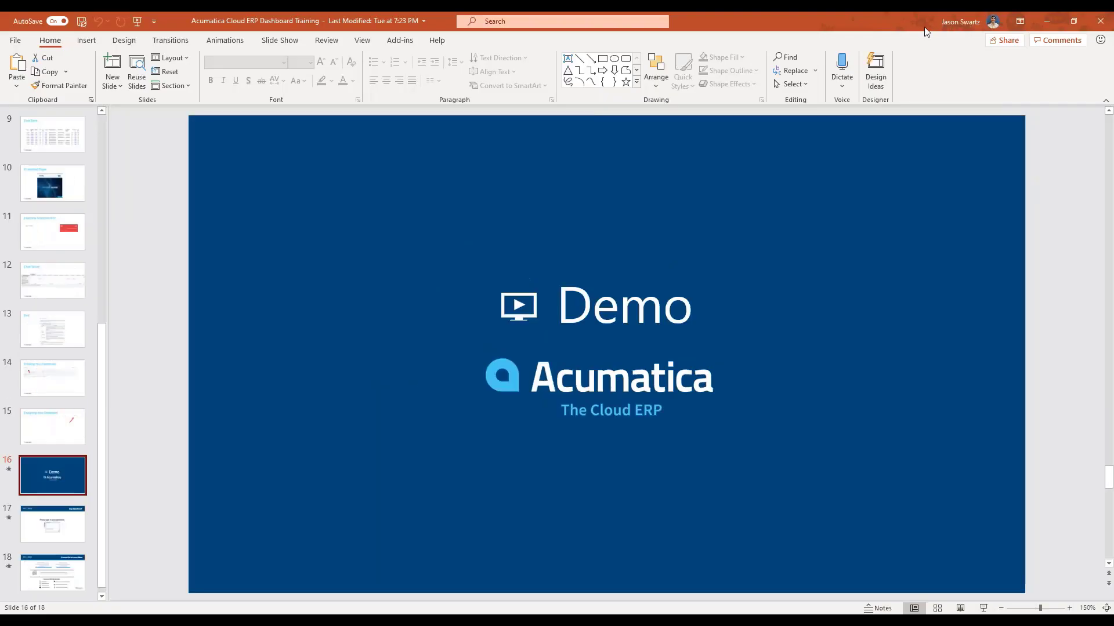
# Step: Minimize PowerPoint, reload the Test dashboard in Acumatica, and search for 'dashboard'
pyautogui.click(1051, 24)
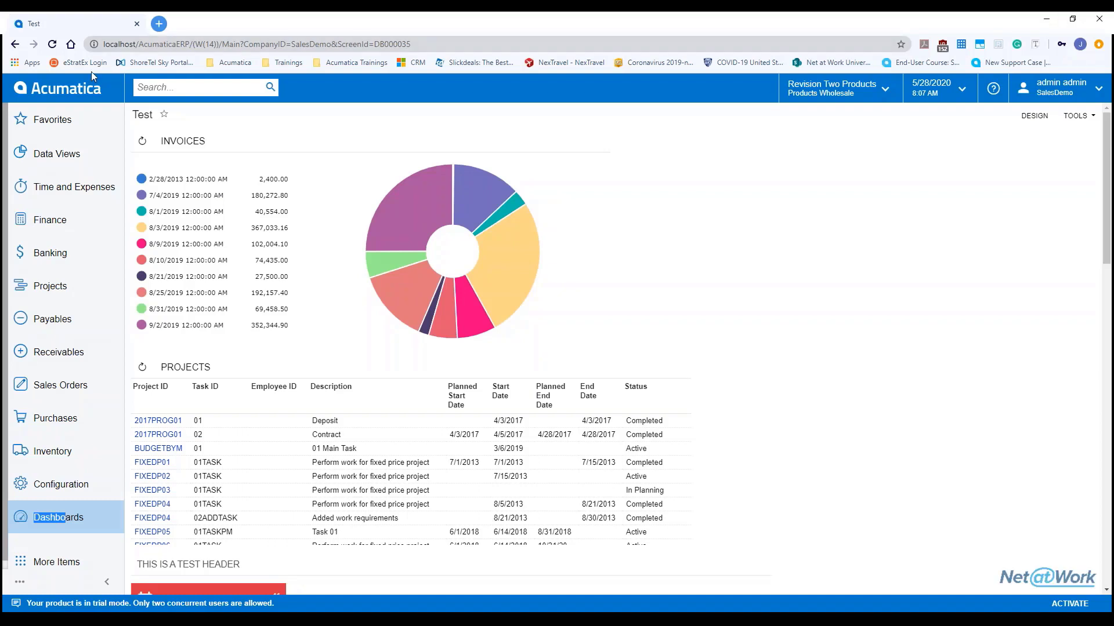
pyautogui.click(69, 91)
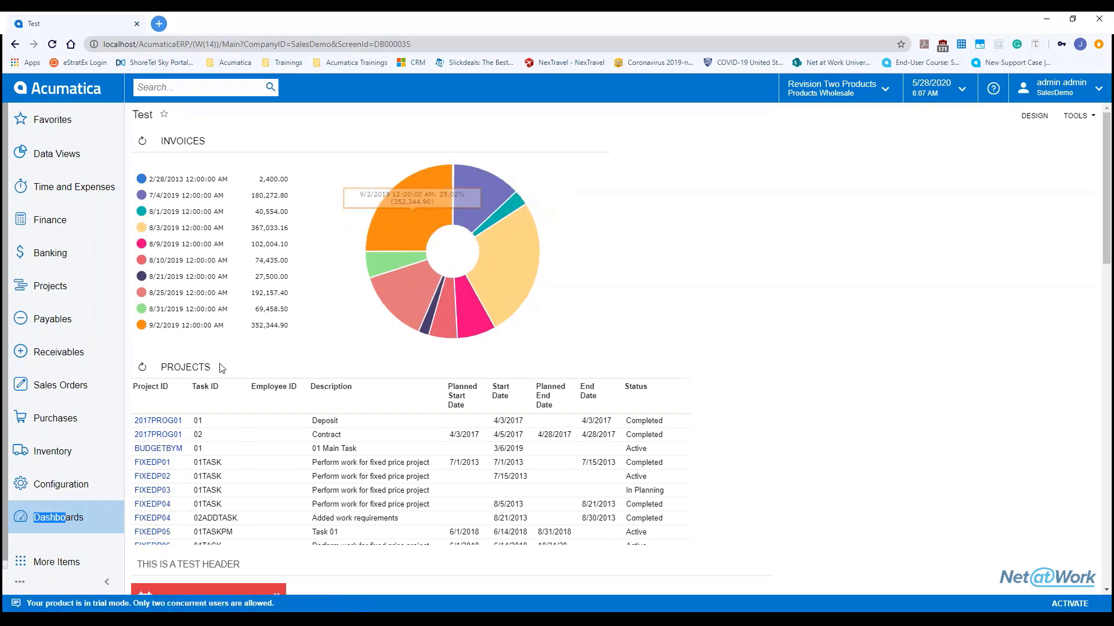
pyautogui.click(195, 91)
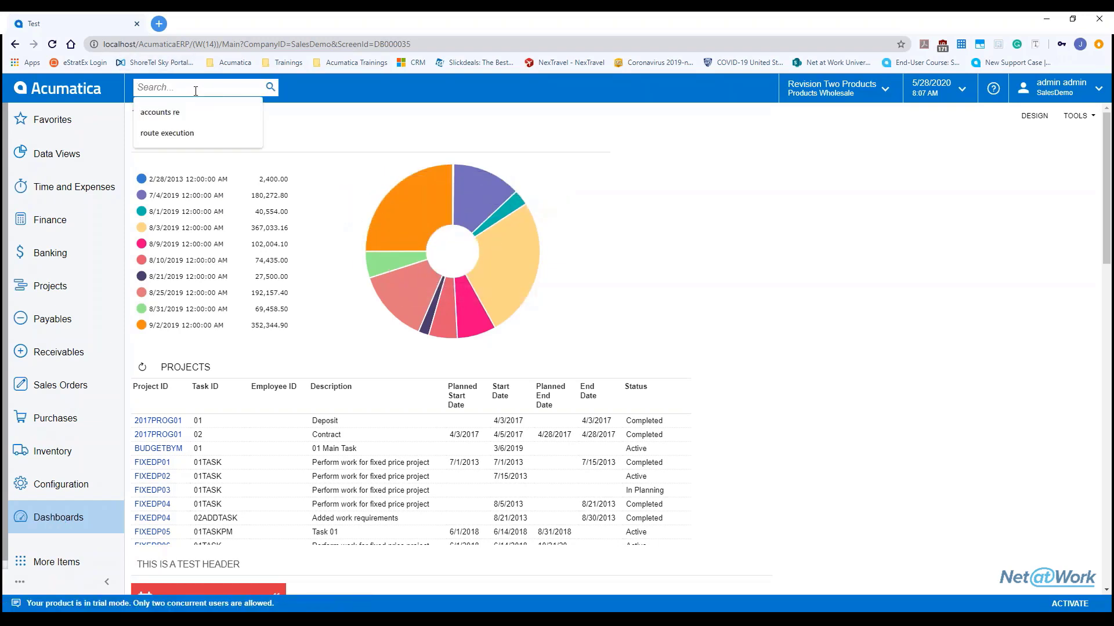
pyautogui.write('dashboard')
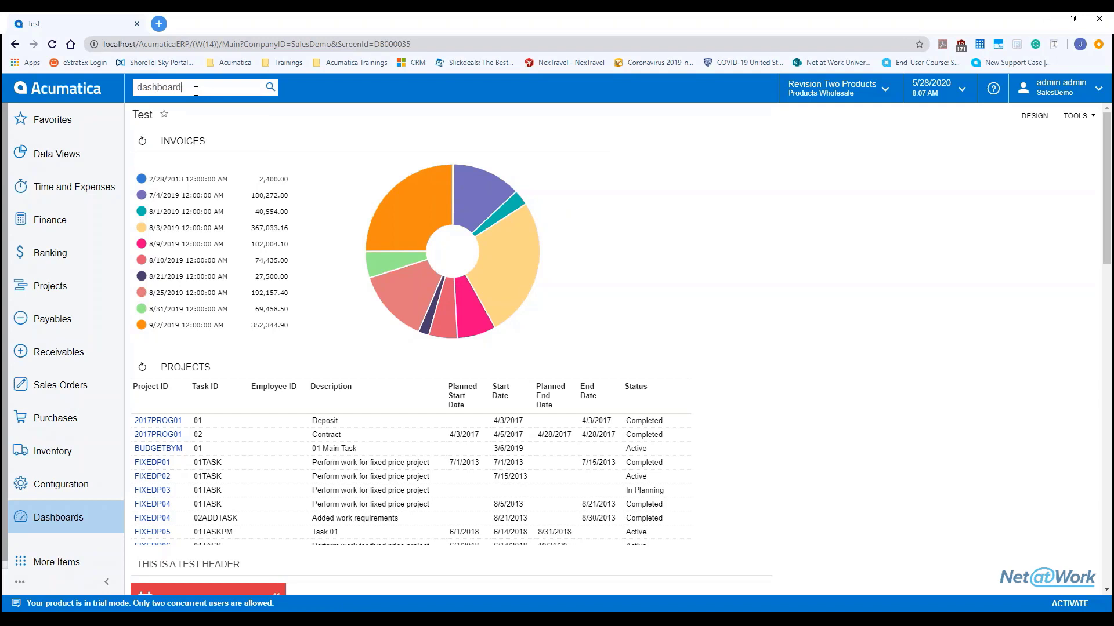
pyautogui.press('Return')
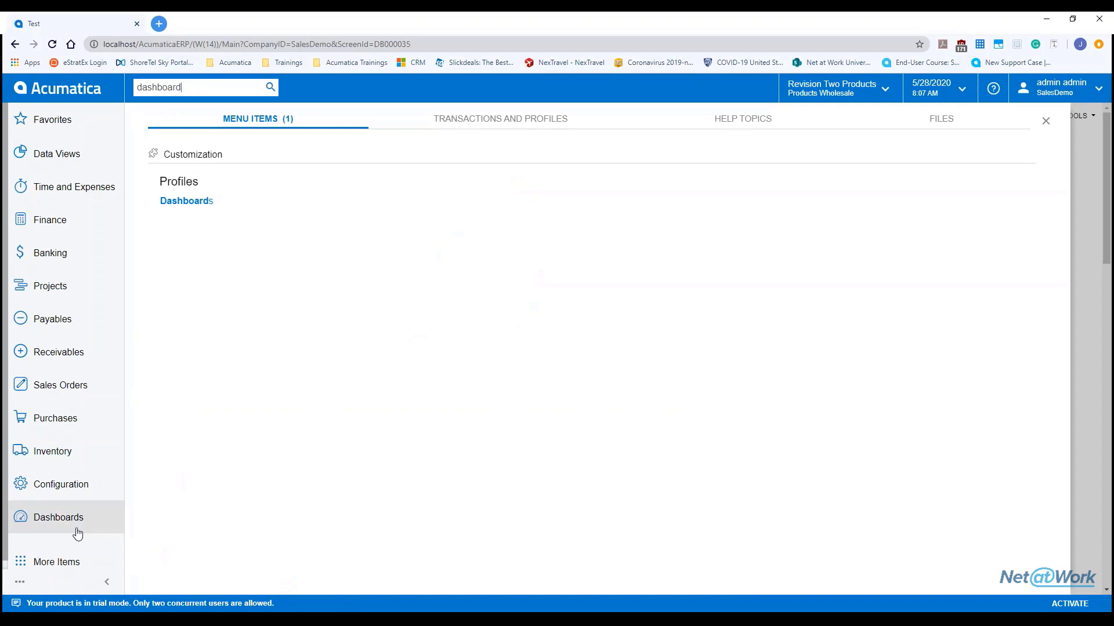
# Step: Open the Dashboards profile form from the Customization workspace under More Items
pyautogui.click(62, 560)
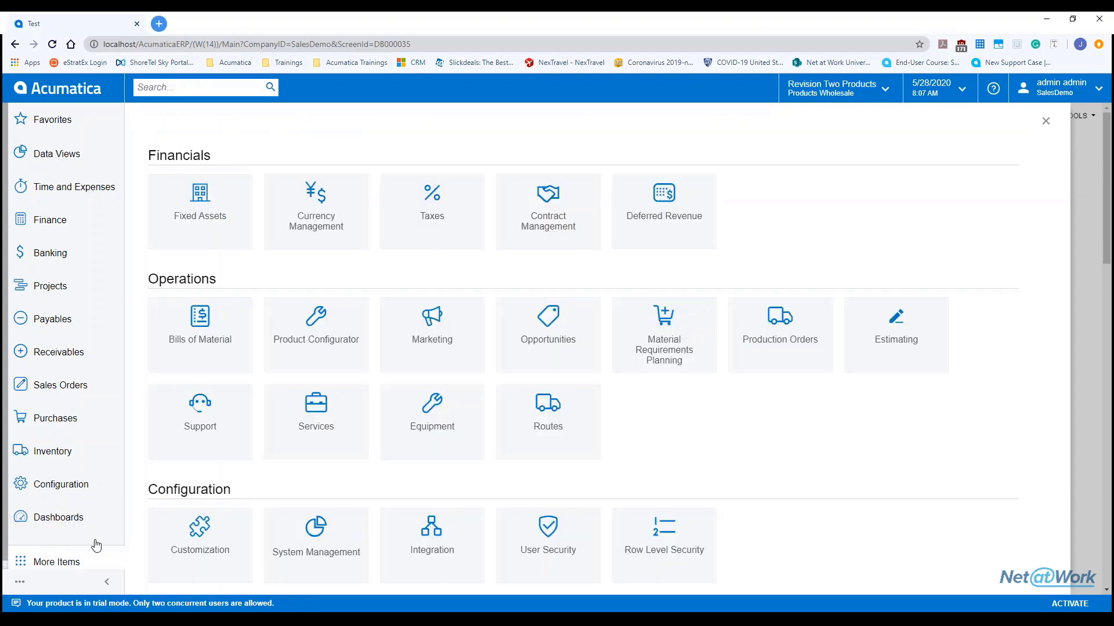
pyautogui.click(194, 548)
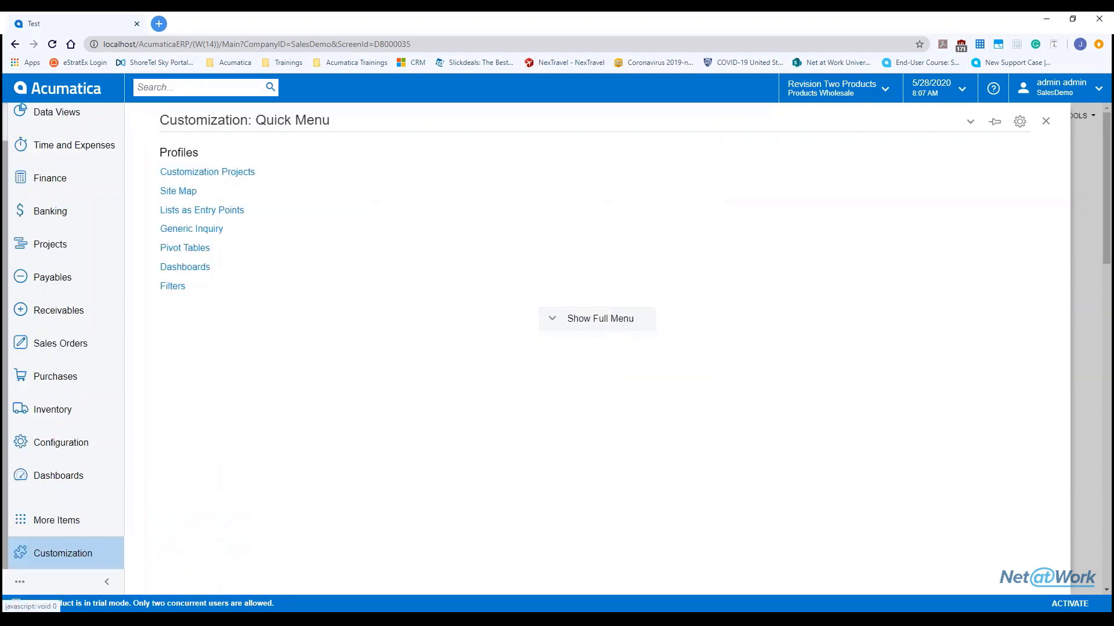
pyautogui.click(209, 269)
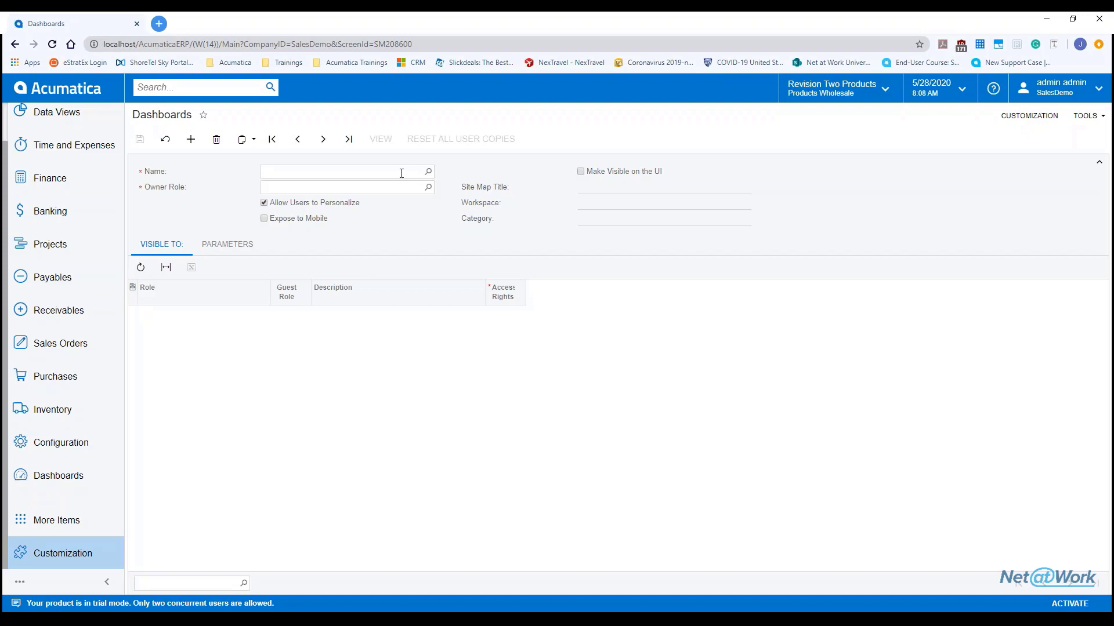
# Step: Enter 'Test' as the new dashboard's name, move to Owner Role, and dismiss a pop-up notification
pyautogui.click(402, 172)
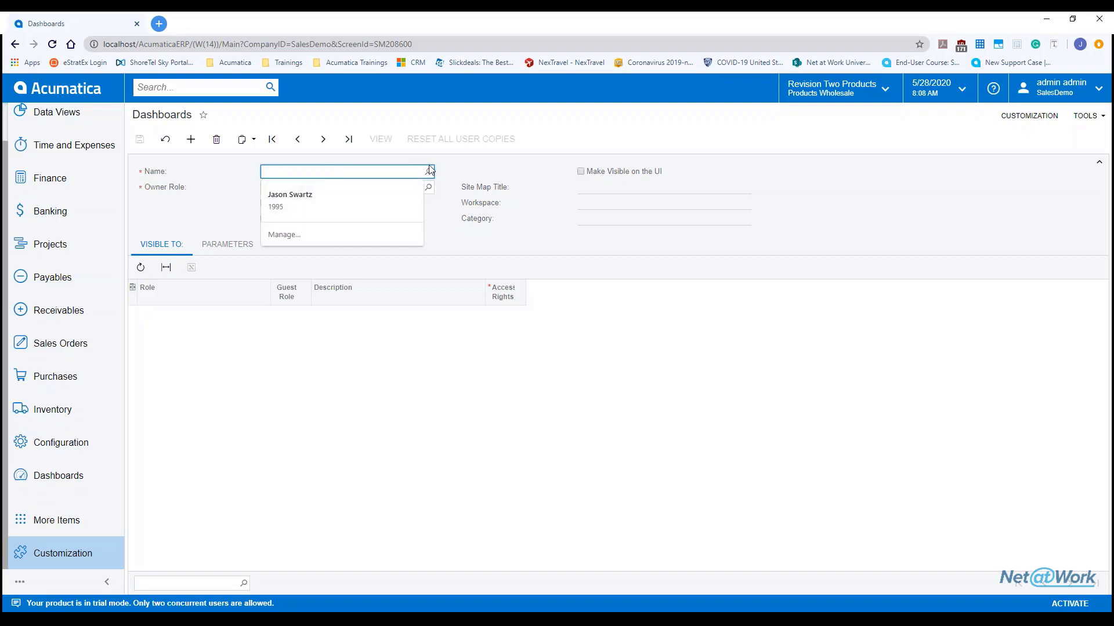
pyautogui.write('Test1')
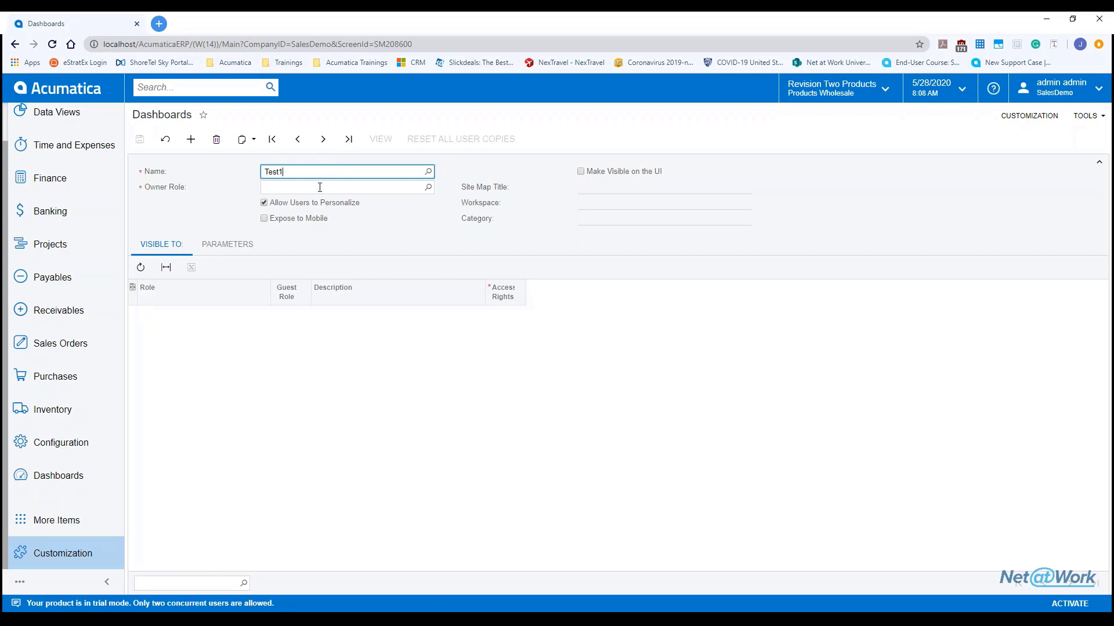
pyautogui.press('Tab')
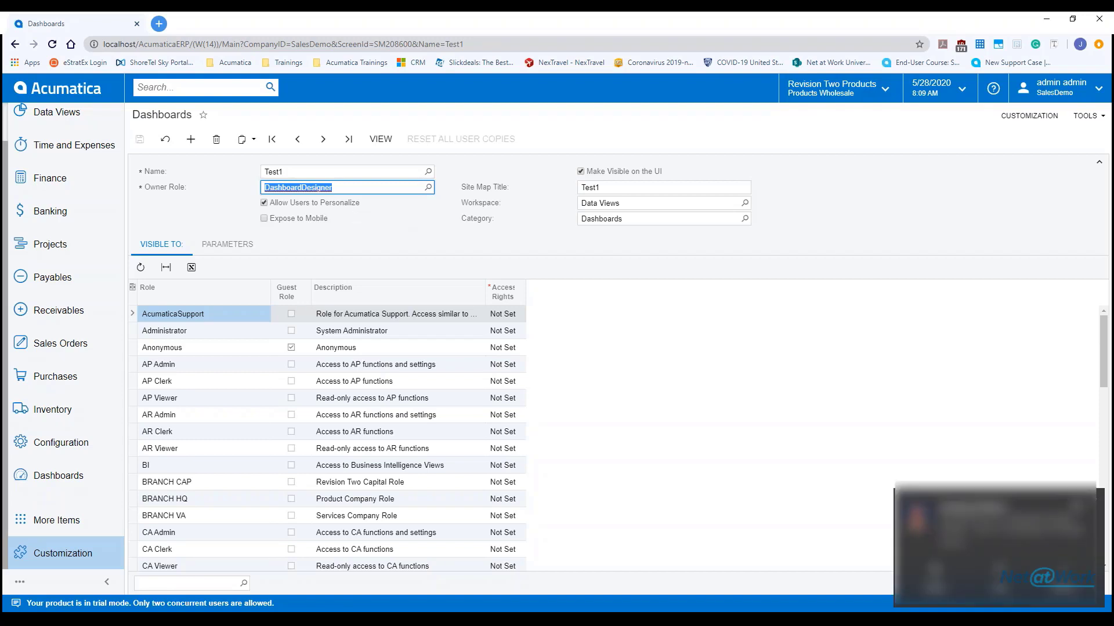
pyautogui.click(1080, 505)
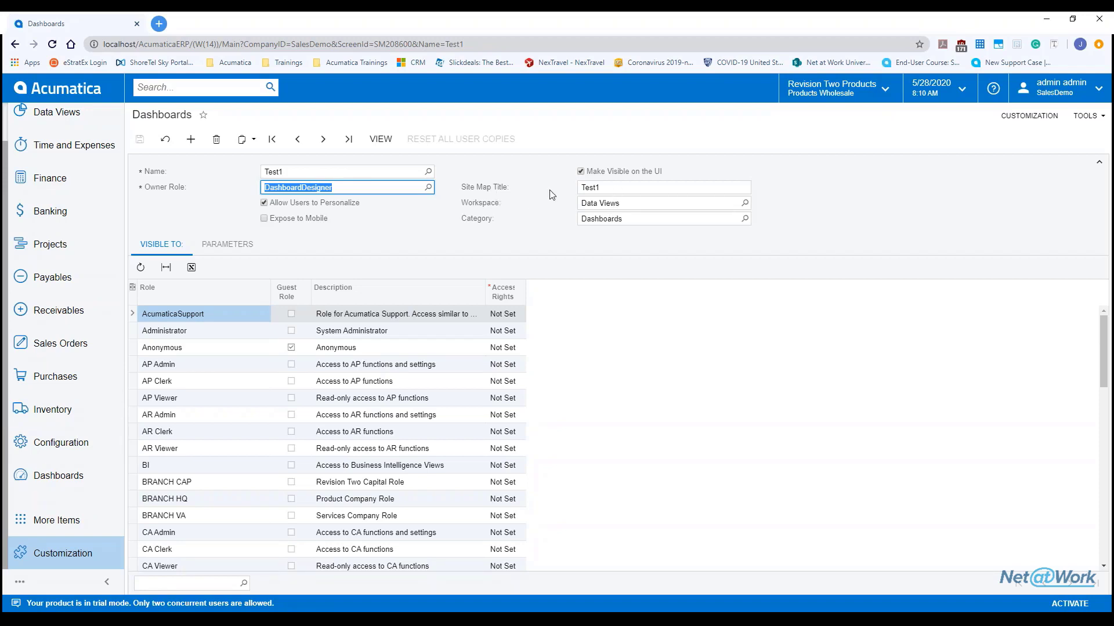
pyautogui.click(52, 473)
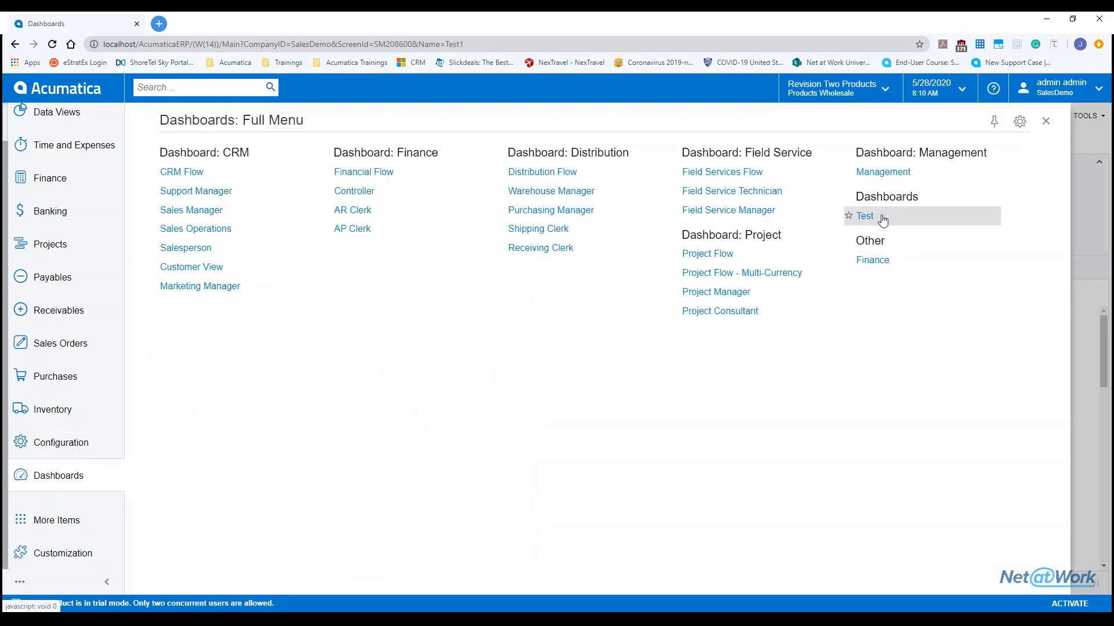
pyautogui.click(1047, 123)
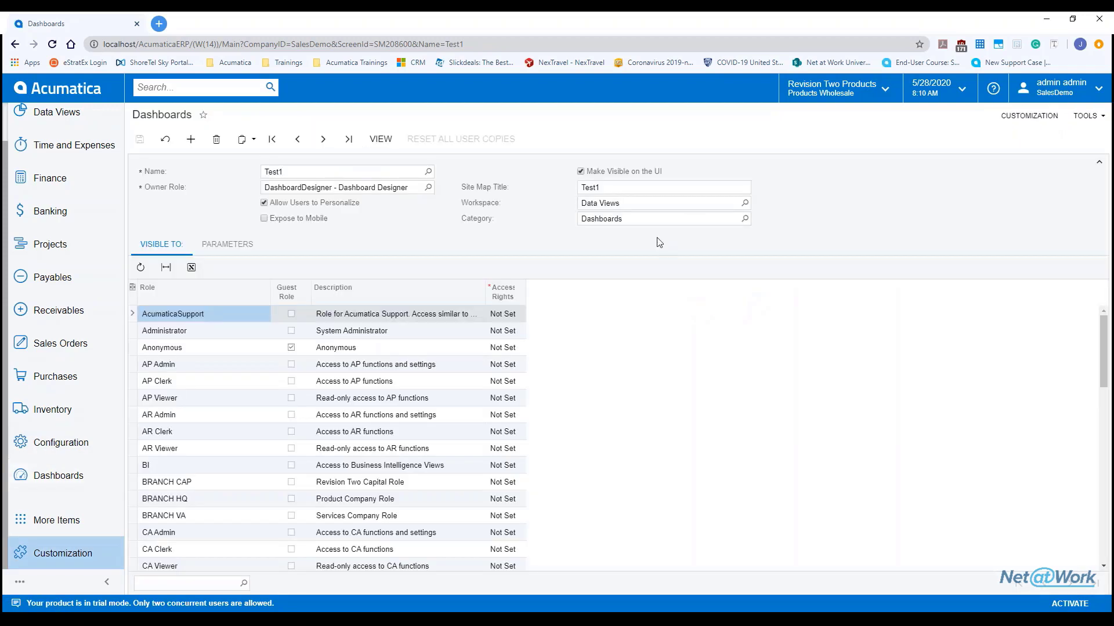
pyautogui.click(53, 476)
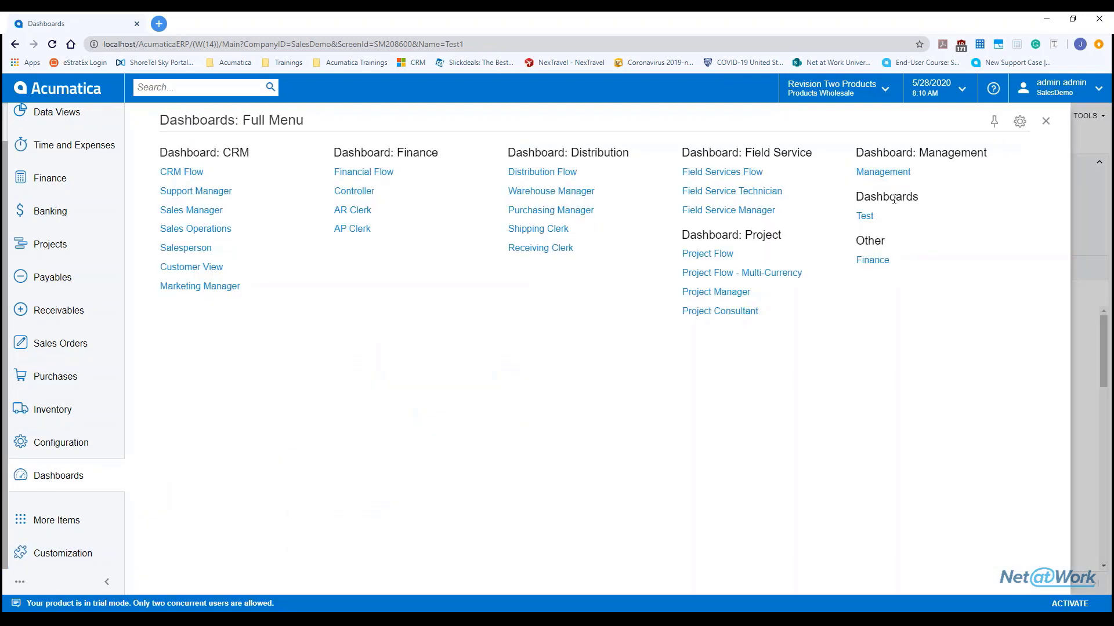
pyautogui.click(82, 485)
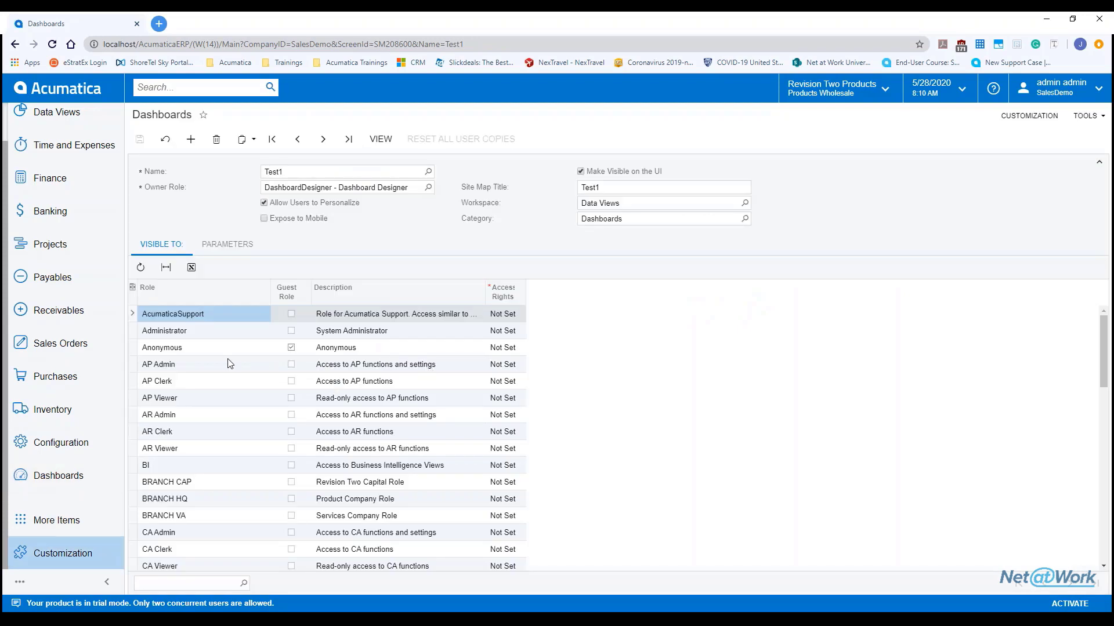
pyautogui.scroll(-1, 230, 363)
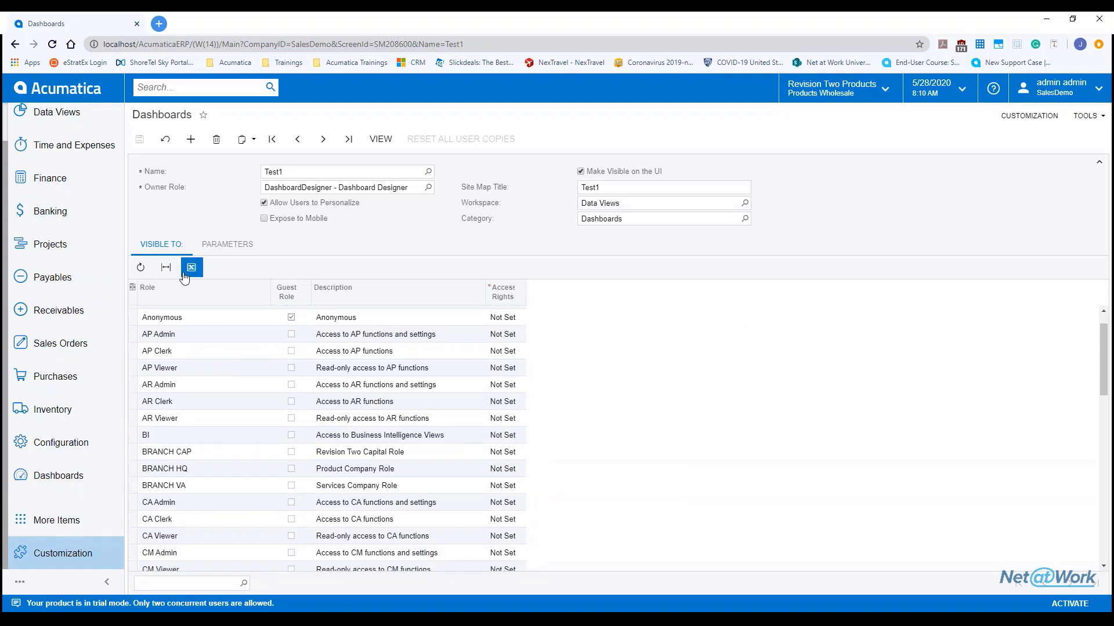
pyautogui.scroll(-3, 206, 375)
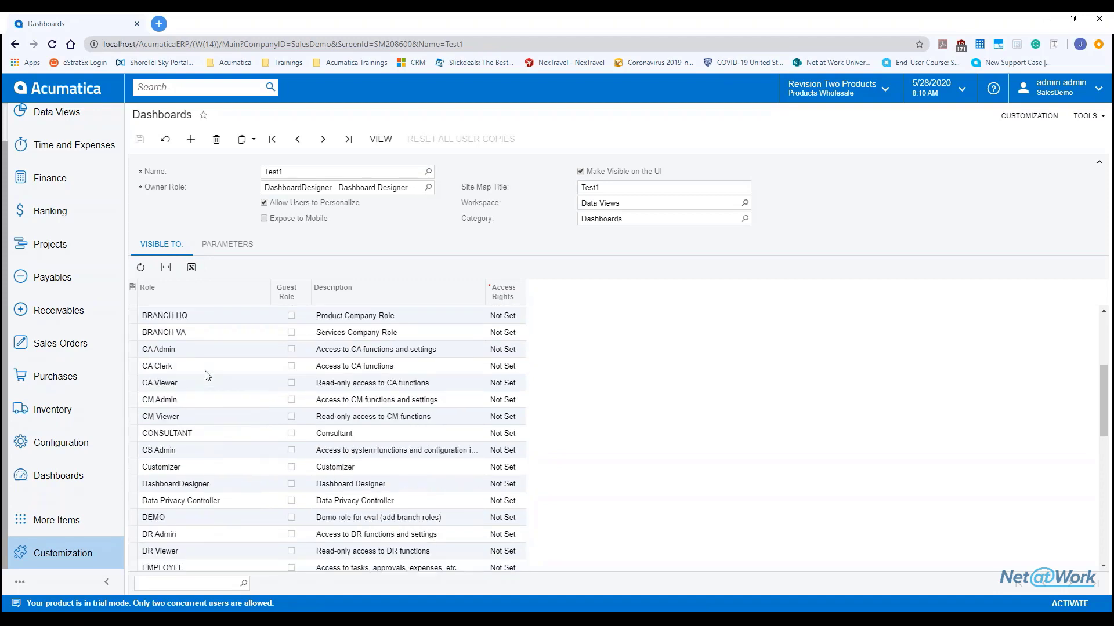
pyautogui.scroll(-3, 206, 374)
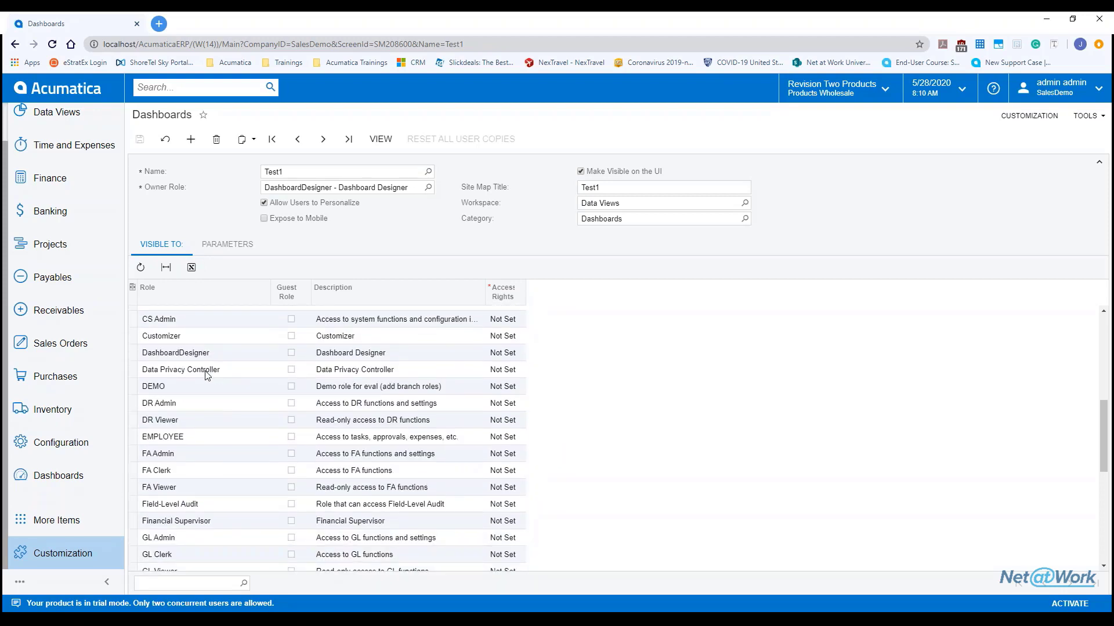
pyautogui.scroll(-6, 206, 375)
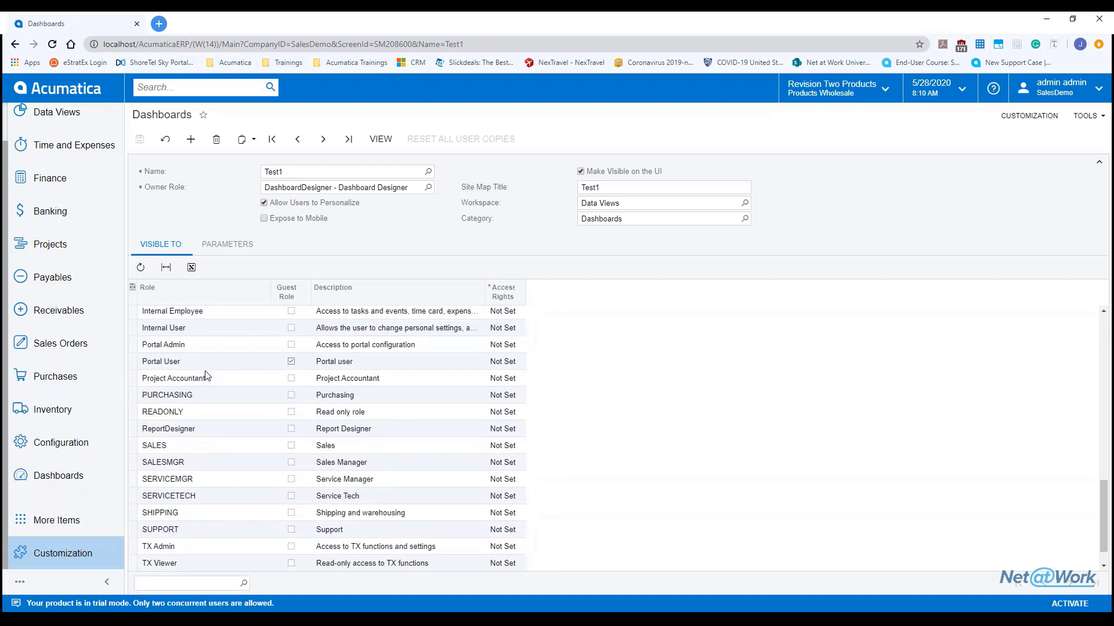
pyautogui.scroll(-1, 206, 375)
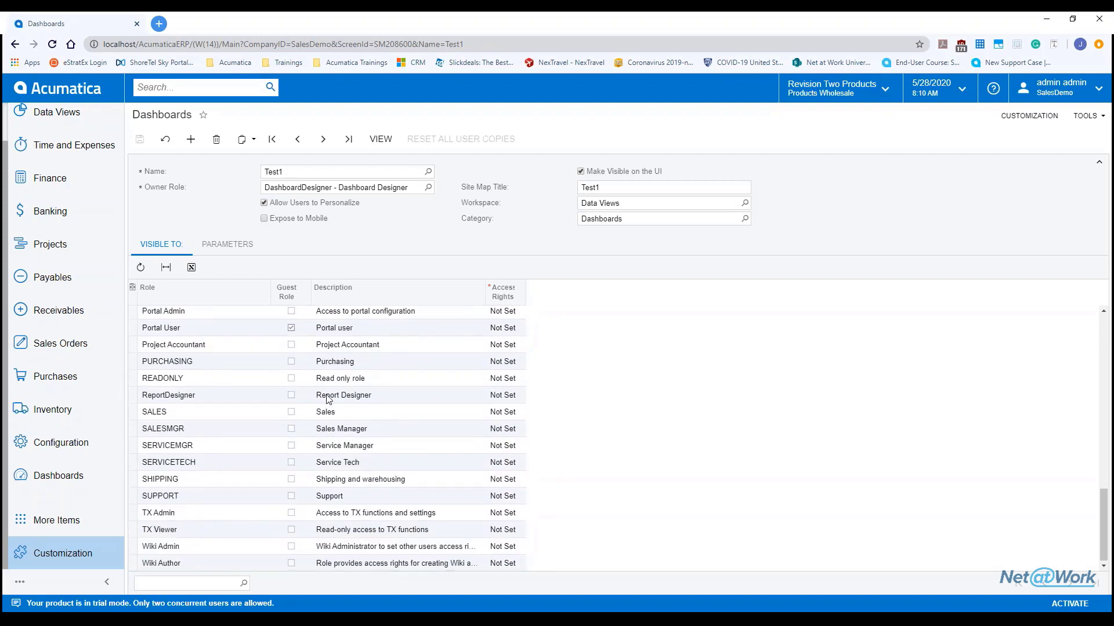
pyautogui.scroll(12, 328, 399)
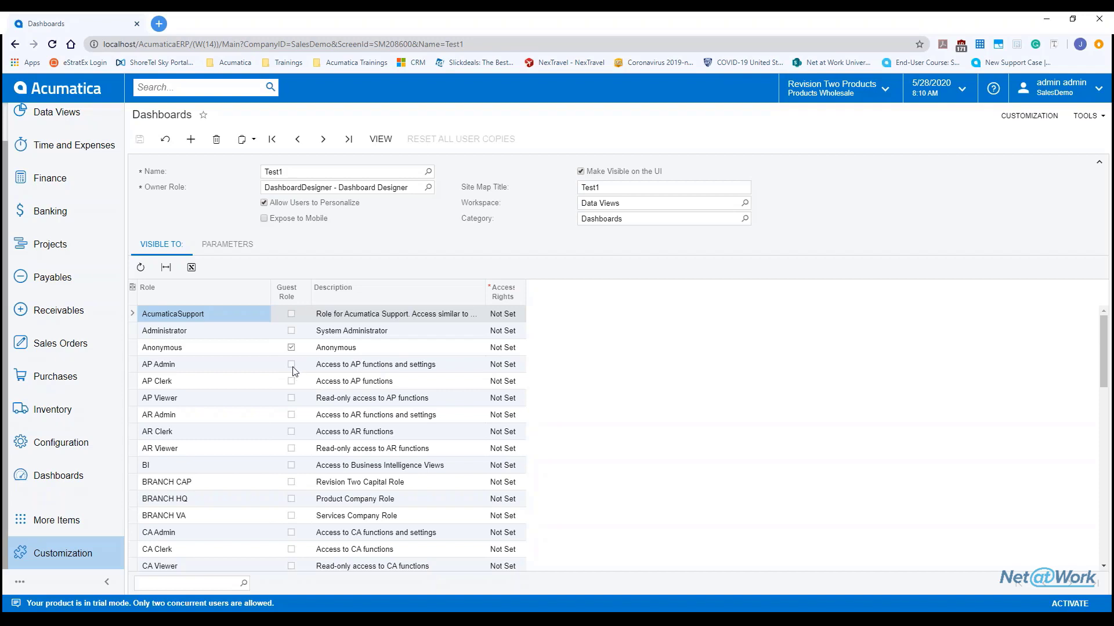
# Step: Add a blank parameter row to the dashboard and dismiss the desktop notifications
pyautogui.click(221, 254)
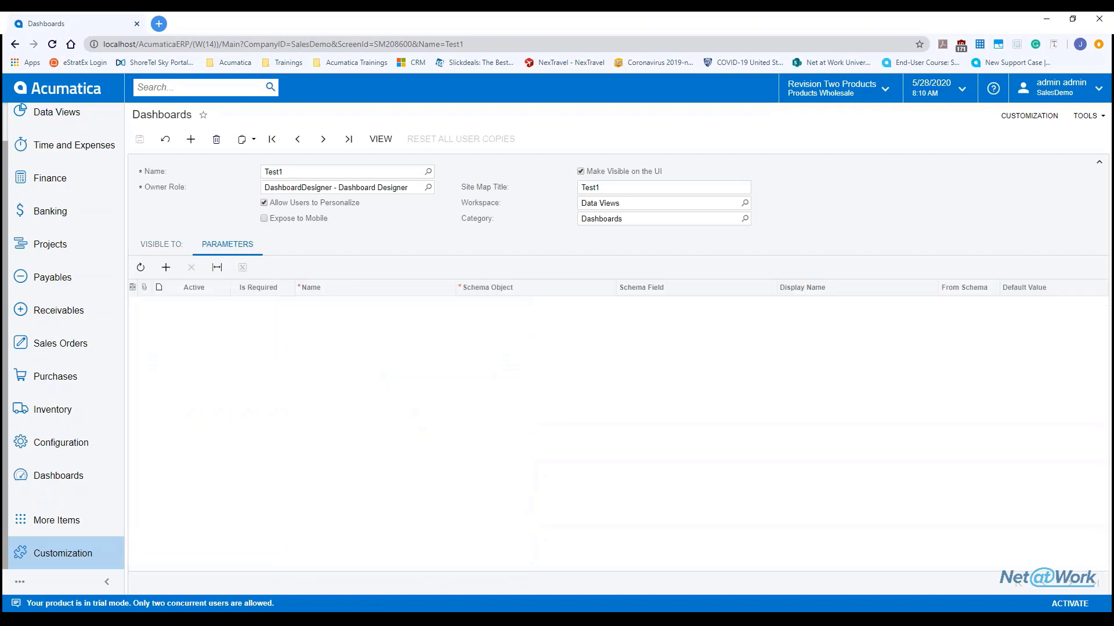
pyautogui.click(166, 267)
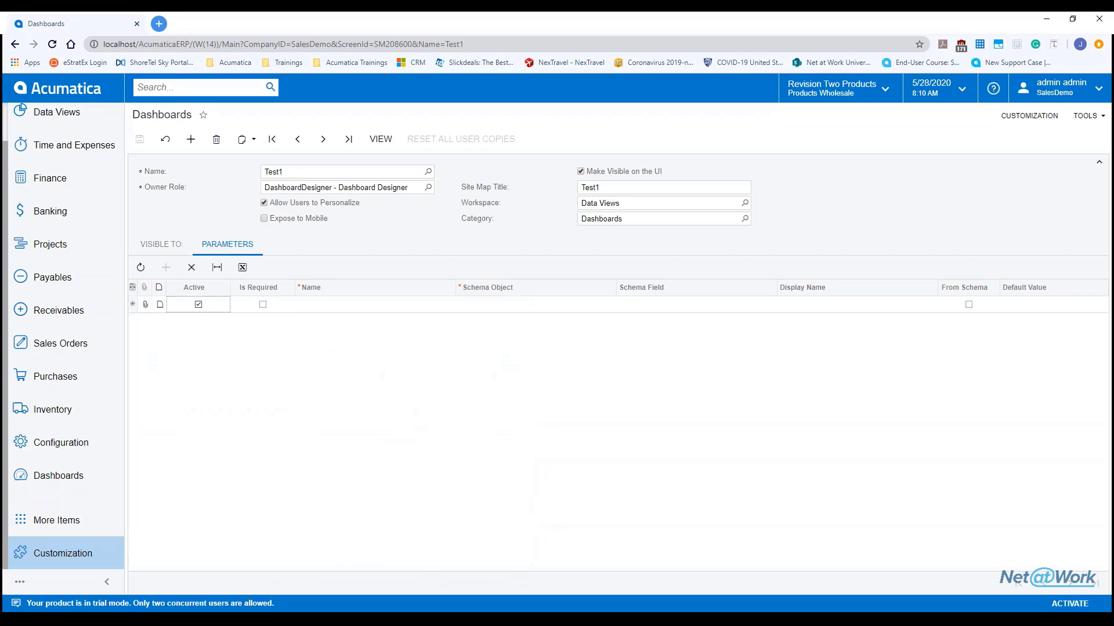
pyautogui.click(340, 310)
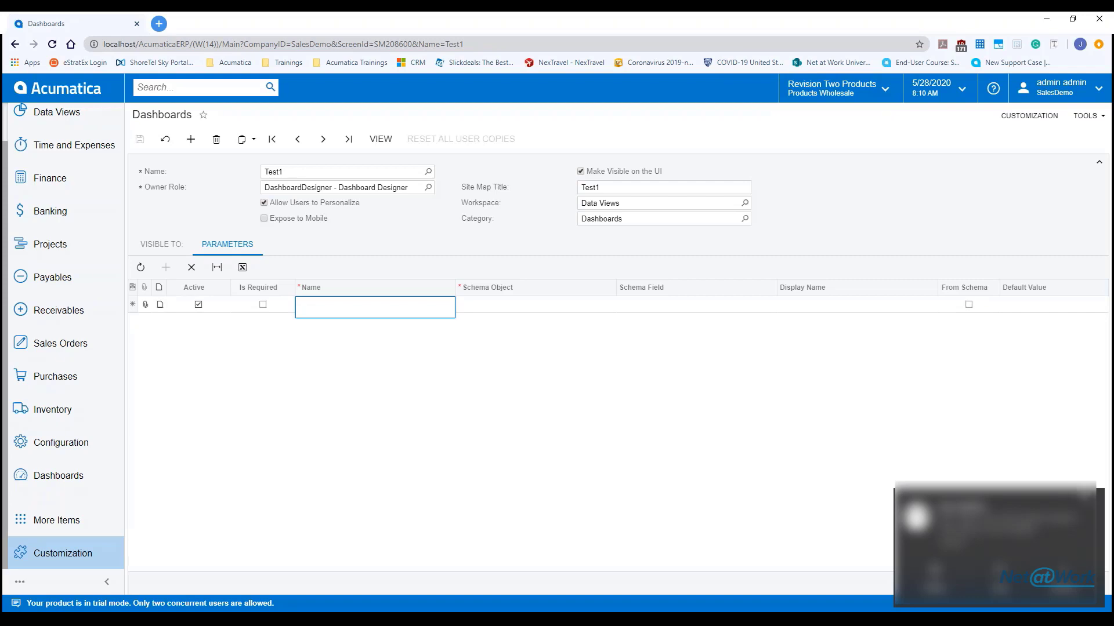
pyautogui.click(1089, 500)
pyautogui.click(1095, 621)
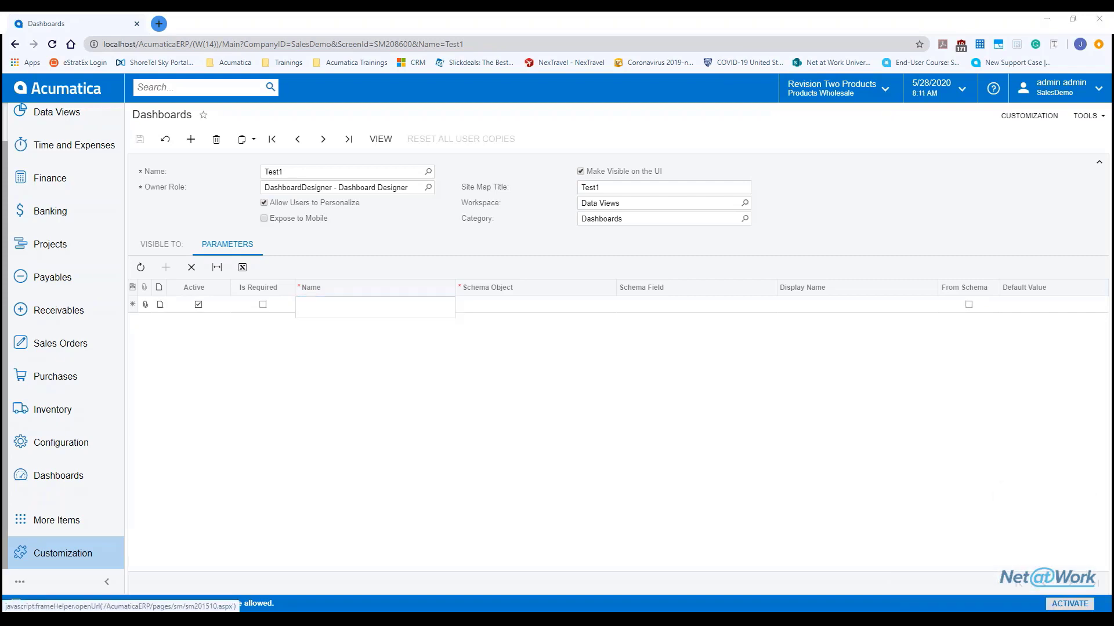
pyautogui.click(1095, 621)
pyautogui.click(704, 347)
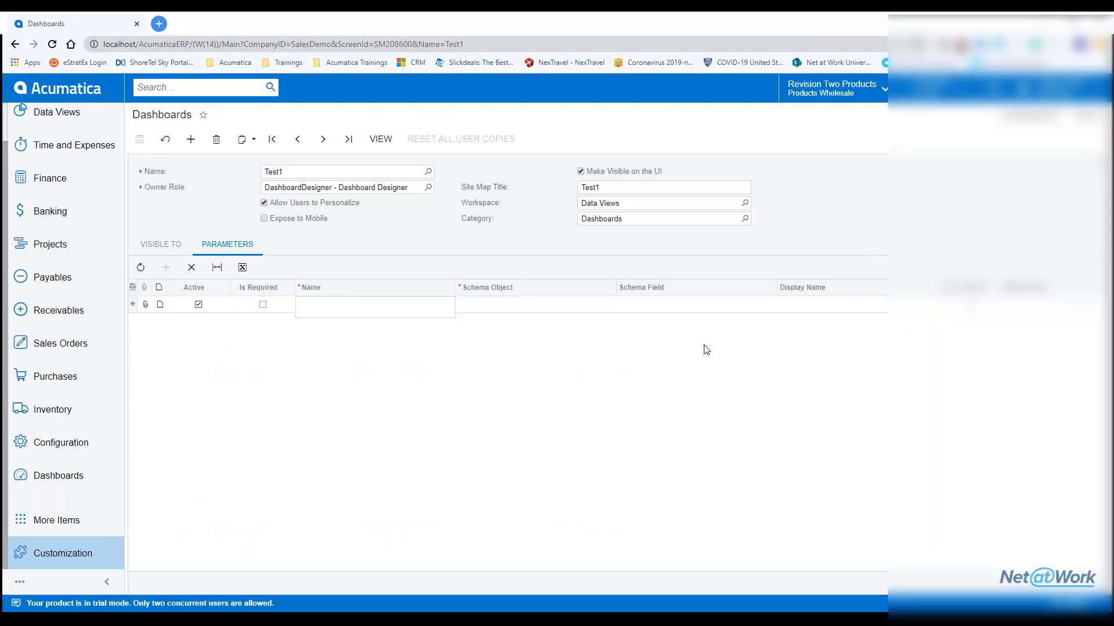
# Step: Review the roles listed on the dashboard's Visible To tab
pyautogui.click(180, 244)
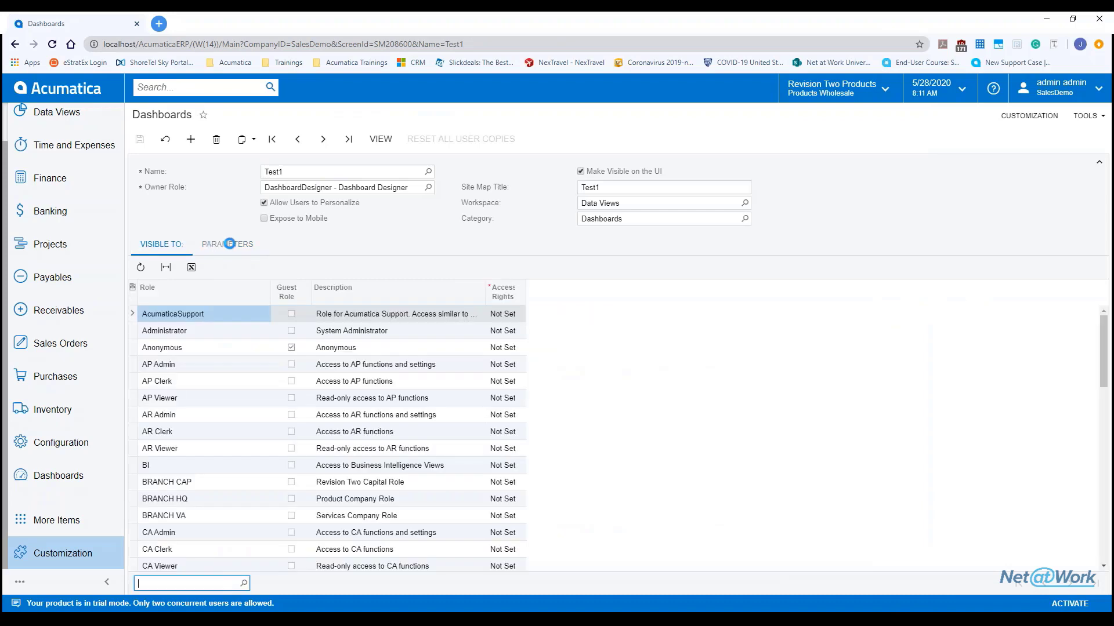
pyautogui.click(230, 245)
pyautogui.click(161, 244)
# Step: Load the existing Test dashboard record, discarding unsaved changes, and view it
pyautogui.click(428, 171)
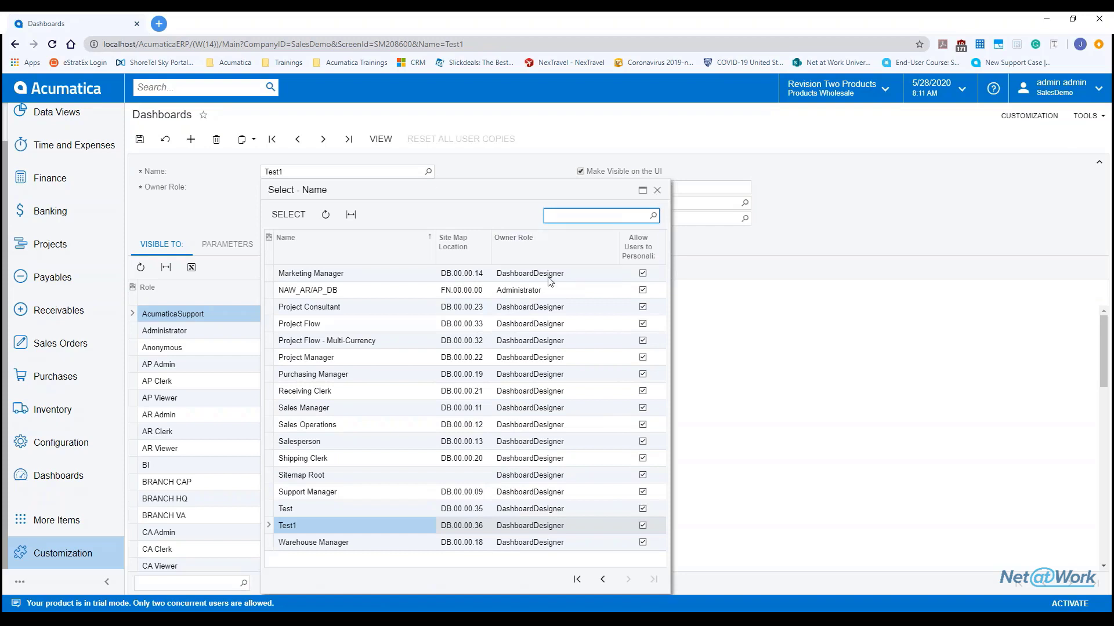
pyautogui.doubleClick(333, 513)
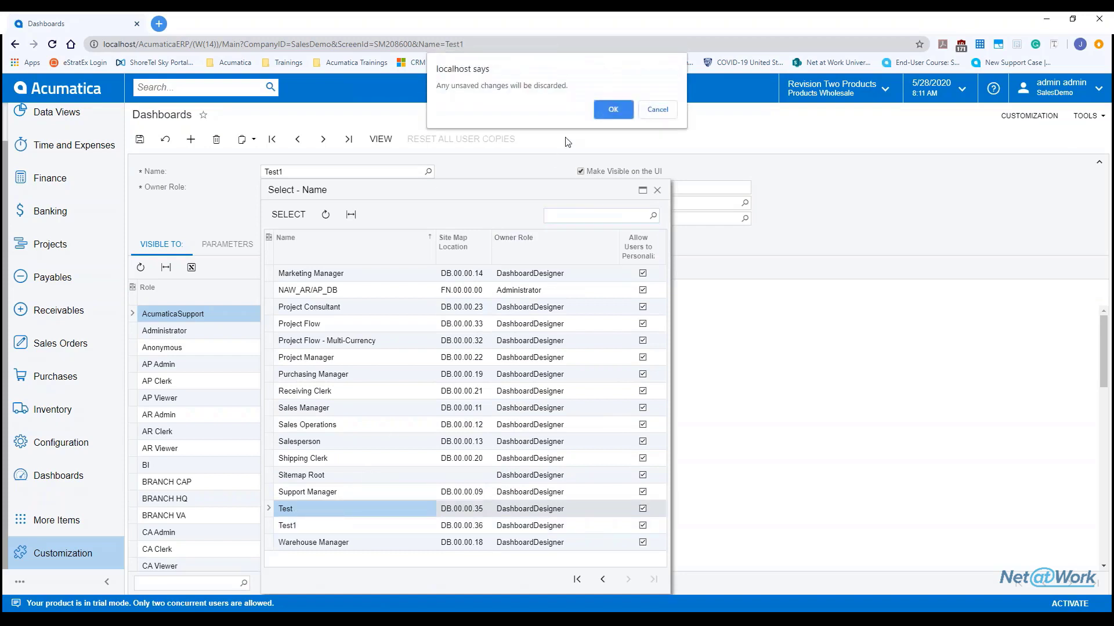
pyautogui.click(608, 107)
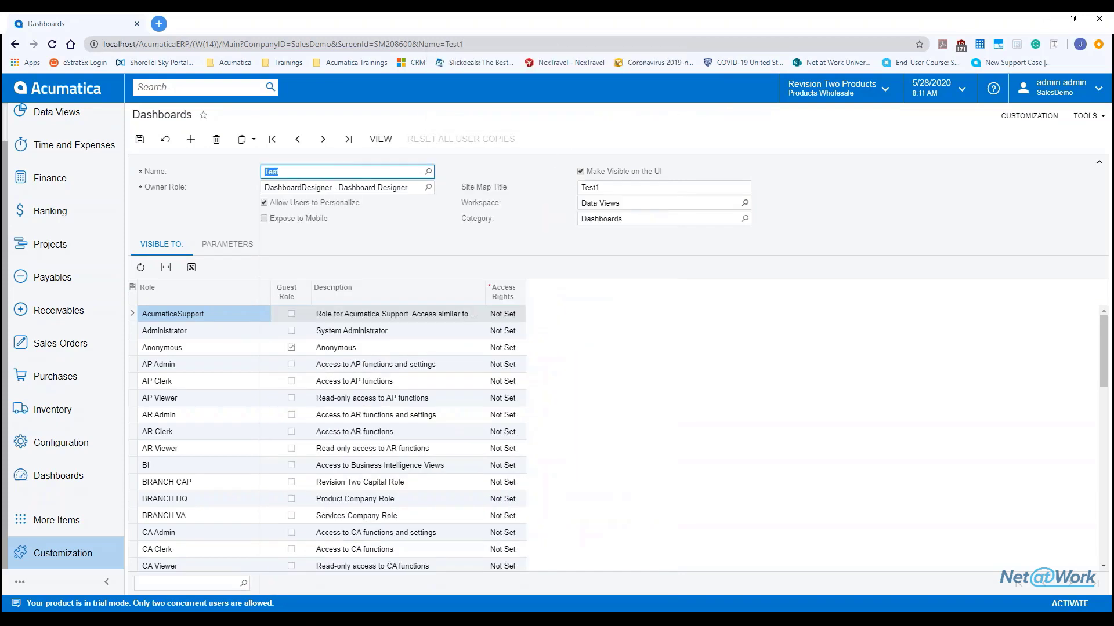
pyautogui.click(380, 139)
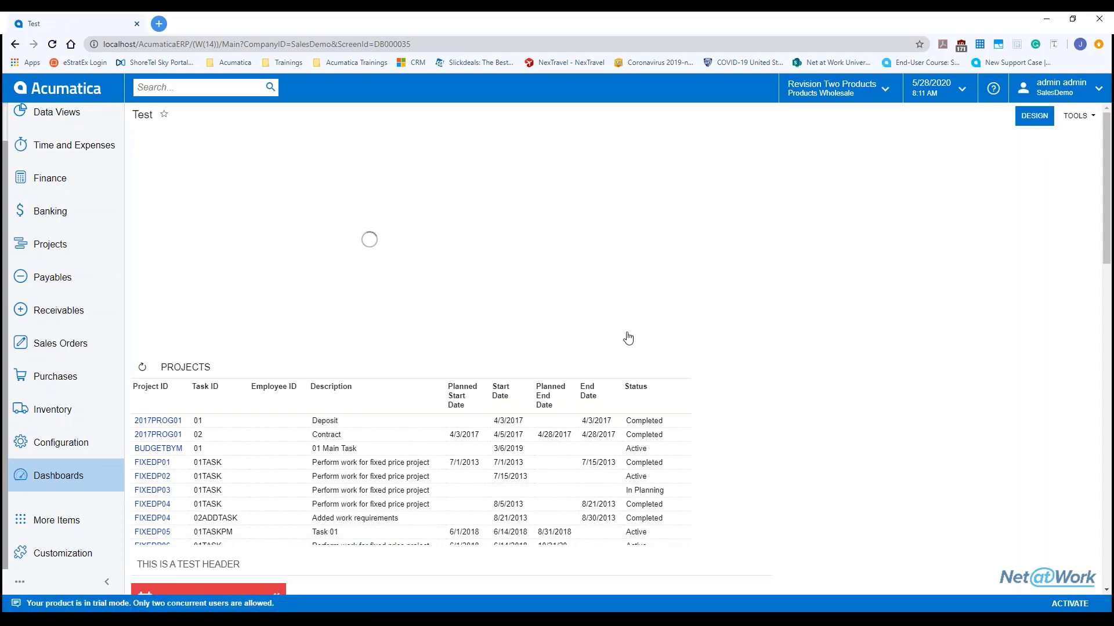
# Step: Close the Outlook window and put the Test dashboard into design mode, reviewing its widgets
pyautogui.rightClick(383, 621)
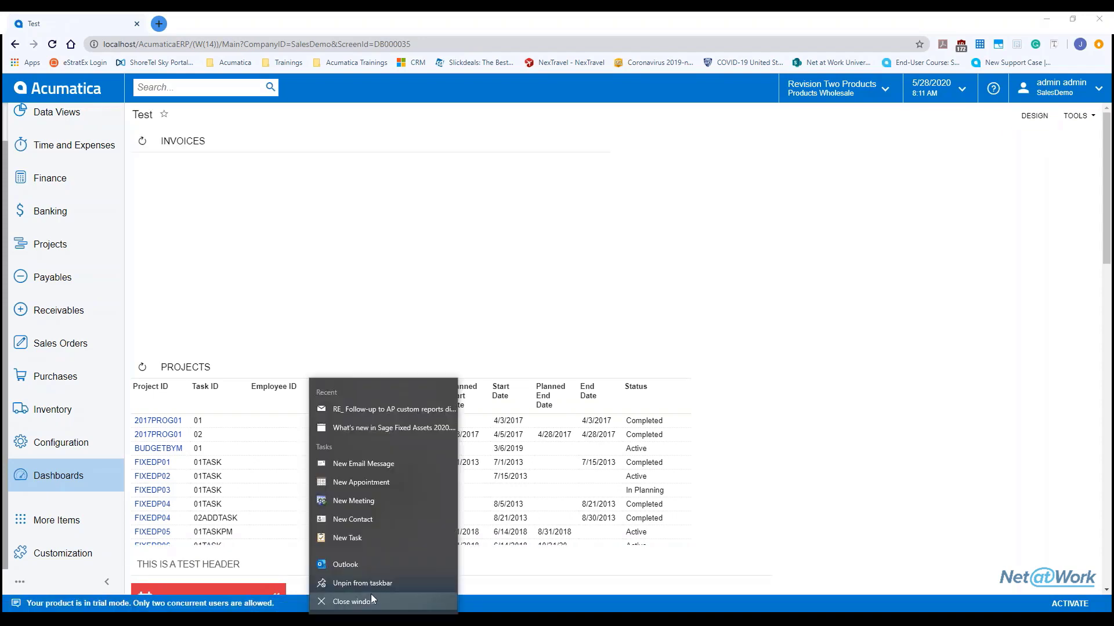
pyautogui.click(367, 602)
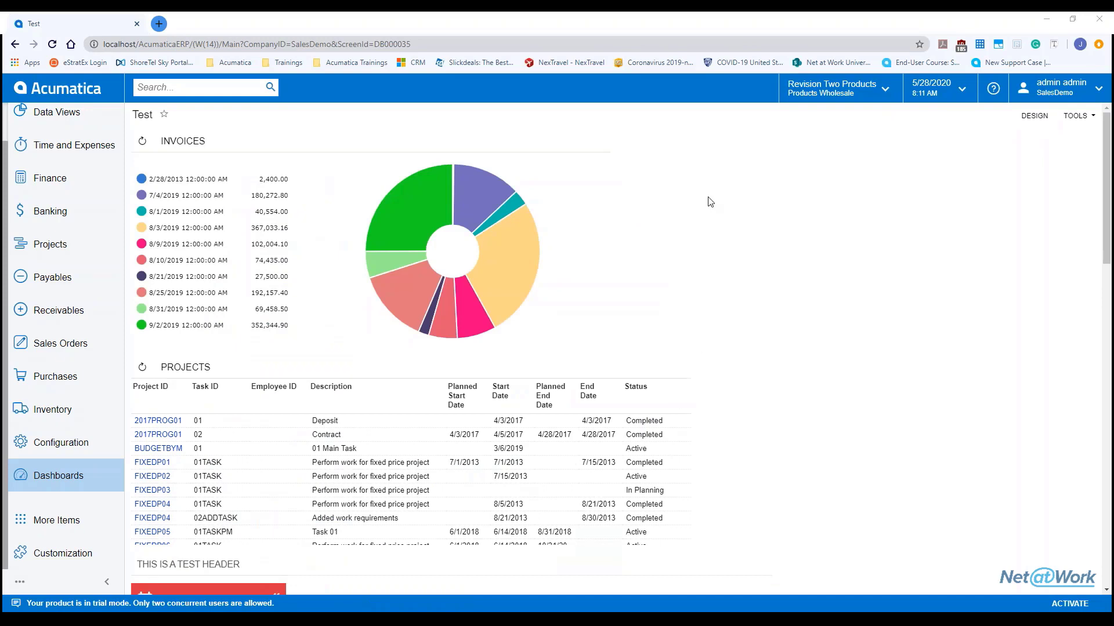
pyautogui.click(1034, 115)
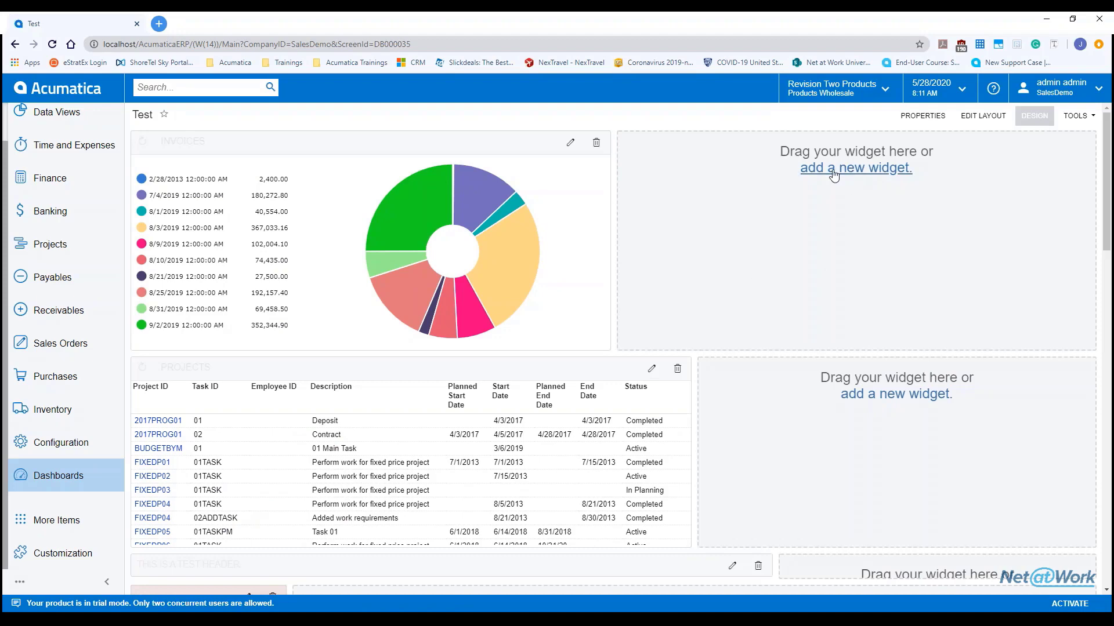
pyautogui.scroll(-3, 833, 174)
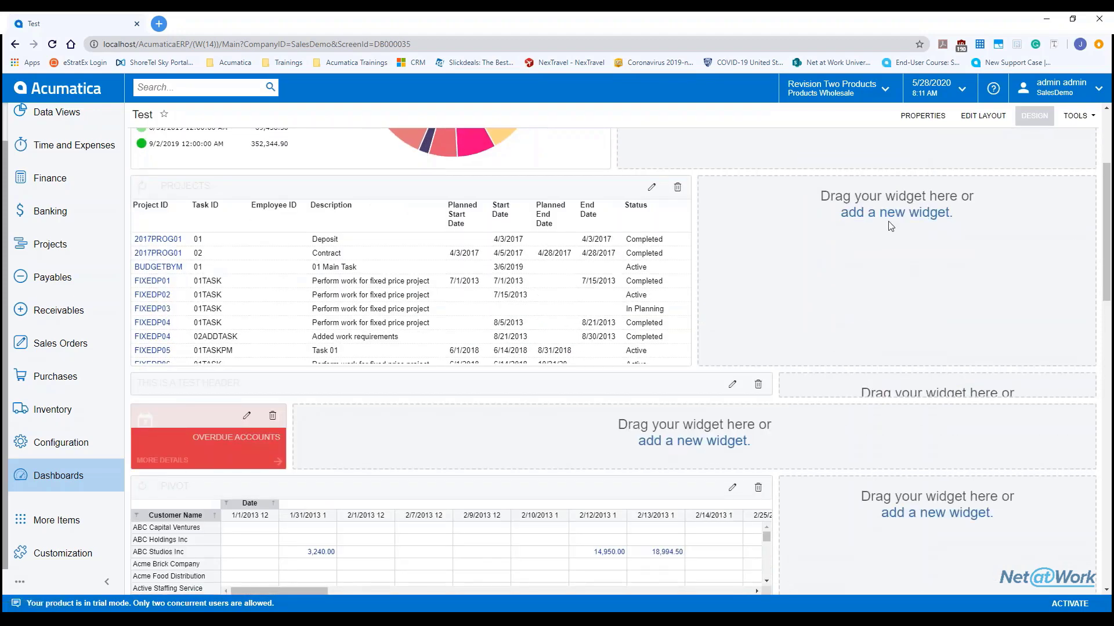
pyautogui.scroll(-4, 890, 225)
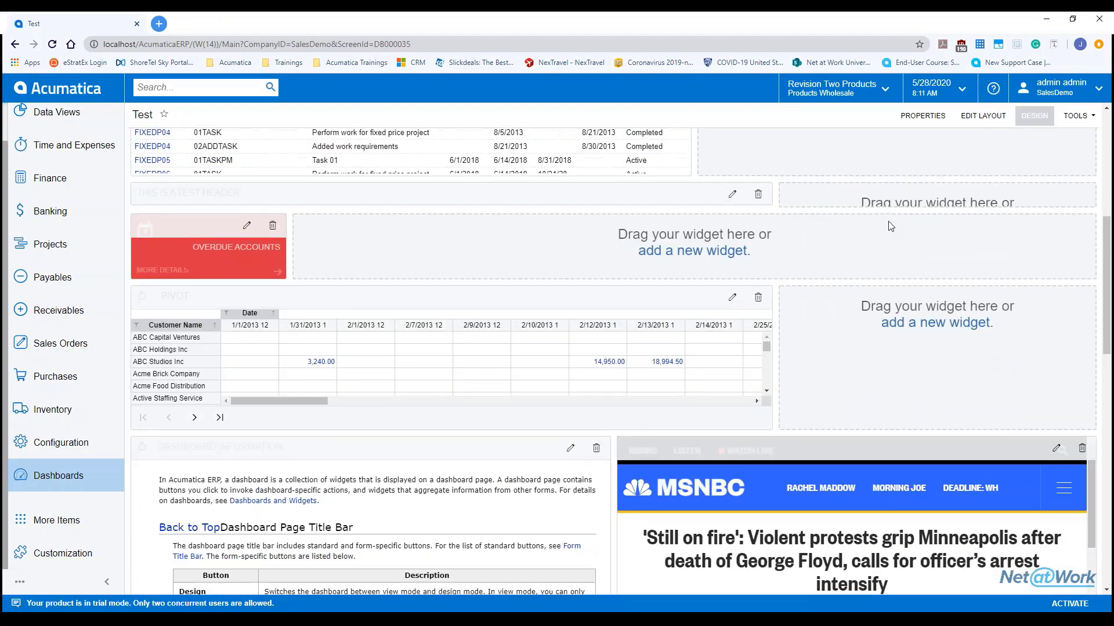
pyautogui.scroll(7, 872, 210)
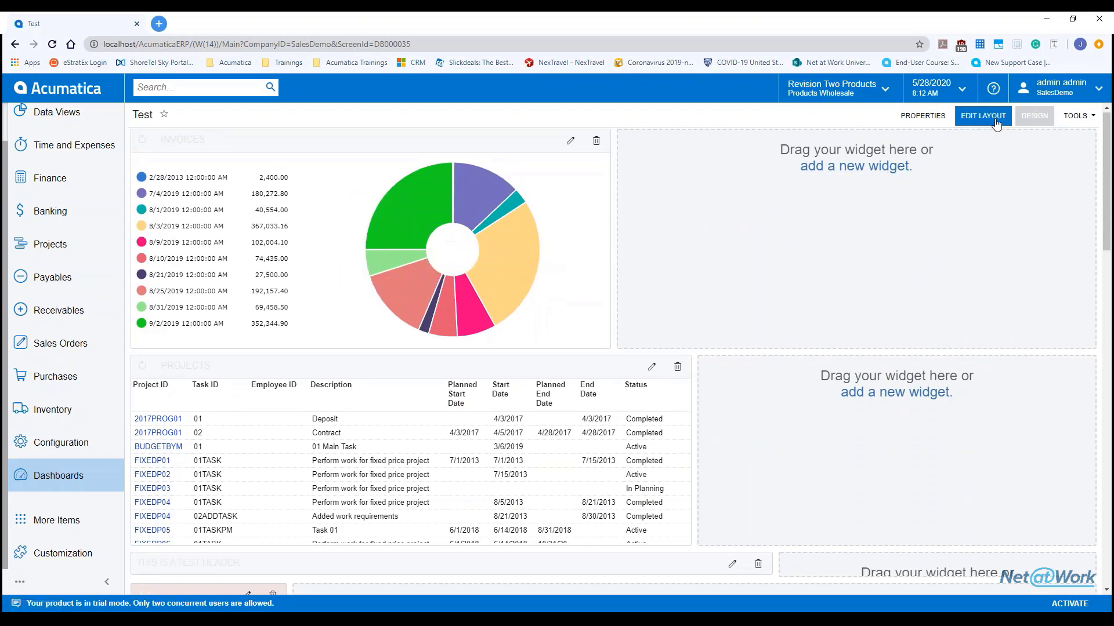
# Step: Open and close the sidebar dashboards list, then go back to the Dashboards form
pyautogui.click(59, 481)
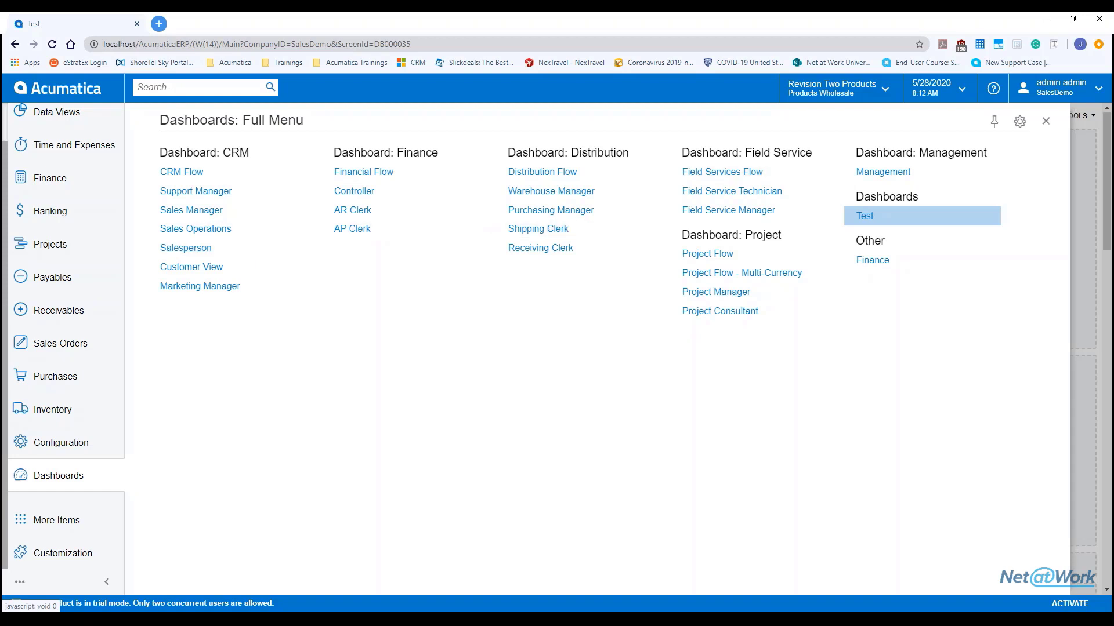
pyautogui.click(1046, 123)
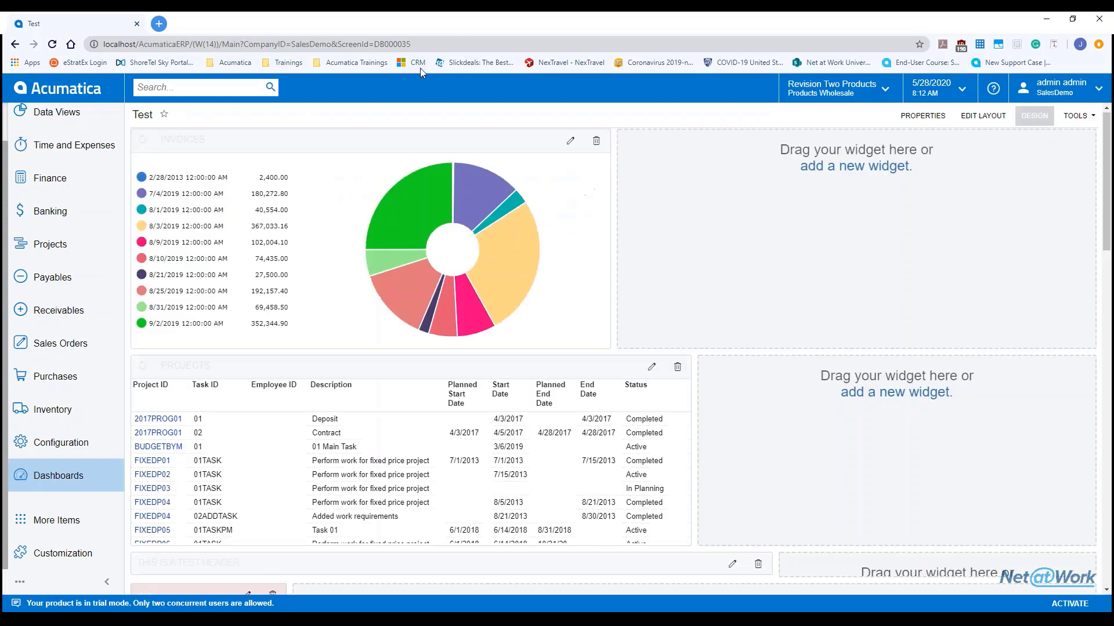
pyautogui.click(15, 45)
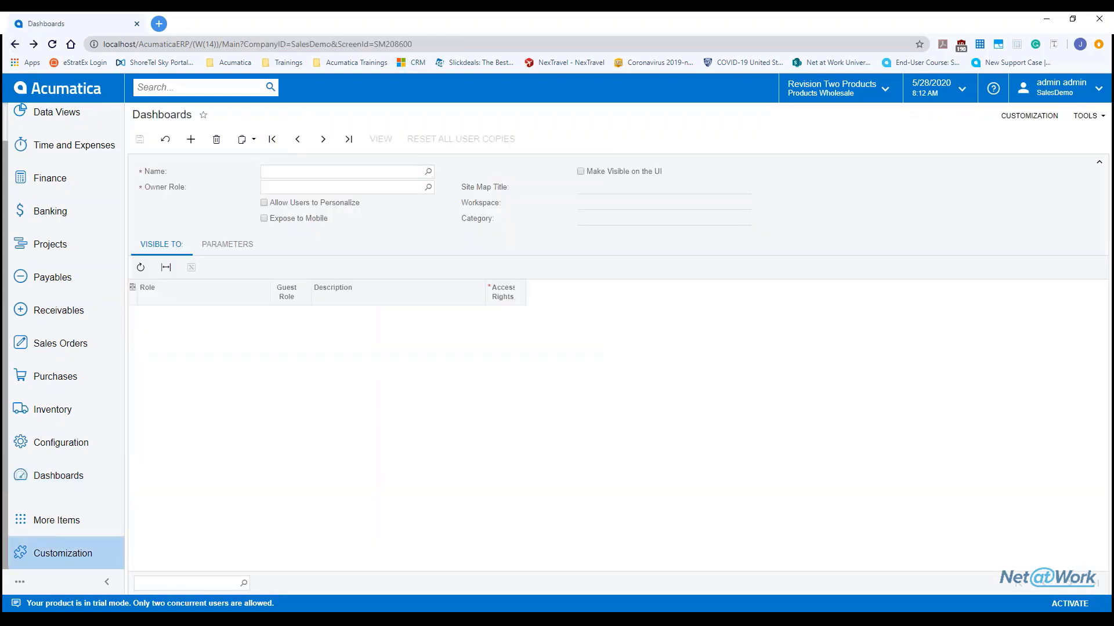
# Step: Review the Test record's Copy and Export as XML options without exporting, then view the dashboard
pyautogui.click(251, 146)
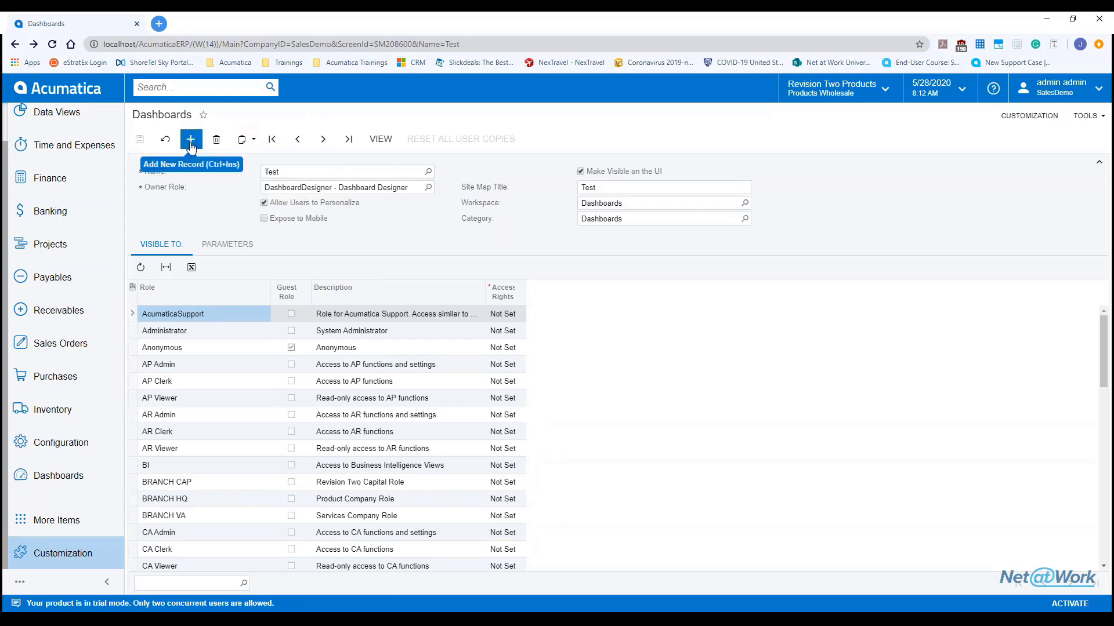
pyautogui.click(245, 141)
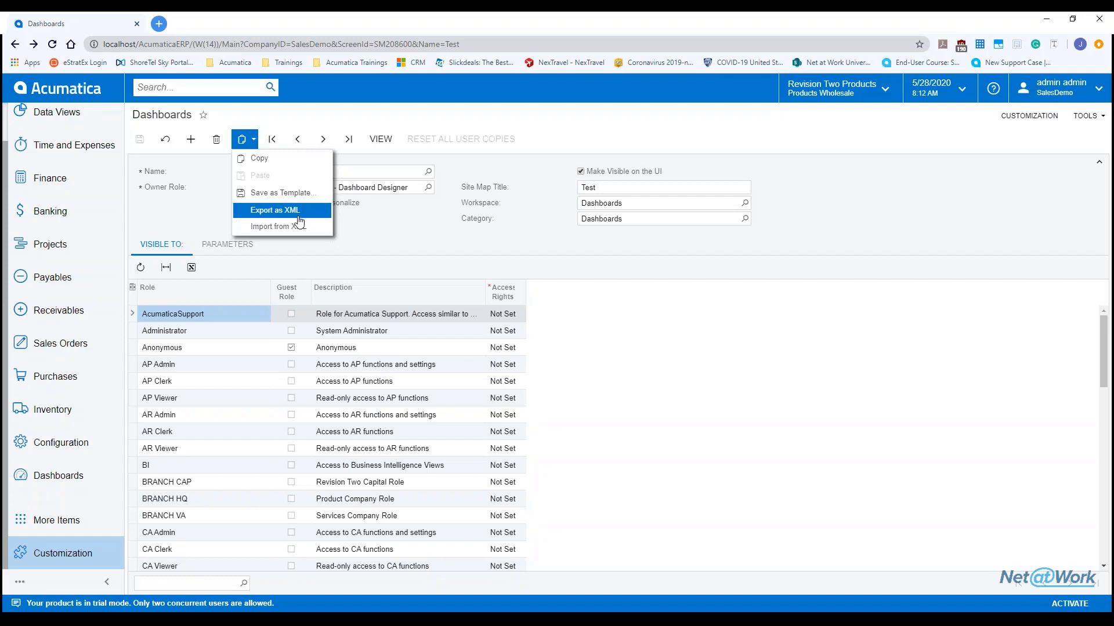
pyautogui.click(253, 141)
pyautogui.click(250, 140)
pyautogui.click(276, 158)
pyautogui.click(246, 140)
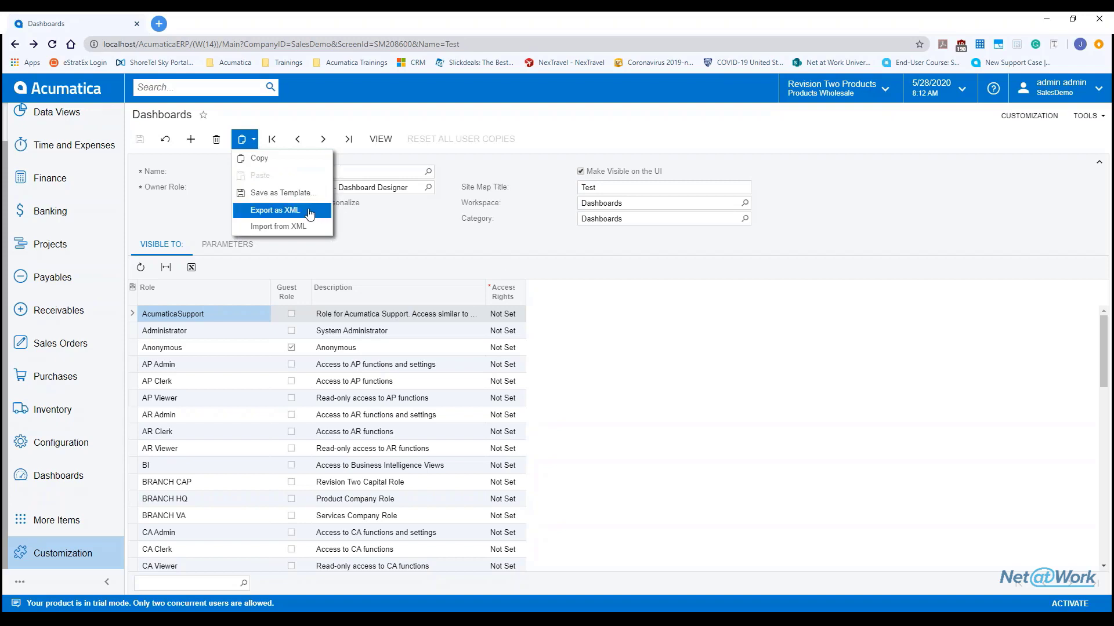
pyautogui.click(619, 285)
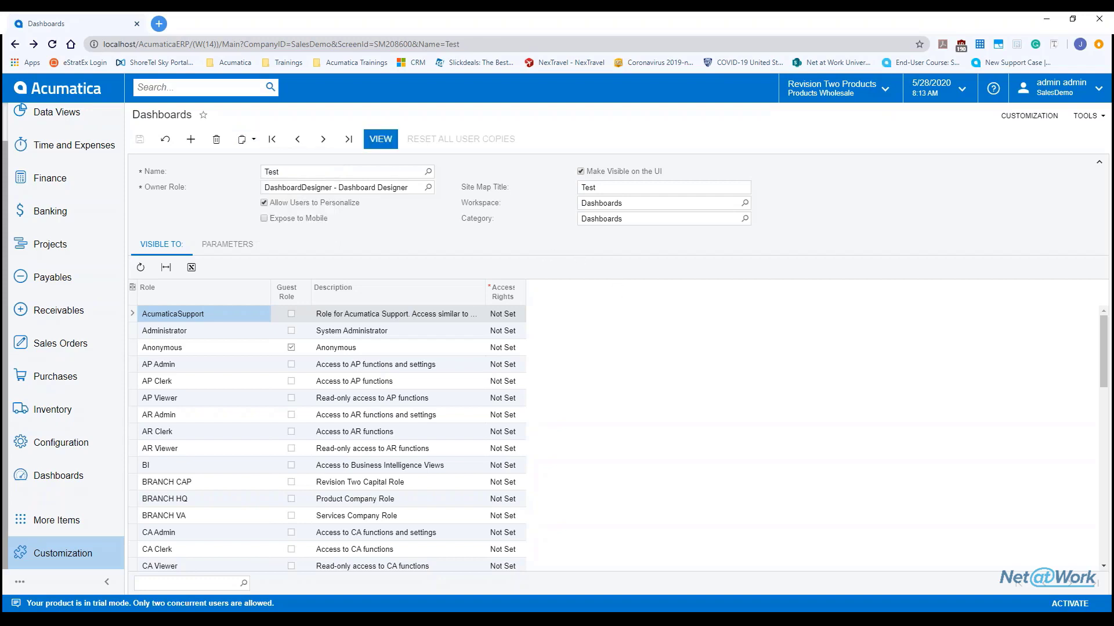
pyautogui.click(381, 139)
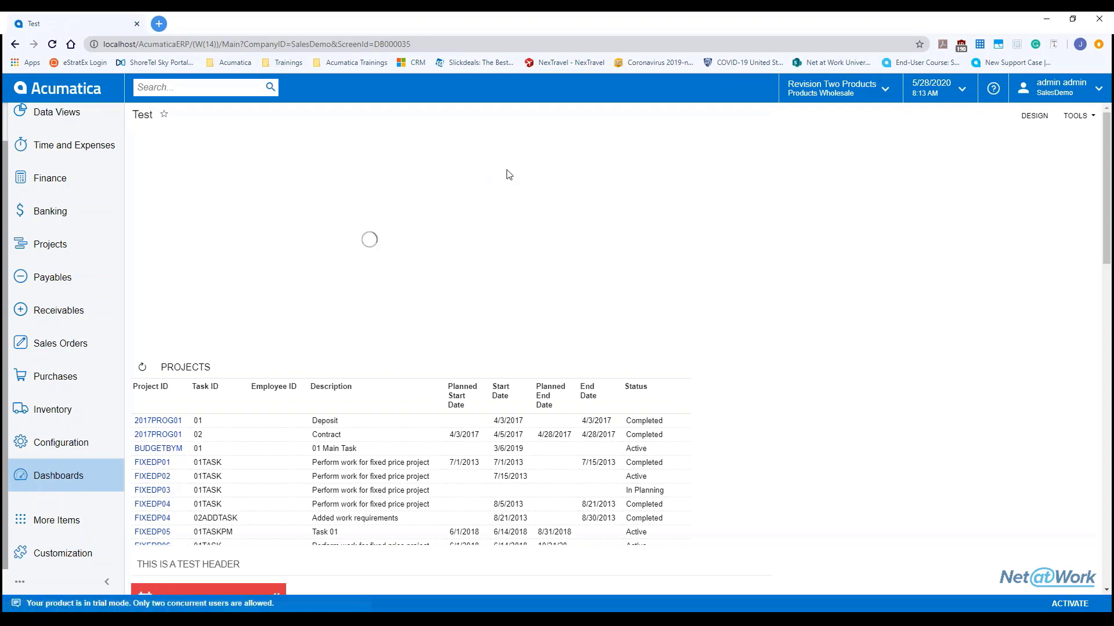
# Step: In design mode, add a new widget and select Chart as its type in the Add Widget dialog
pyautogui.click(1040, 117)
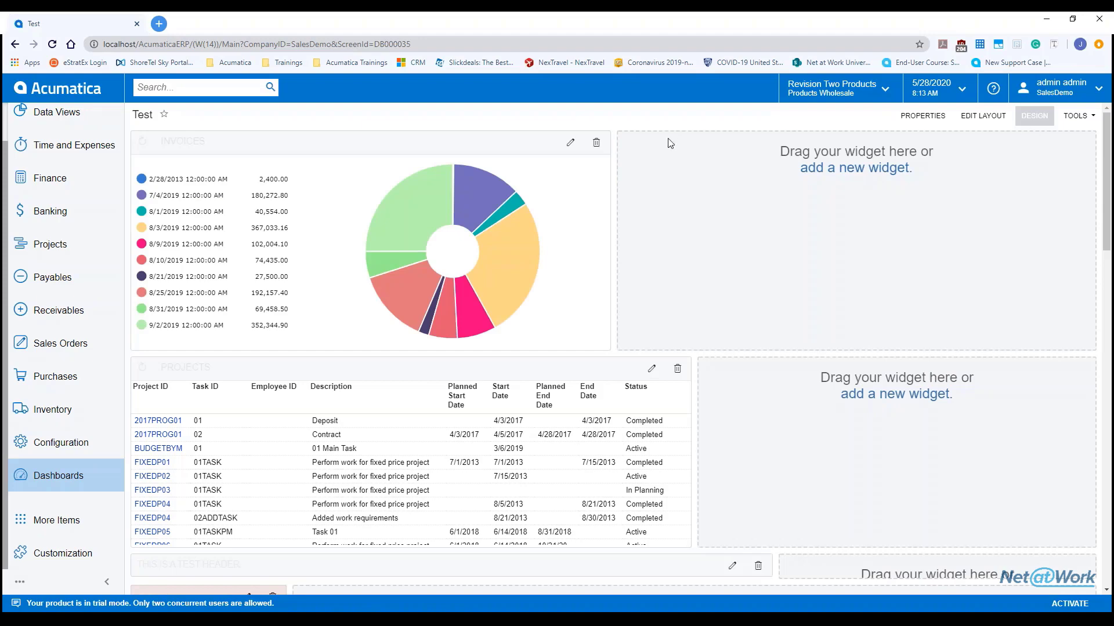
pyautogui.click(834, 173)
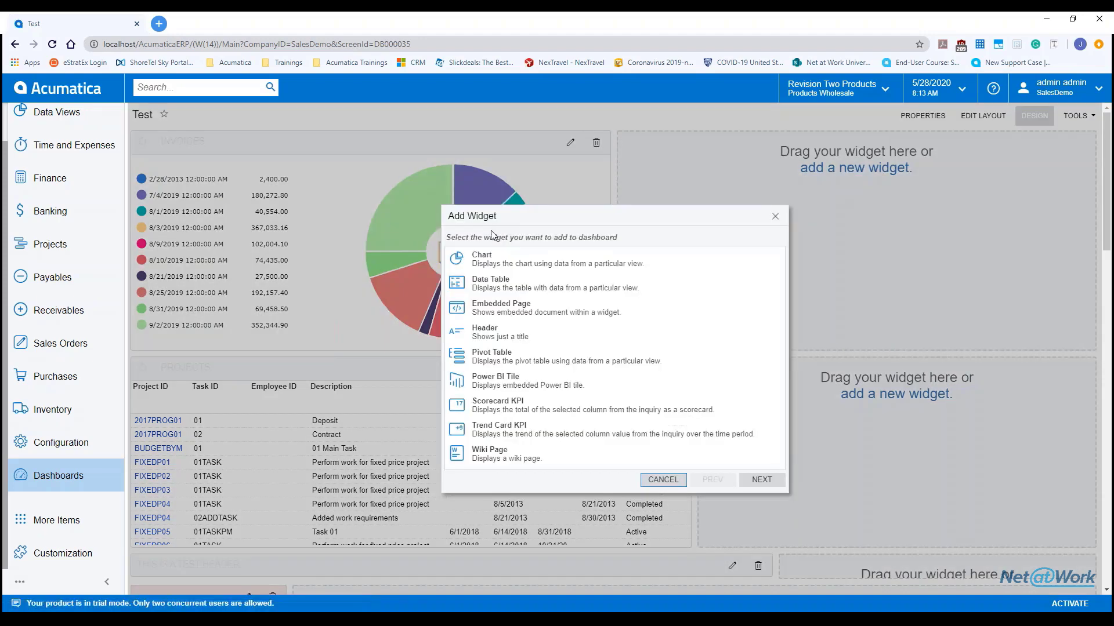
pyautogui.click(522, 268)
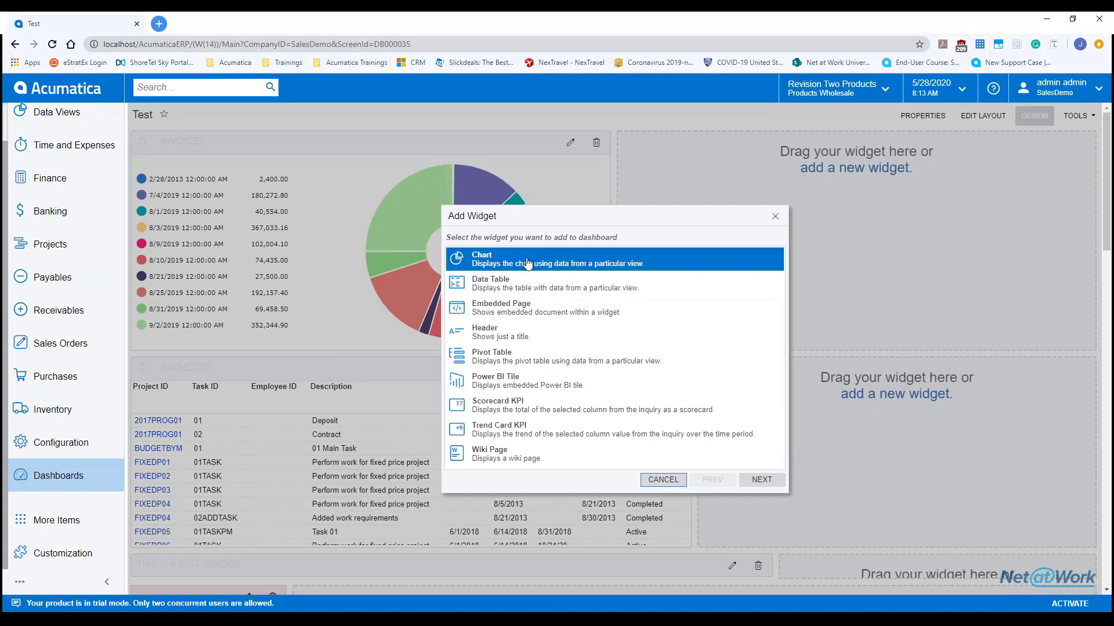
pyautogui.click(553, 265)
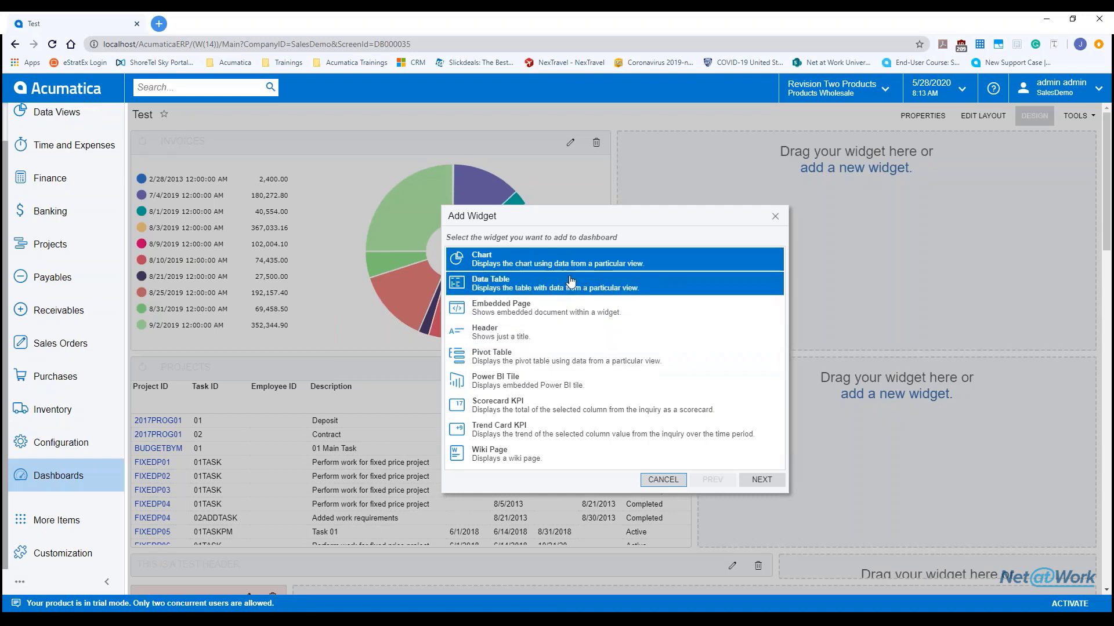
pyautogui.click(566, 286)
pyautogui.click(558, 309)
pyautogui.click(548, 268)
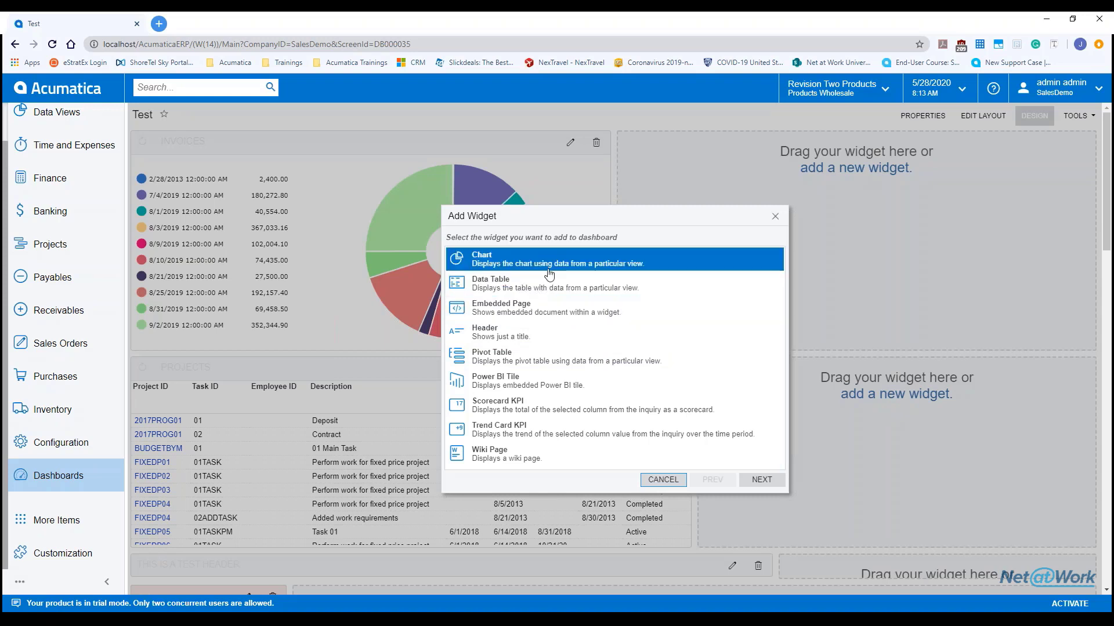
# Step: Close the new widget's properties, reopen the Invoices chart settings, and show the Projects quick menu
pyautogui.click(757, 483)
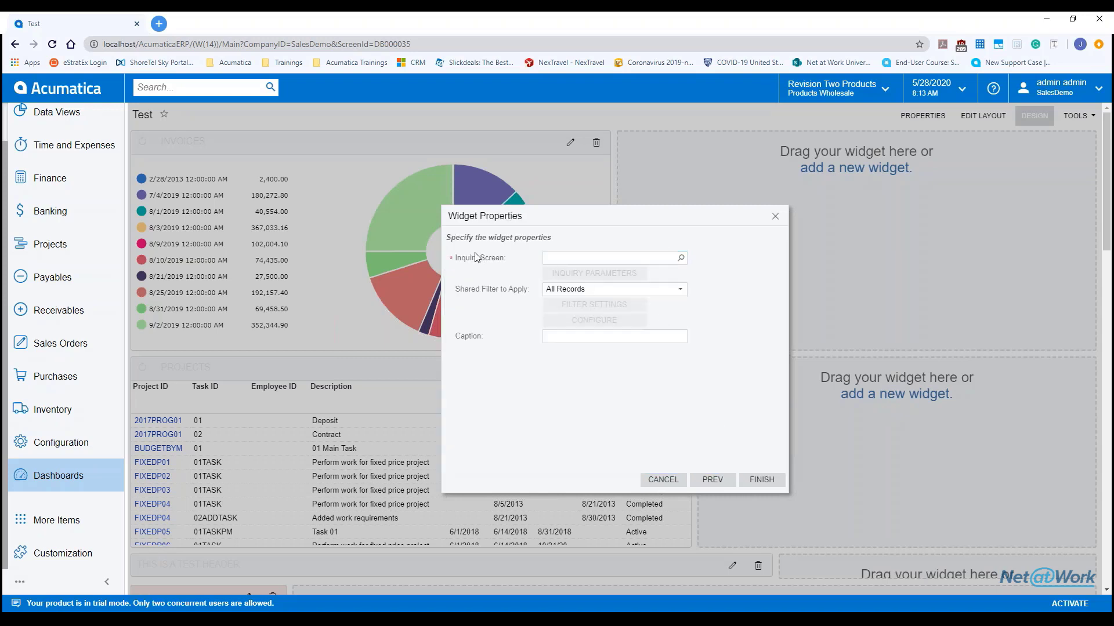
pyautogui.click(775, 217)
pyautogui.click(571, 142)
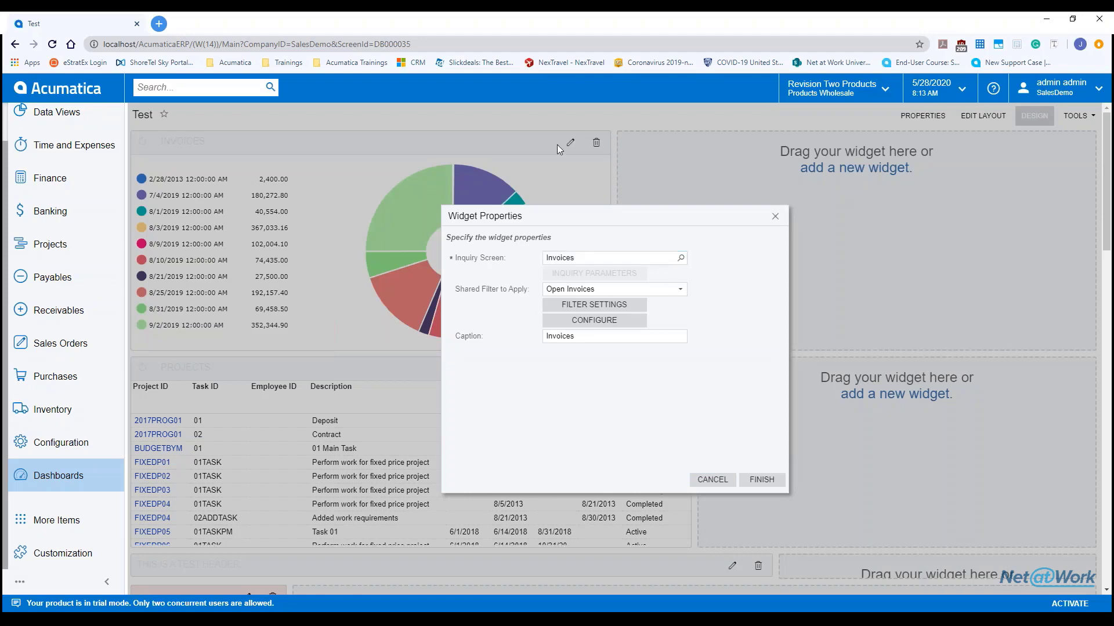
pyautogui.click(18, 255)
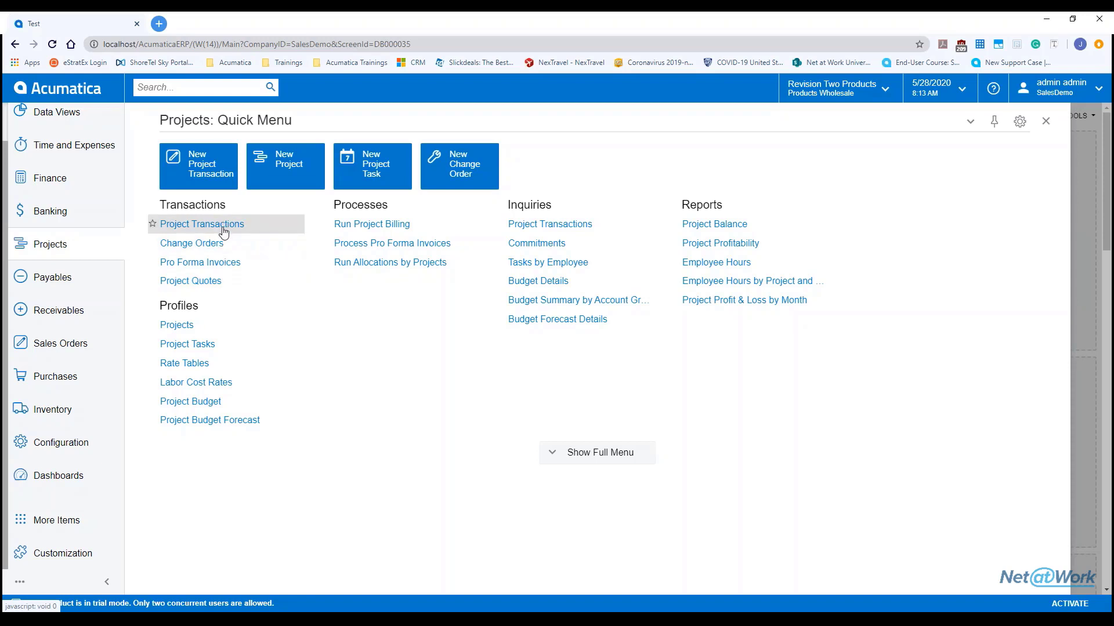
# Step: Browse the Payables, Receivables and Sales Orders quick menus
pyautogui.click(42, 271)
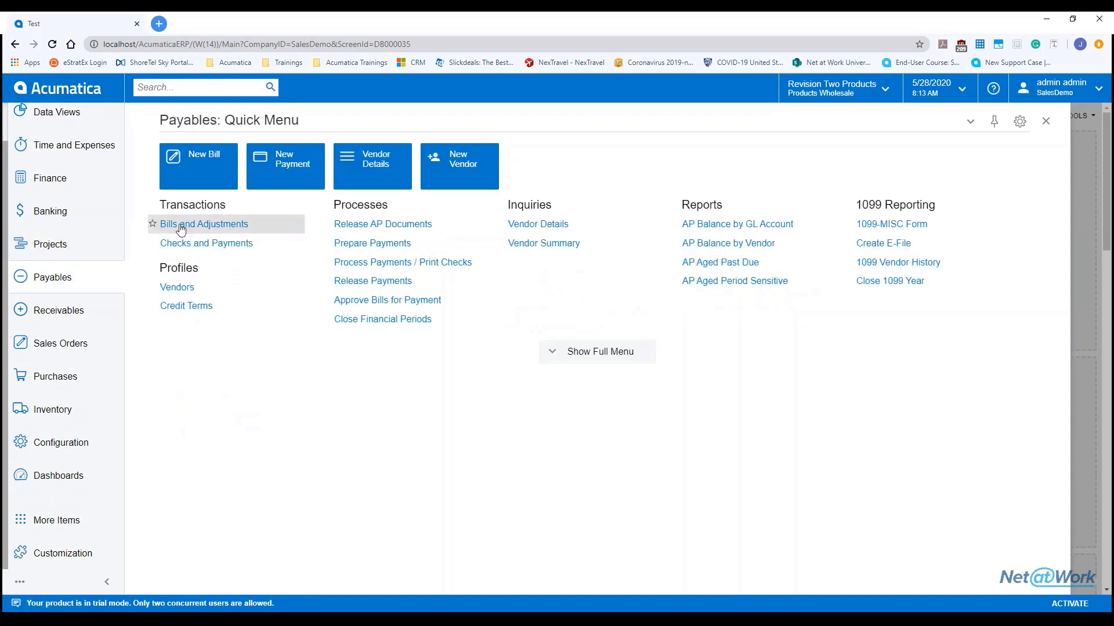
pyautogui.click(111, 299)
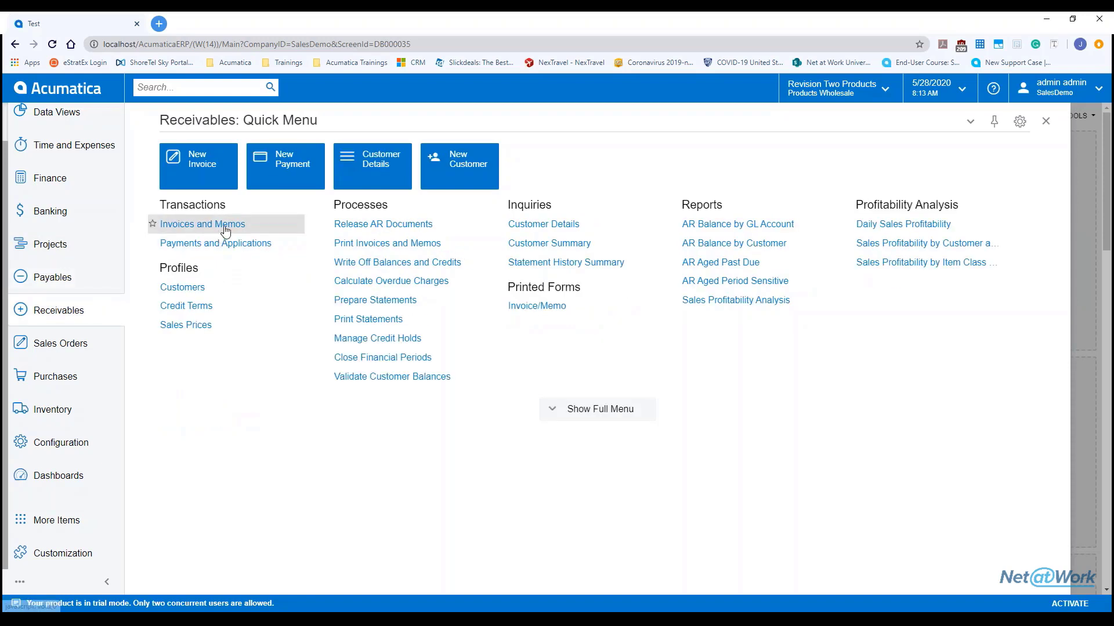
pyautogui.click(58, 343)
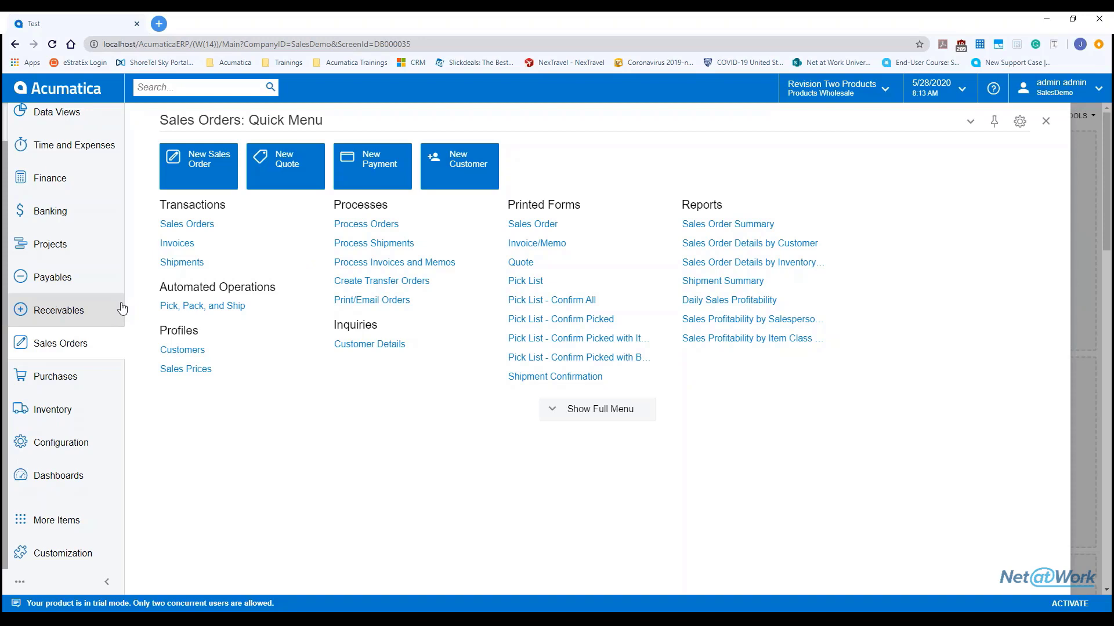
# Step: Open the Sales Orders list in a new browser tab, then return to the Test dashboard
pyautogui.rightClick(217, 227)
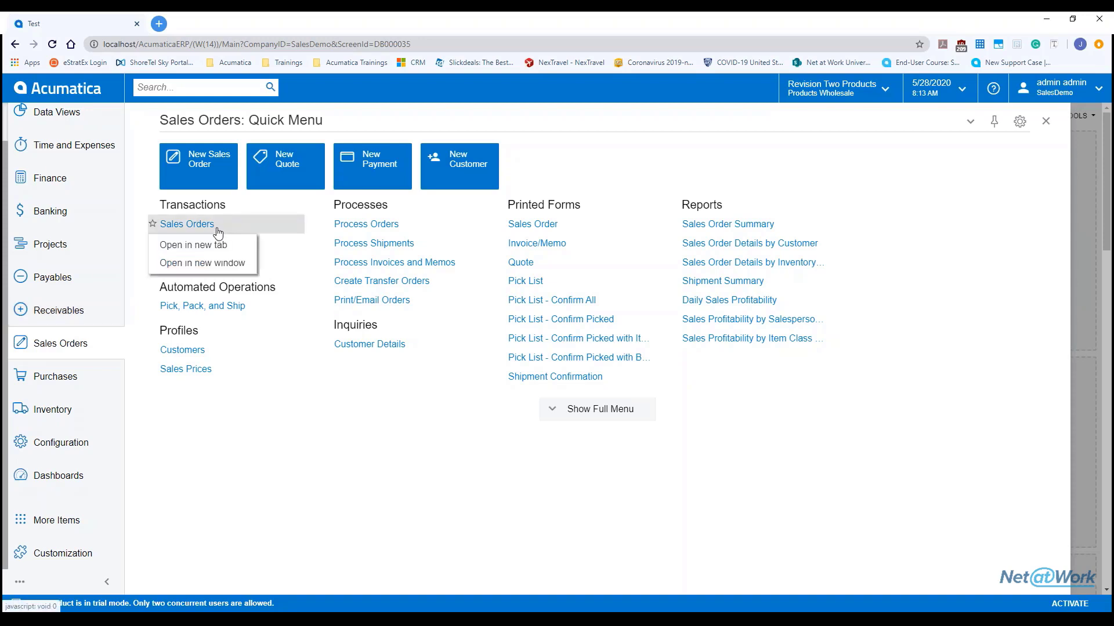
pyautogui.click(193, 245)
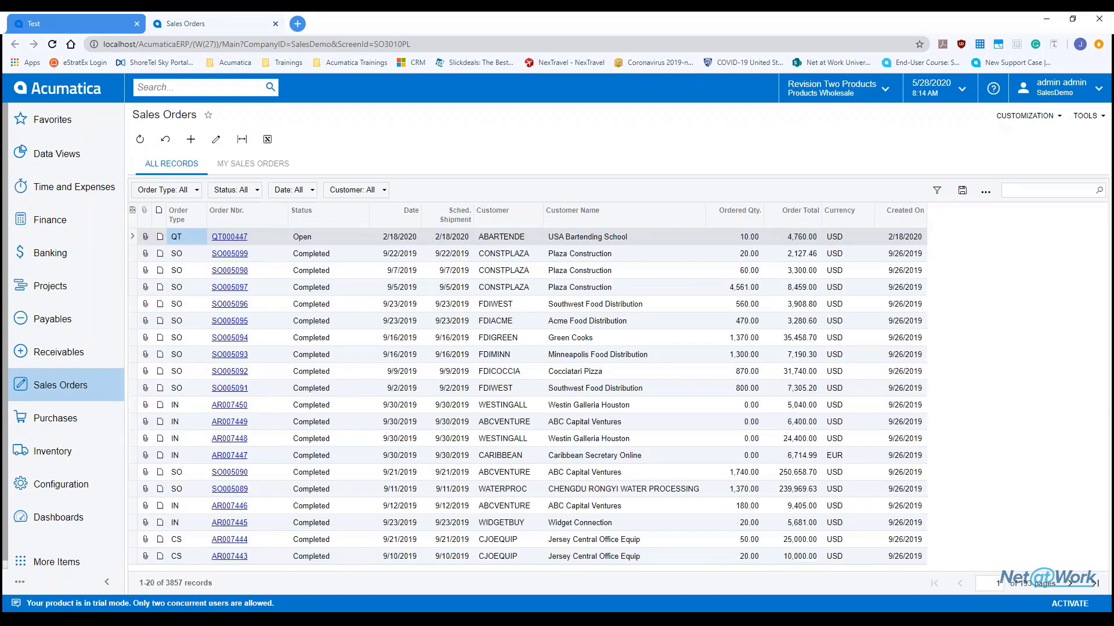
pyautogui.click(54, 21)
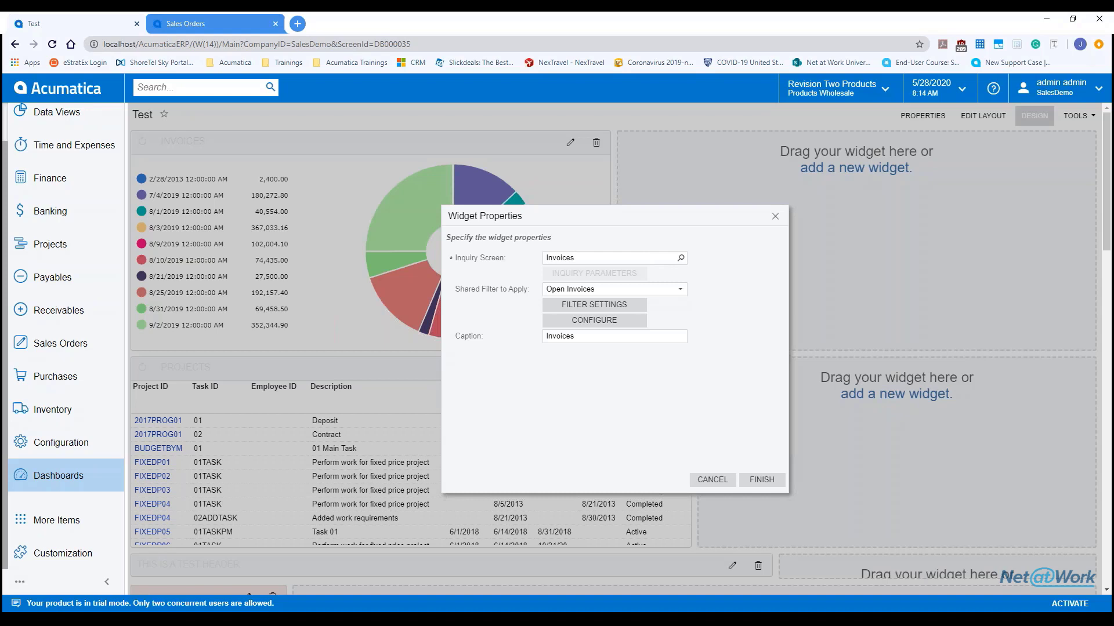
# Step: Browse the inquiry screen list keeping Invoices, close Widget Properties unchanged, and exit design mode
pyautogui.click(680, 257)
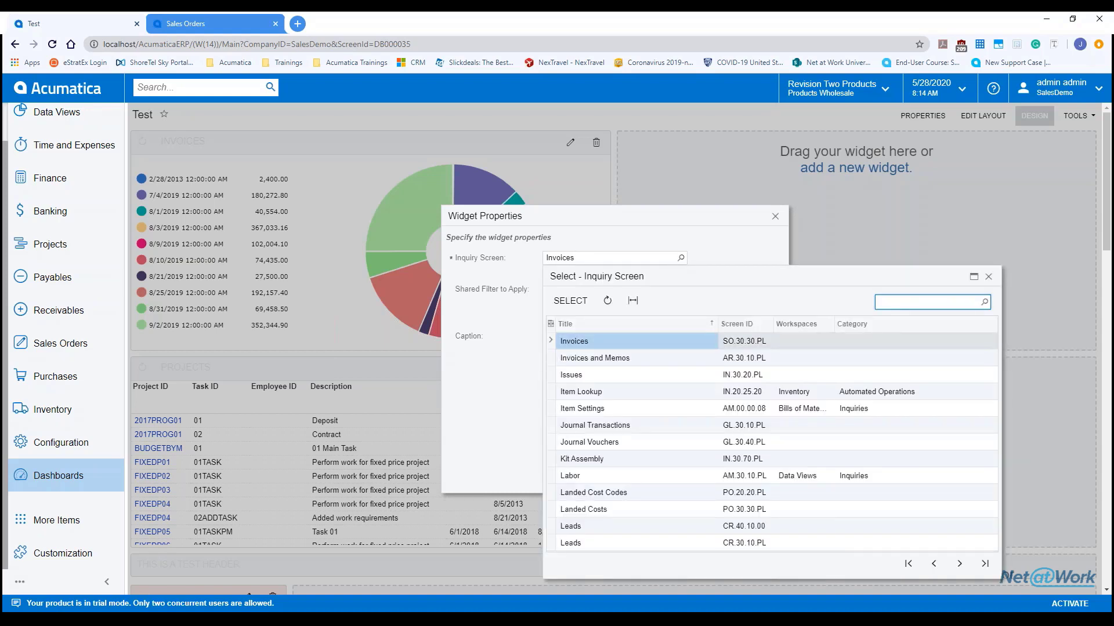
pyautogui.click(960, 563)
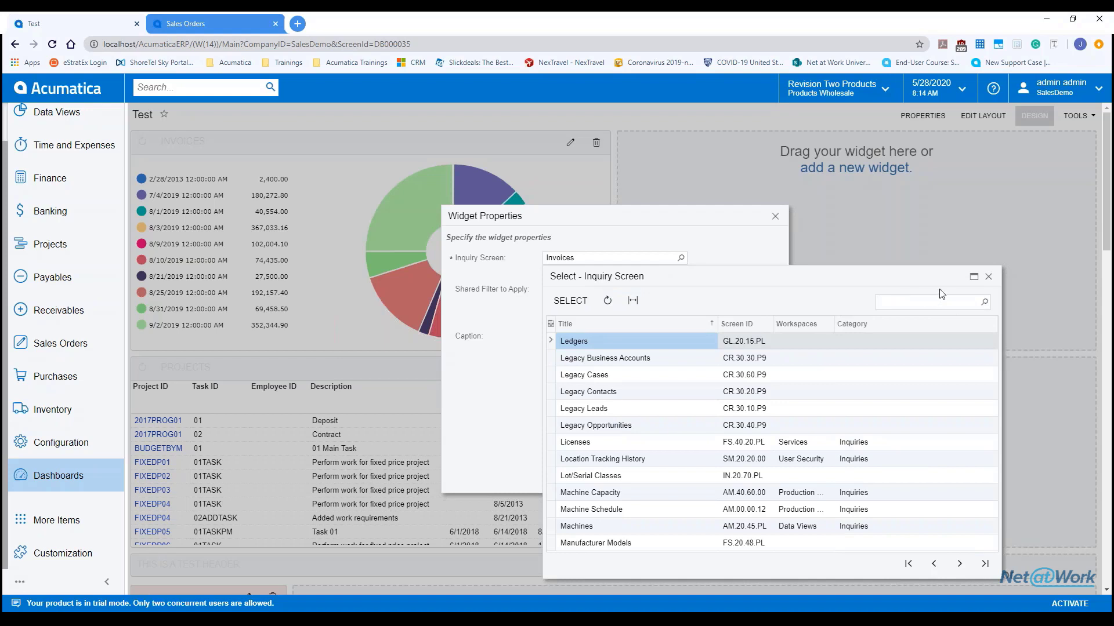
pyautogui.click(988, 277)
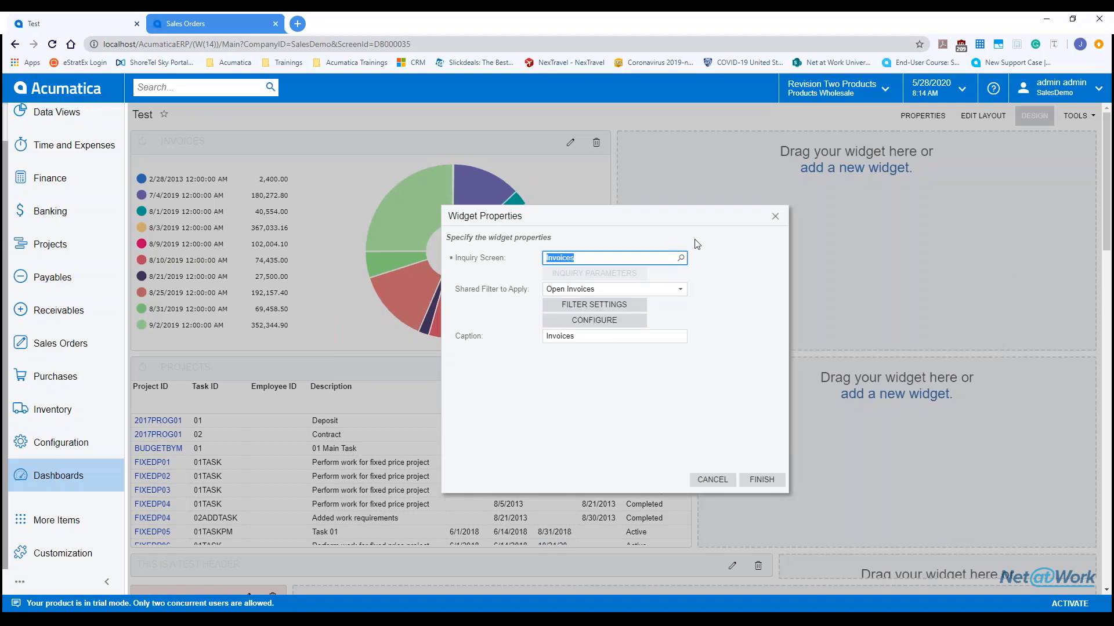
pyautogui.click(775, 217)
pyautogui.click(1034, 116)
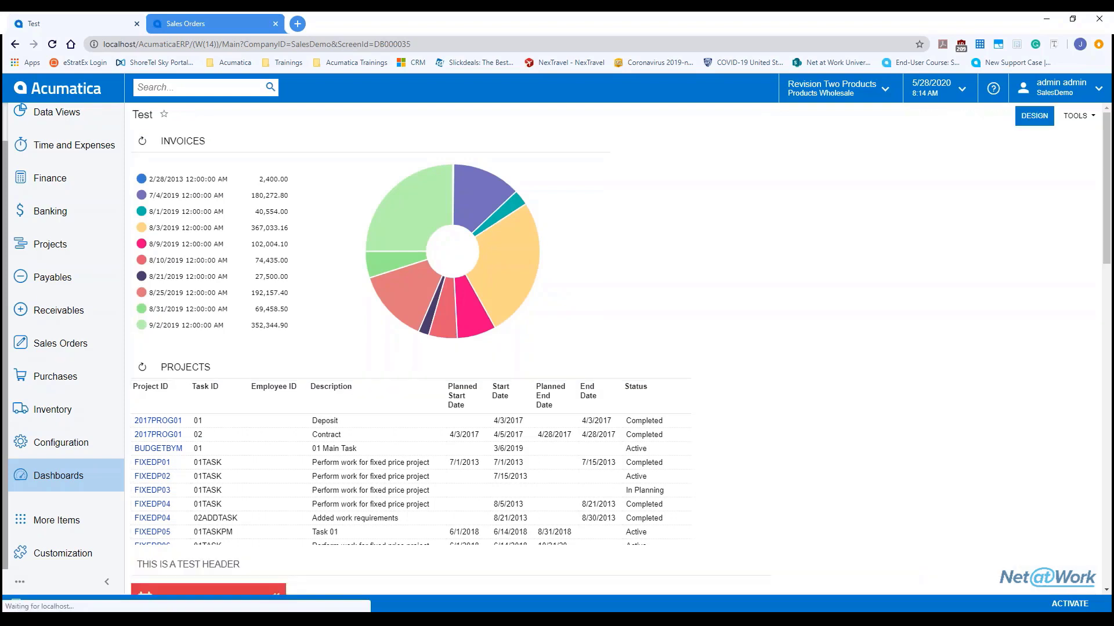
# Step: Open the Invoices inquiry in a new tab, show all 3445 records, and open its filter settings
pyautogui.rightClick(191, 142)
pyautogui.click(179, 141)
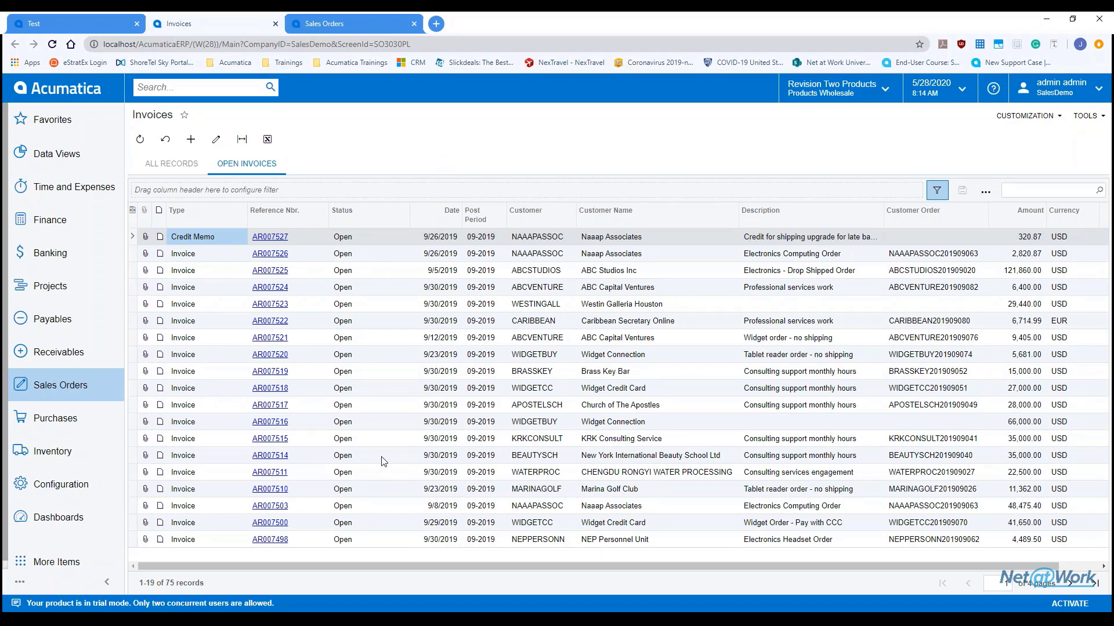
pyautogui.click(195, 166)
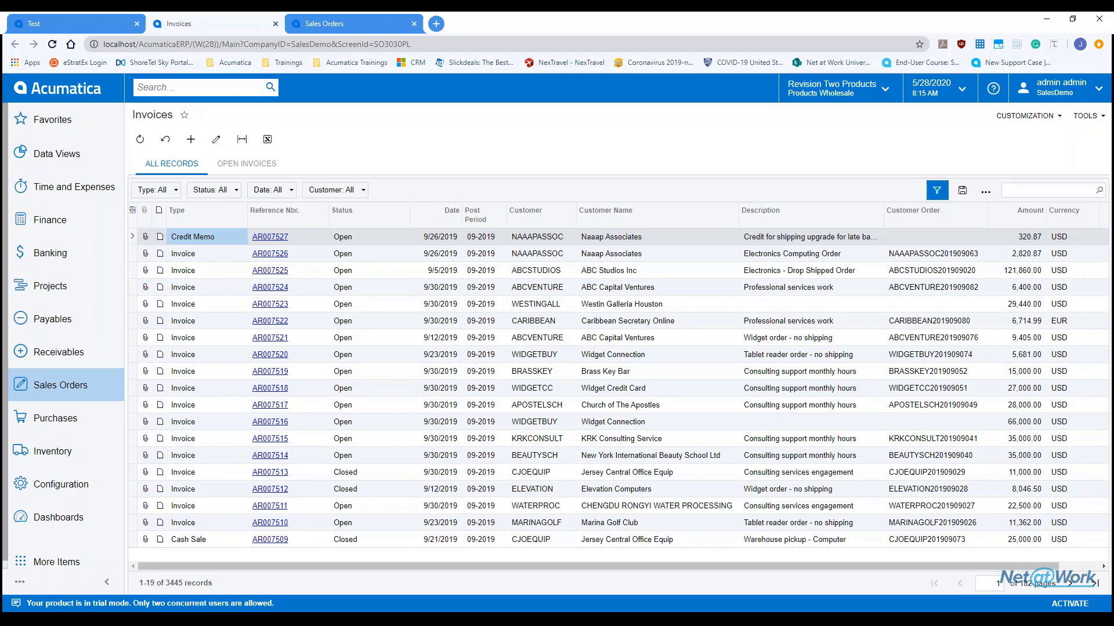
pyautogui.click(937, 190)
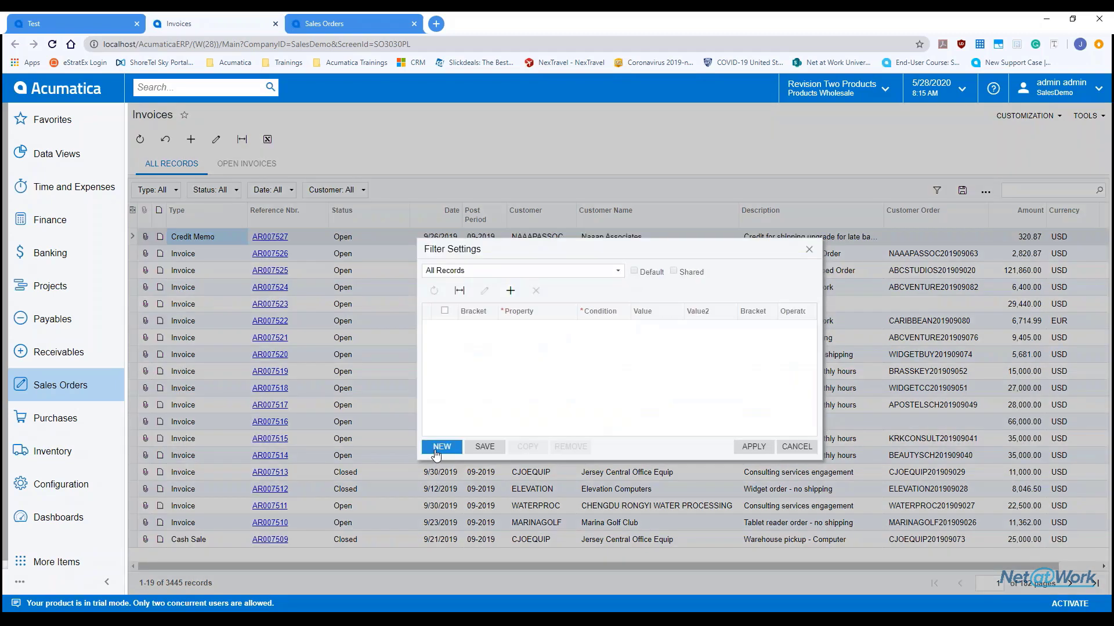
# Step: Add a Status Equals Balanced condition to the invoice filter and save it as a new filter
pyautogui.click(510, 290)
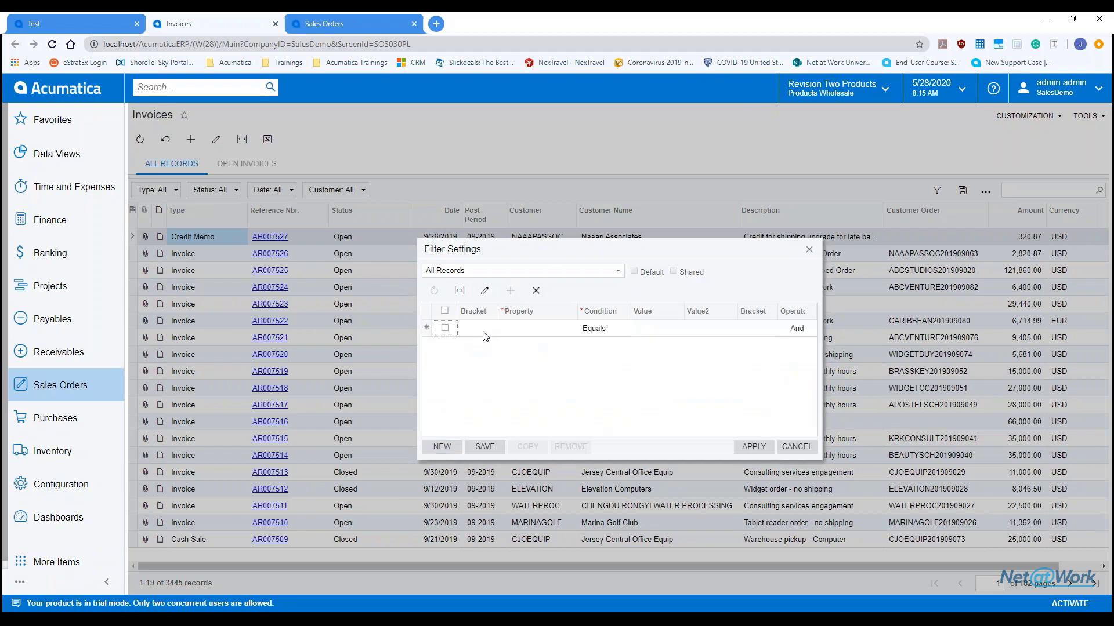
pyautogui.click(551, 332)
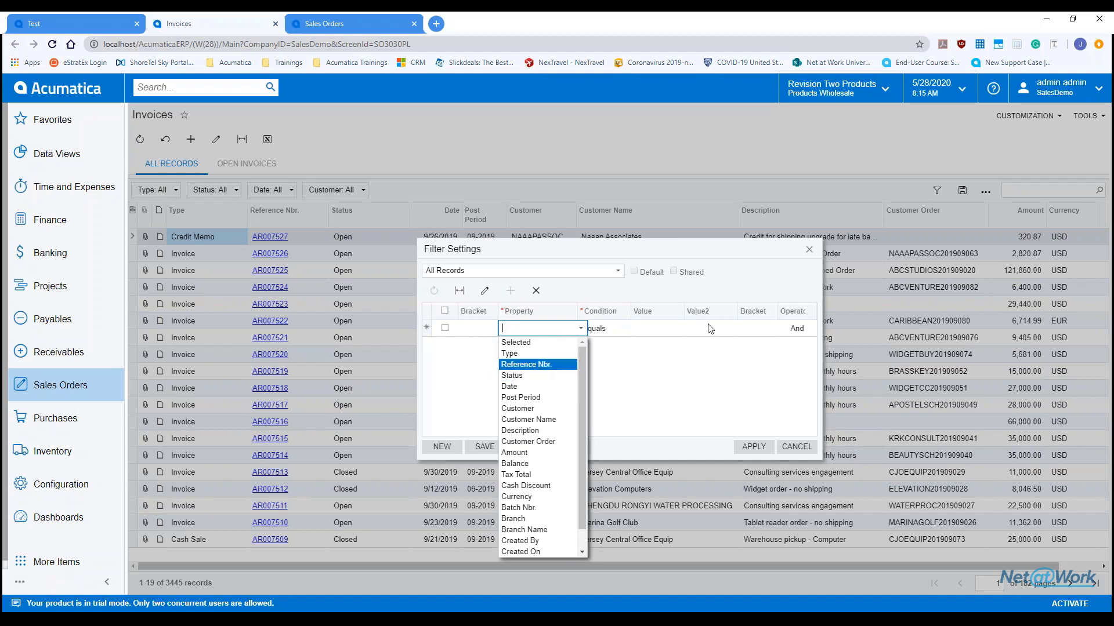
pyautogui.click(743, 260)
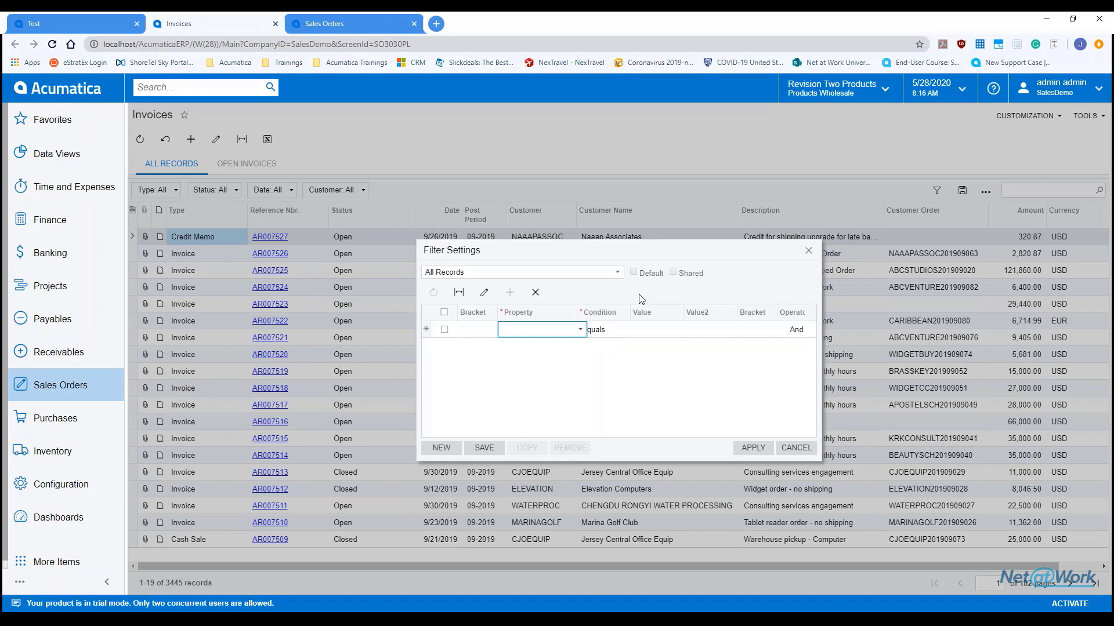
pyautogui.click(580, 329)
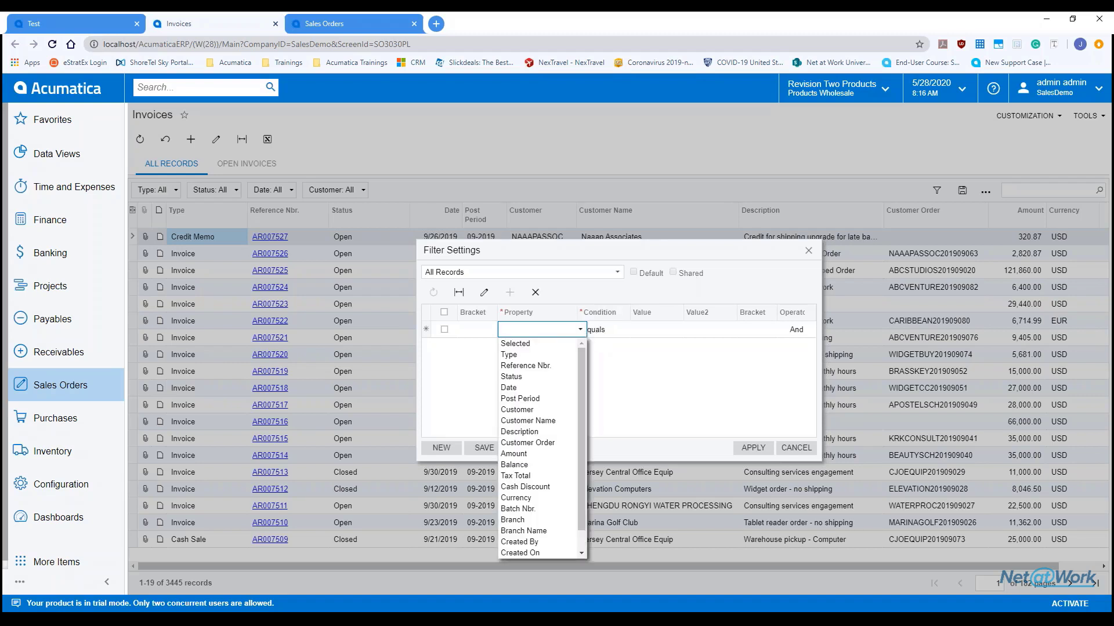
pyautogui.click(522, 376)
pyautogui.click(660, 337)
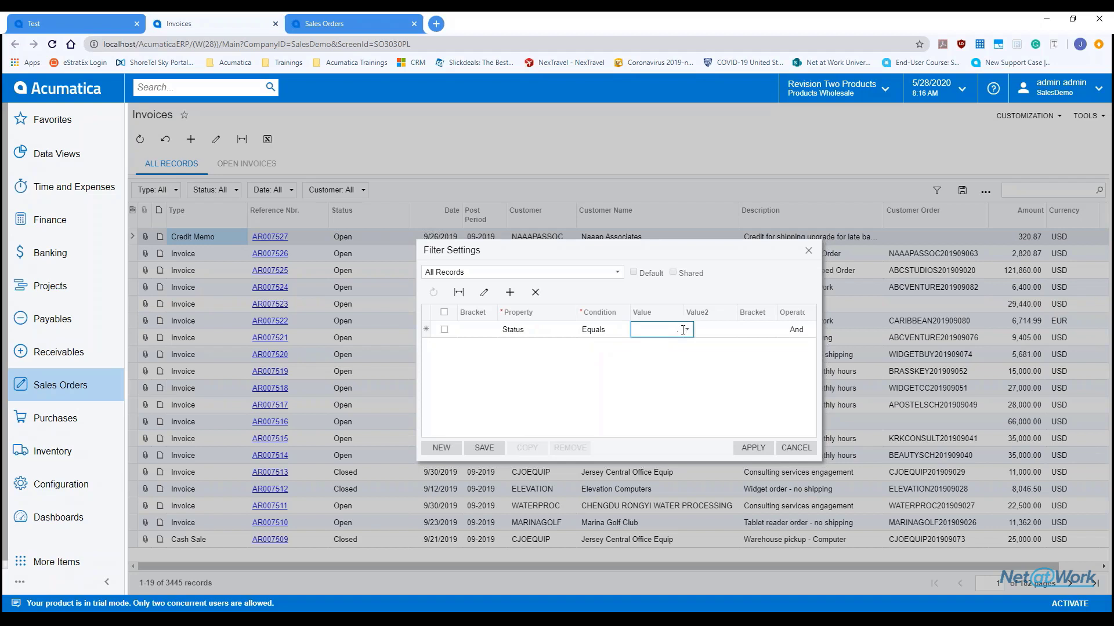
pyautogui.click(686, 330)
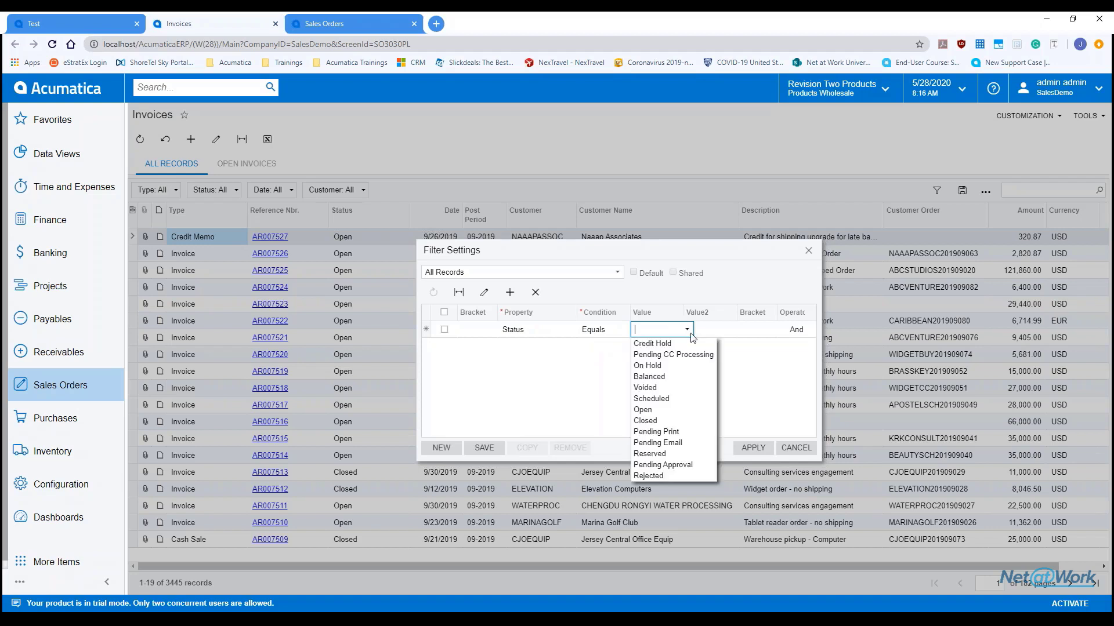
pyautogui.click(656, 378)
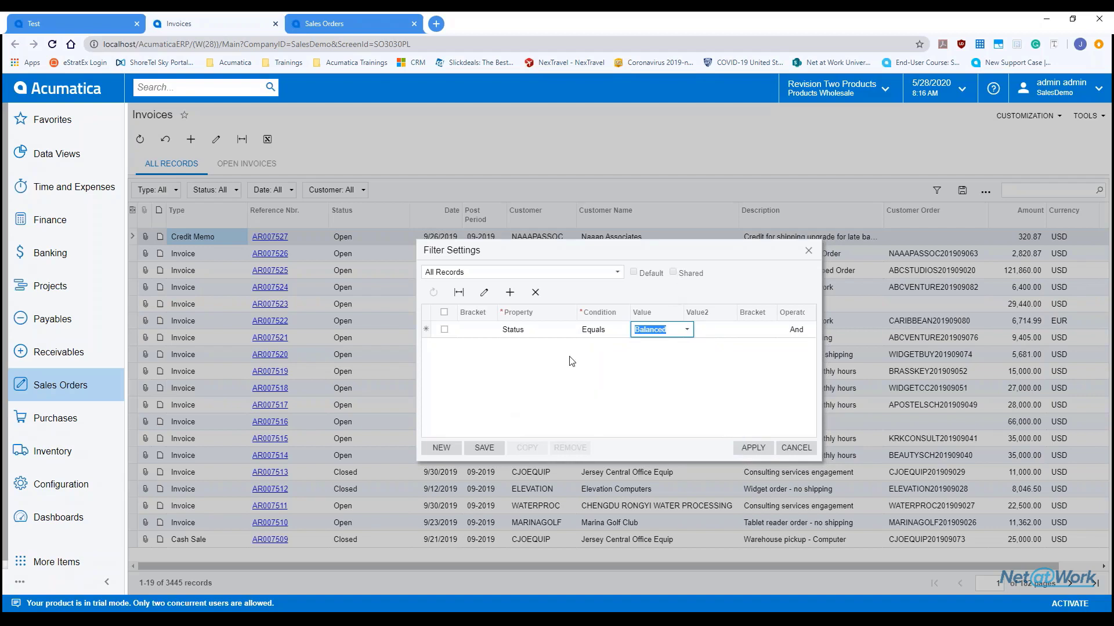
pyautogui.click(686, 274)
pyautogui.click(485, 449)
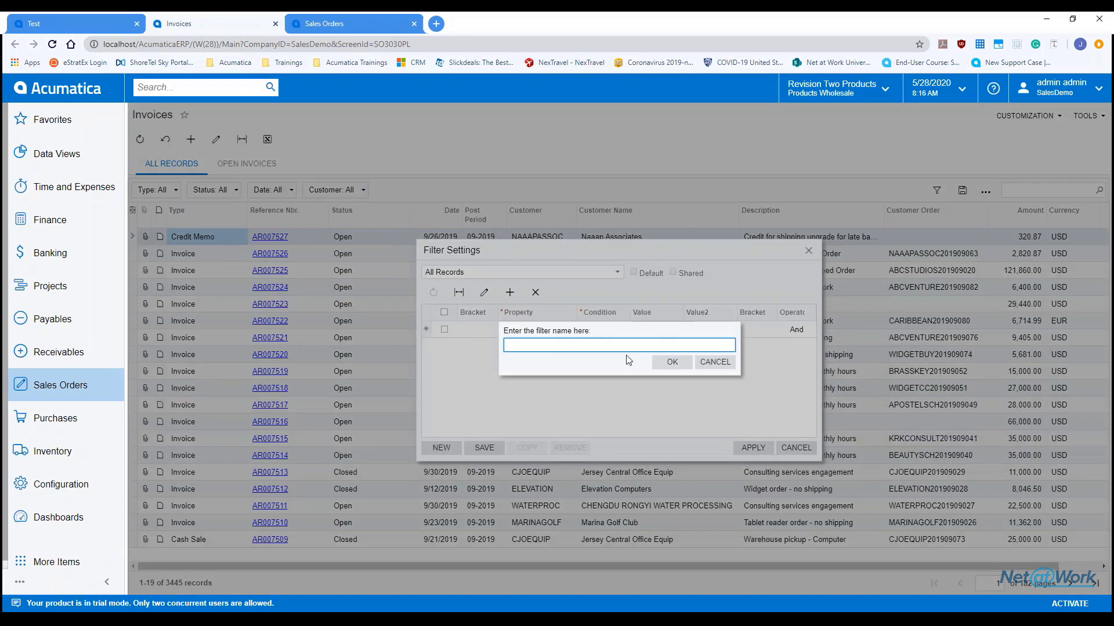
# Step: Name the new filter 'Balanced'
pyautogui.write('Balaned')
pyautogui.press('BackSpace')
pyautogui.press('BackSpace')
pyautogui.write('nced')
pyautogui.click(677, 364)
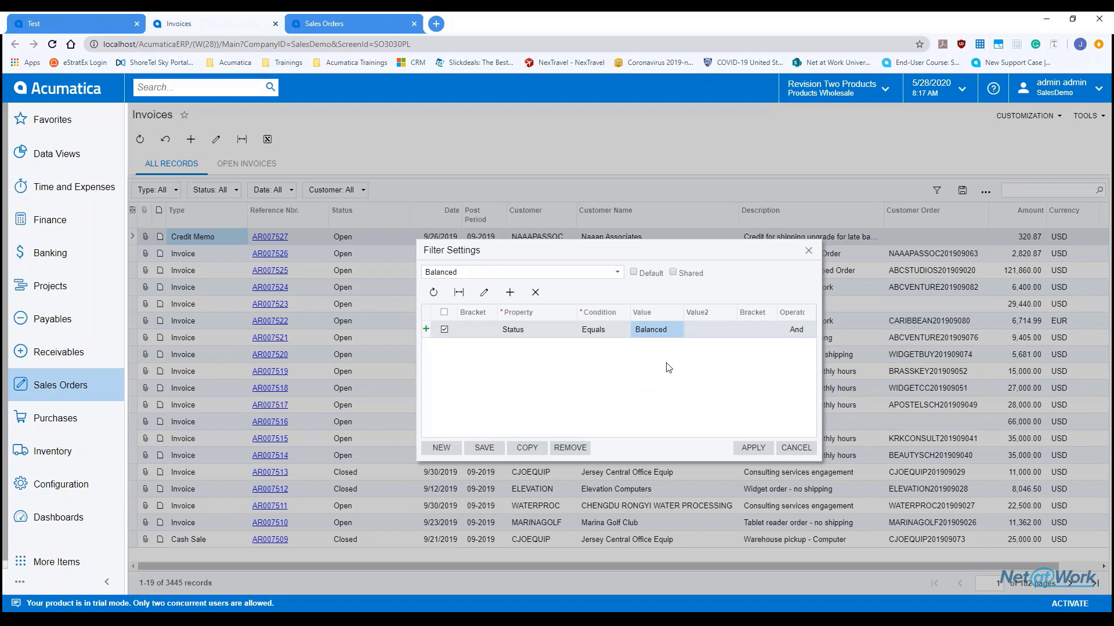
# Step: Mark the Balanced filter as shared, save it, and apply it to the Invoices list
pyautogui.click(674, 274)
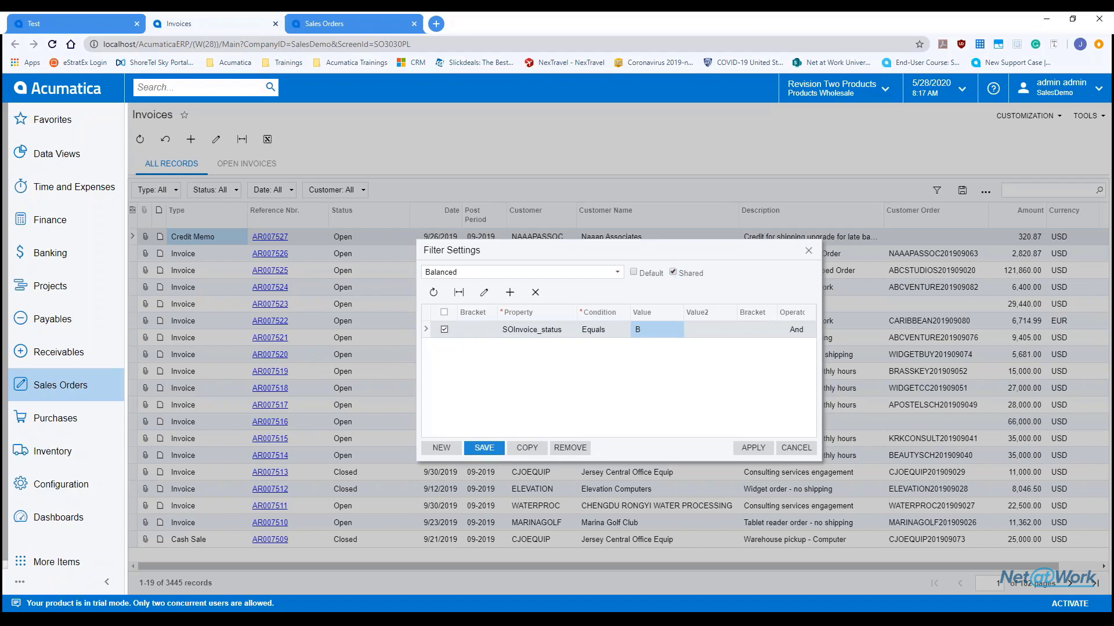
pyautogui.click(484, 448)
pyautogui.click(753, 448)
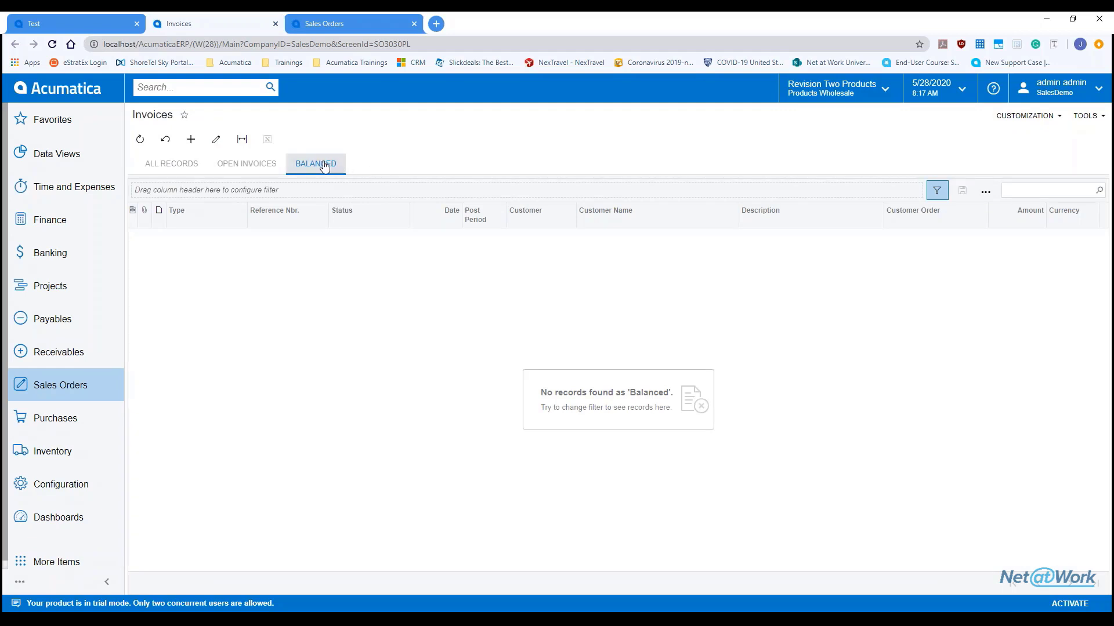
# Step: Change the Balanced filter's status value to Closed and save it
pyautogui.click(936, 190)
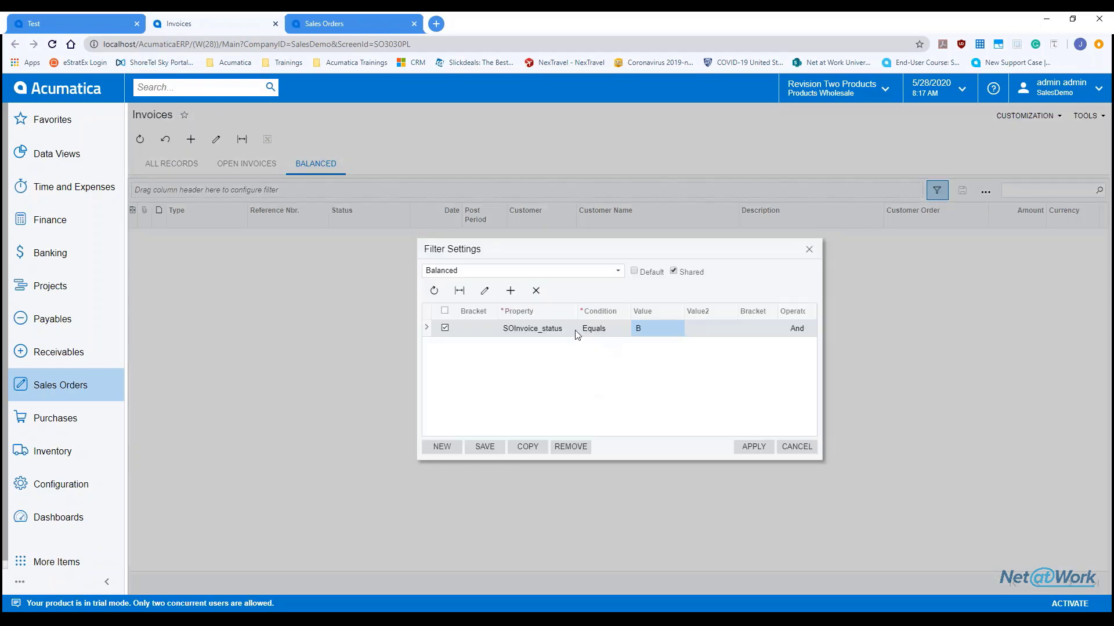
pyautogui.click(652, 329)
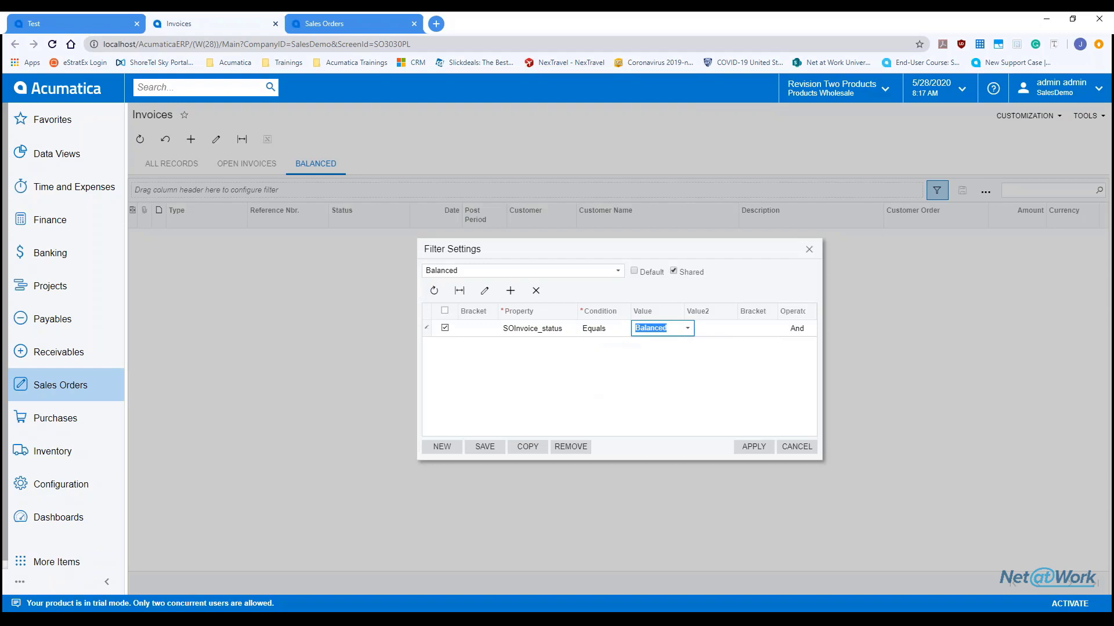
pyautogui.click(687, 328)
pyautogui.click(657, 427)
pyautogui.click(739, 447)
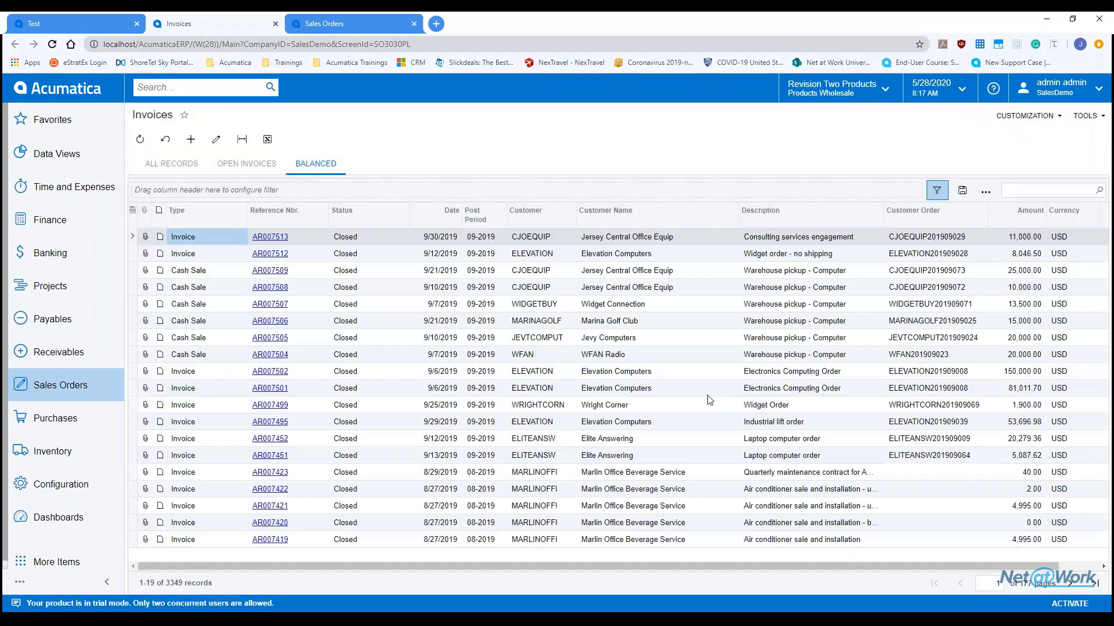
pyautogui.click(935, 192)
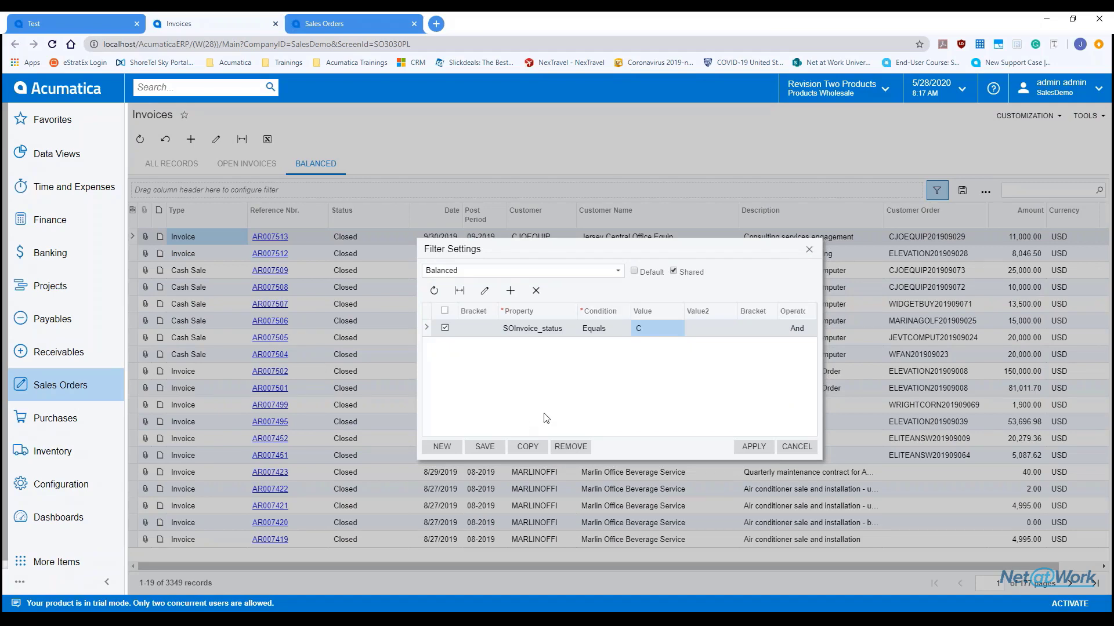
pyautogui.click(485, 447)
pyautogui.click(754, 447)
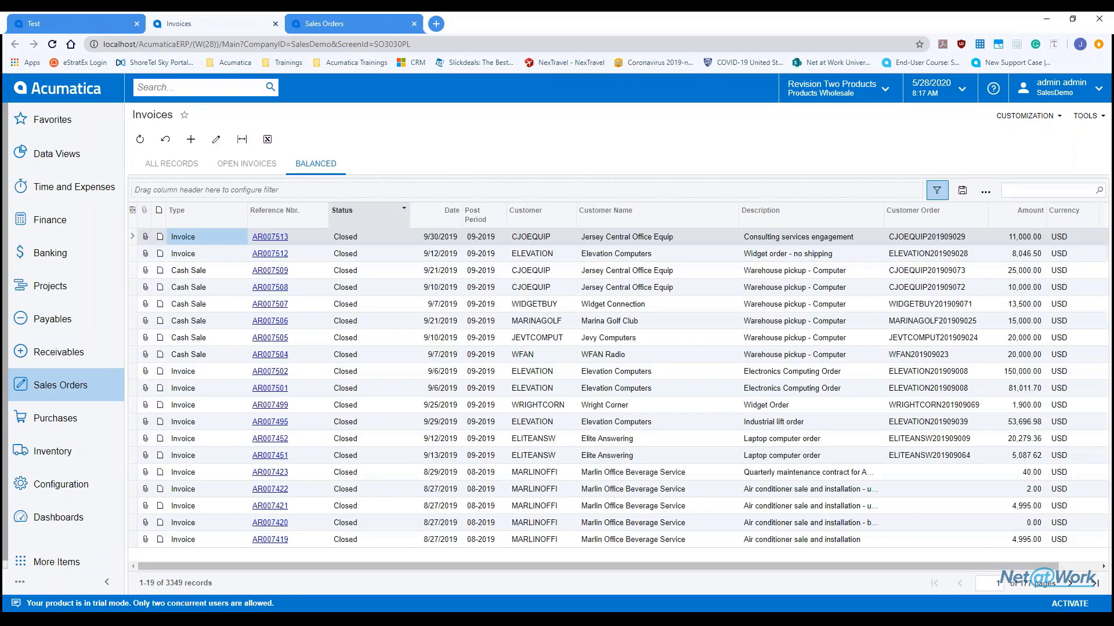
# Step: Check the Open Invoices view, return to All Records, then go back to the Test dashboard
pyautogui.click(236, 165)
pyautogui.click(180, 164)
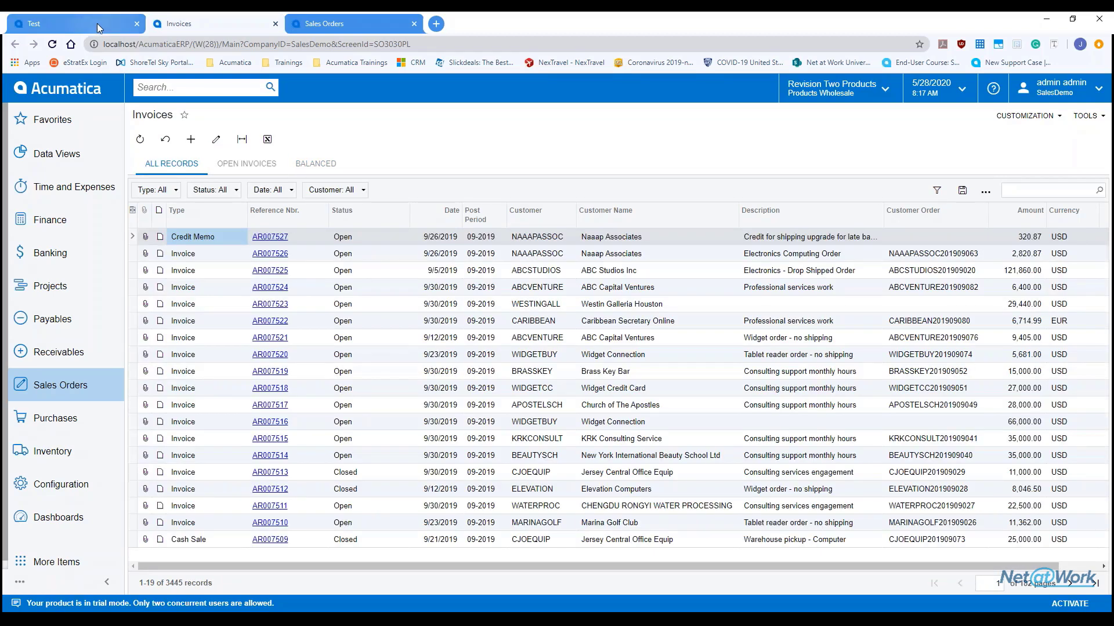
pyautogui.click(98, 25)
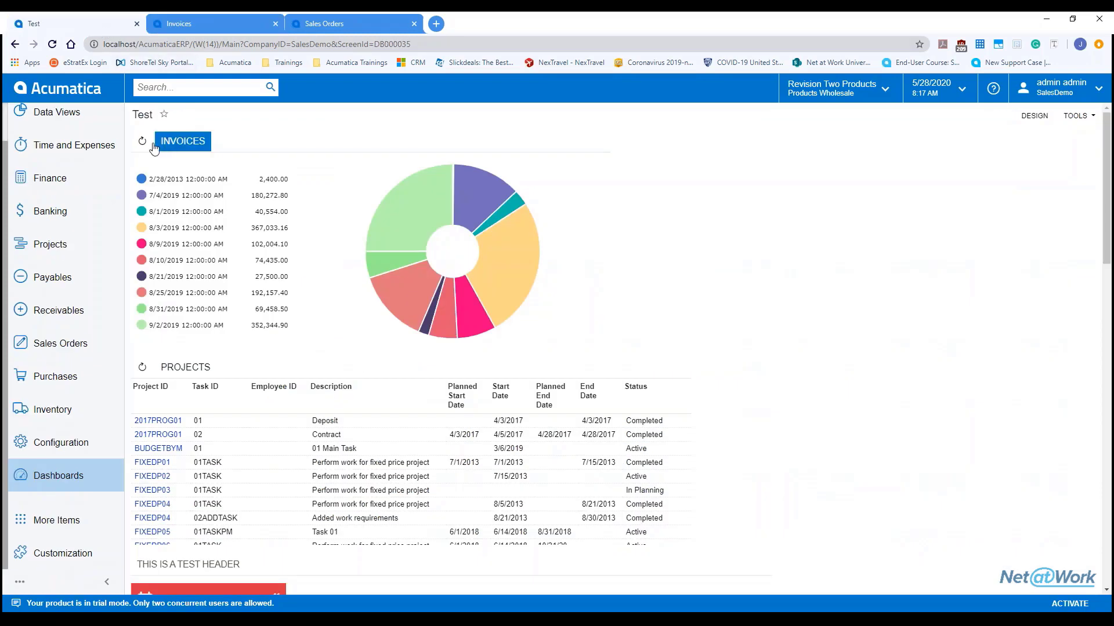
# Step: Reload the Test dashboard, refresh the Invoices chart, and switch to design mode
pyautogui.click(54, 45)
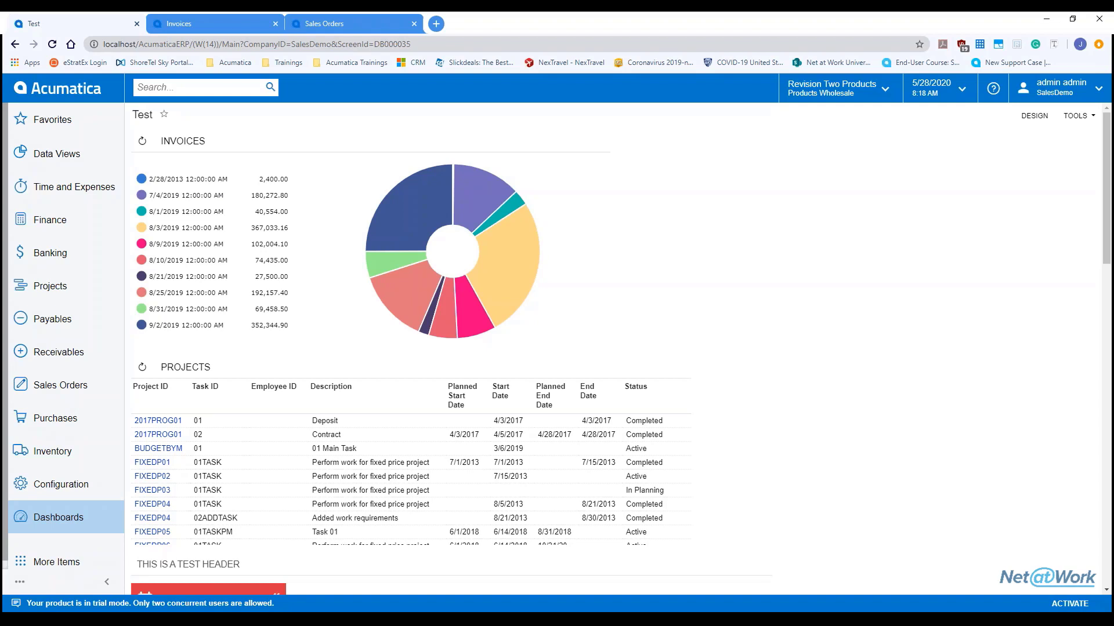
pyautogui.click(142, 141)
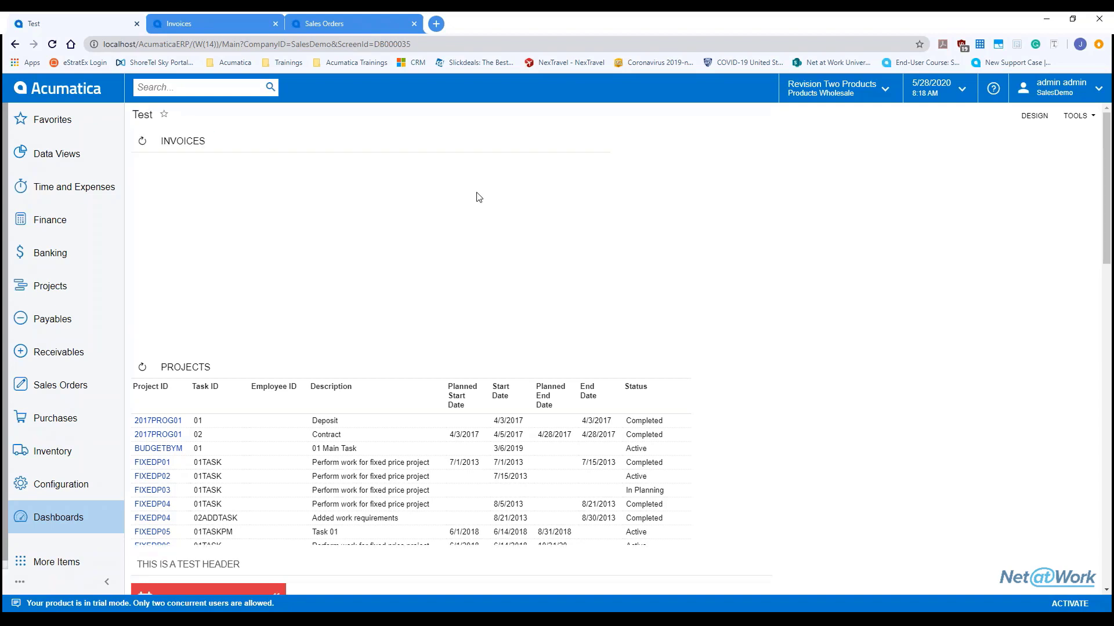
pyautogui.click(1042, 122)
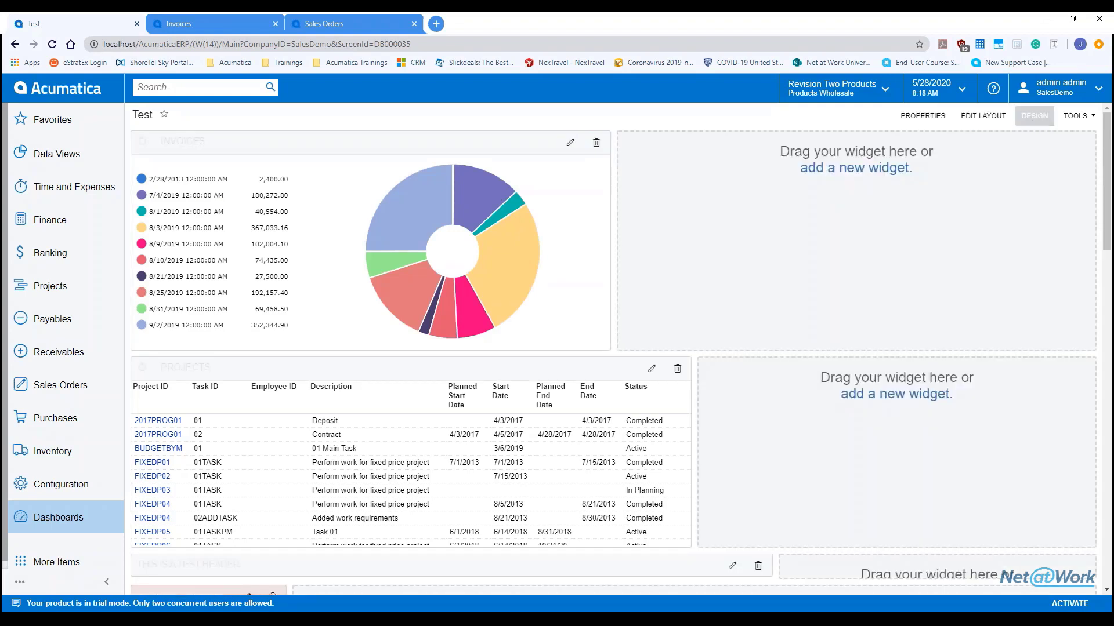
# Step: Set the Invoices widget's shared filter to Balanced and review its conditions
pyautogui.click(576, 145)
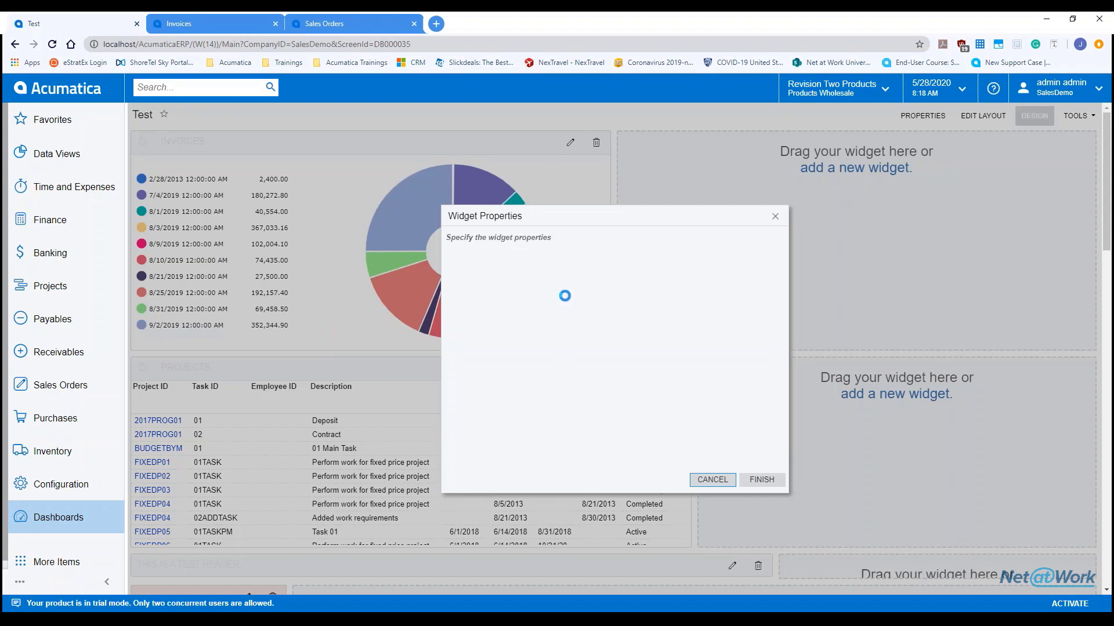
pyautogui.click(577, 292)
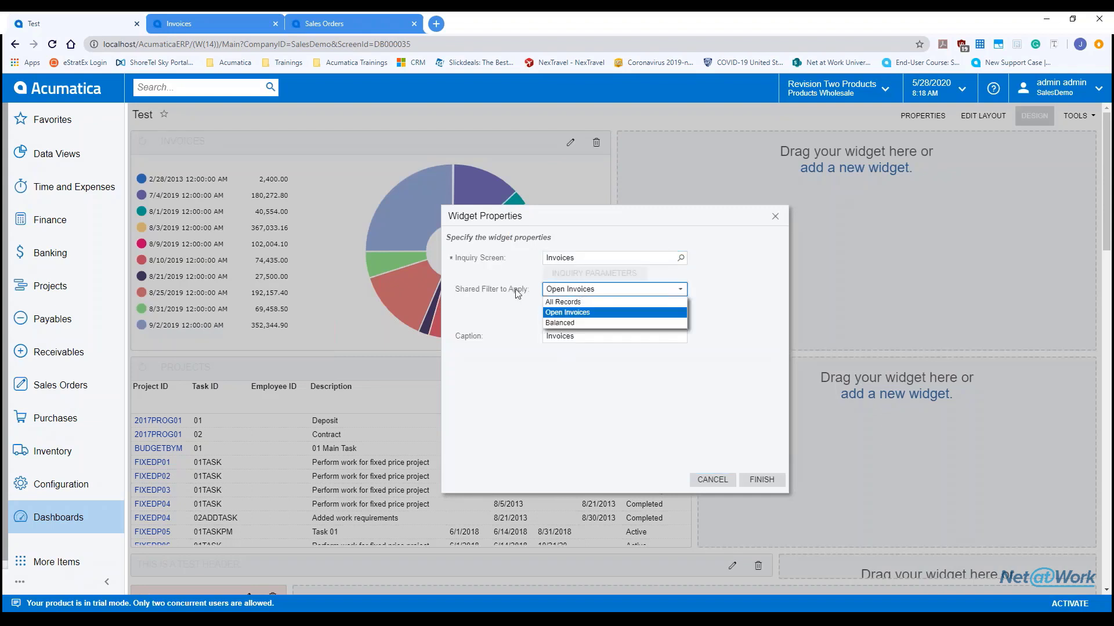
pyautogui.press('Down')
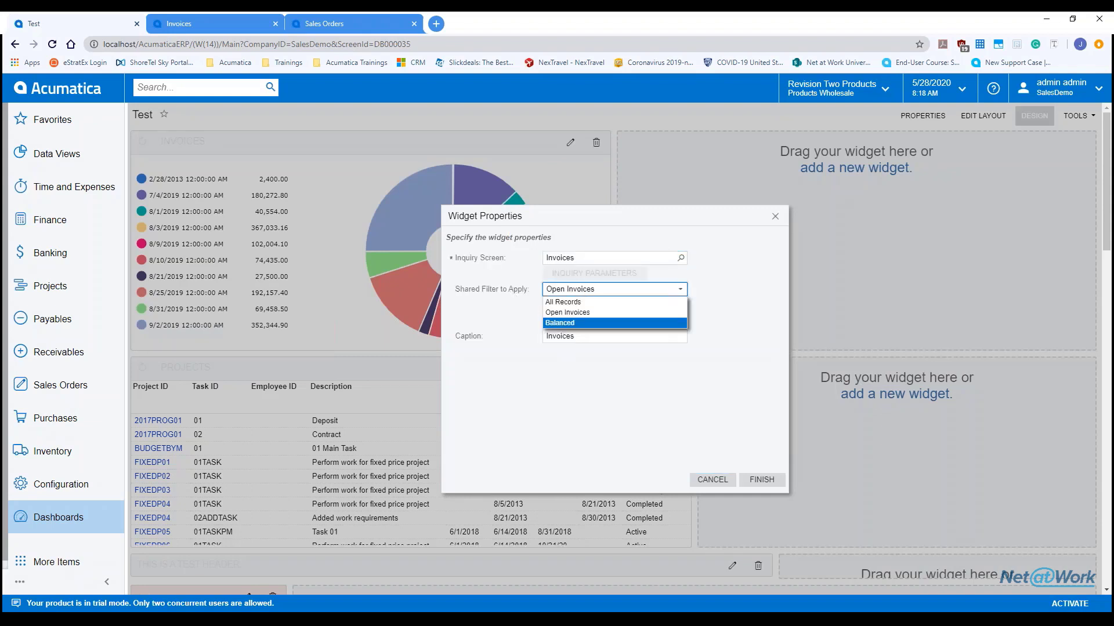
pyautogui.click(570, 324)
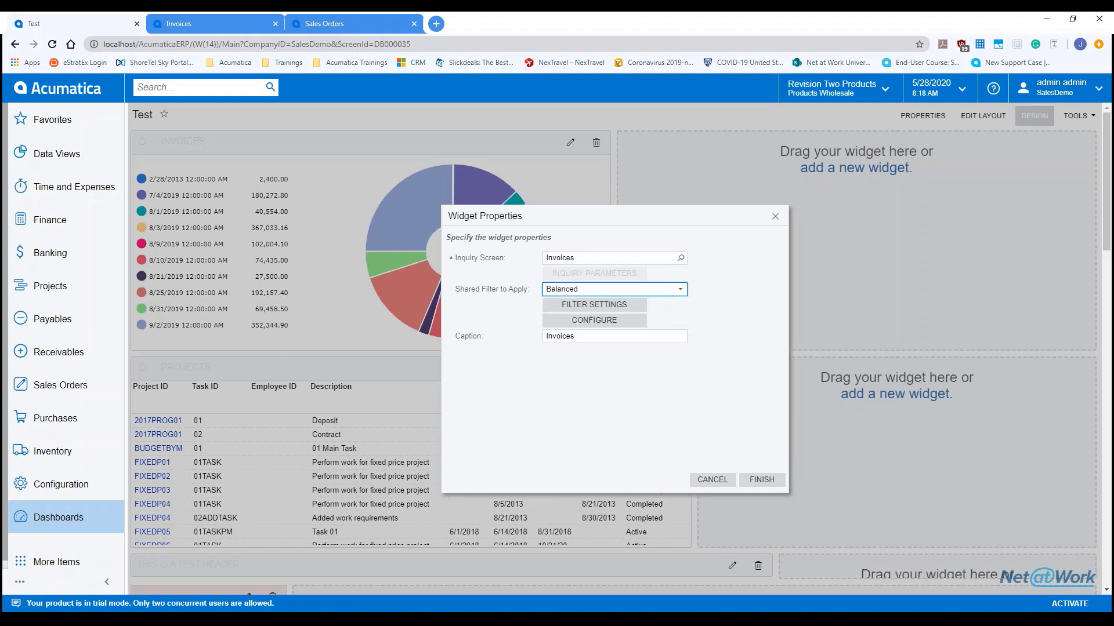
pyautogui.click(584, 307)
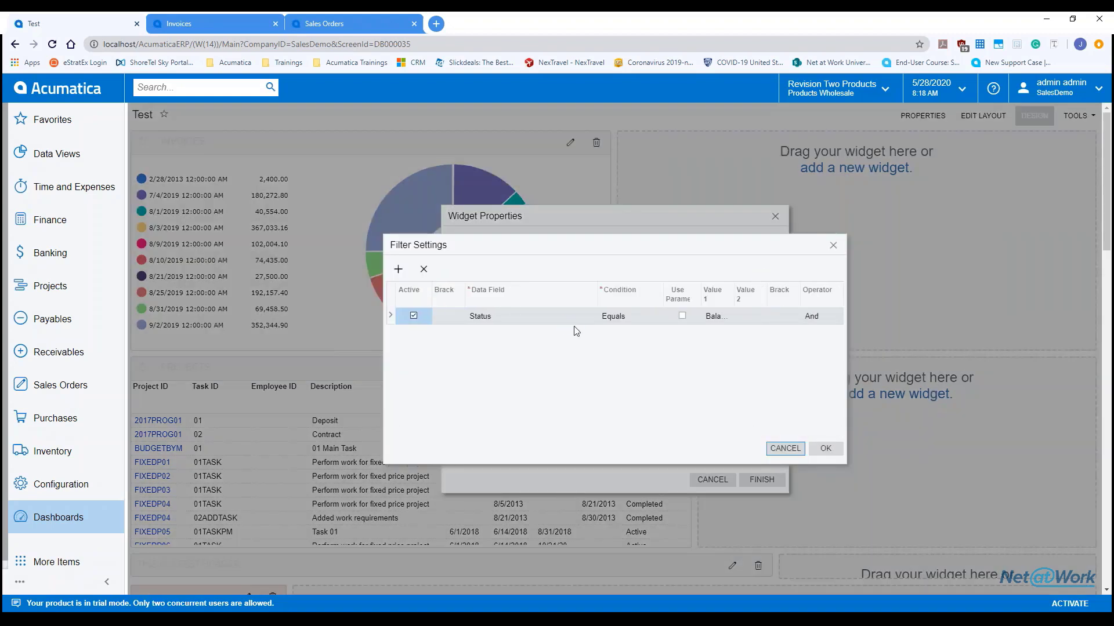
pyautogui.click(833, 246)
# Step: Keep the Doughnut chart type, set the legend position to Popup, and save the widget
pyautogui.click(625, 325)
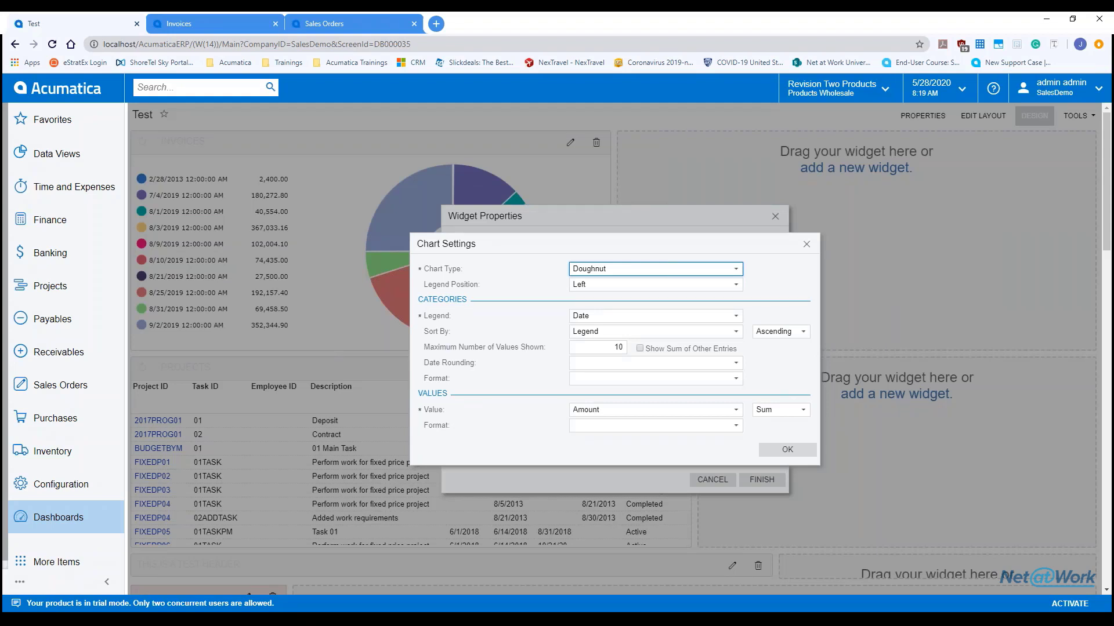
pyautogui.click(610, 273)
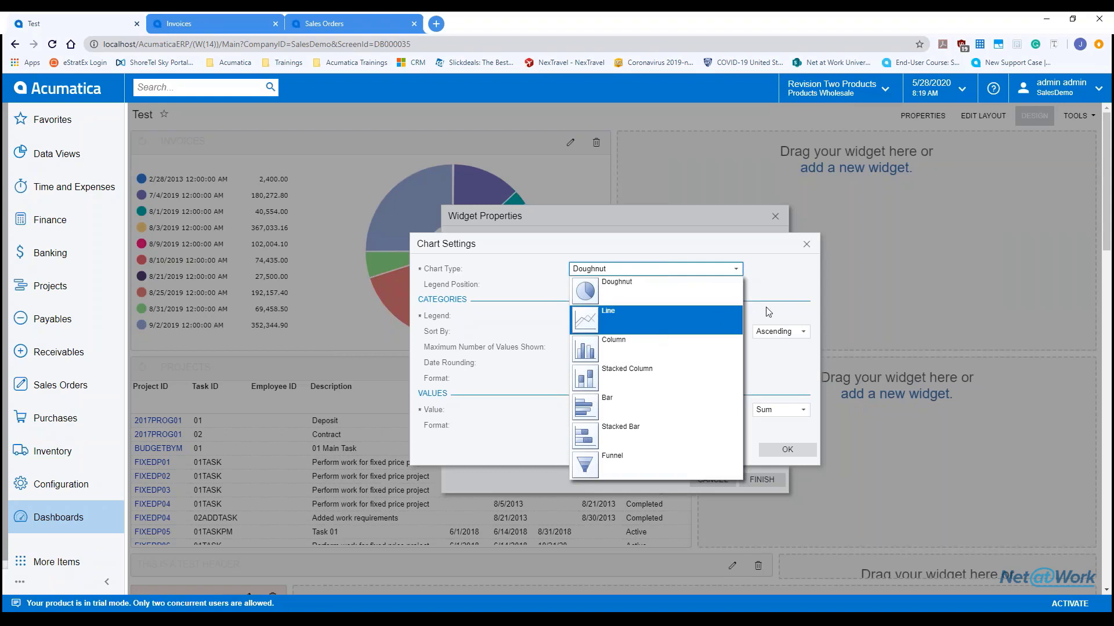
pyautogui.click(783, 284)
pyautogui.click(636, 286)
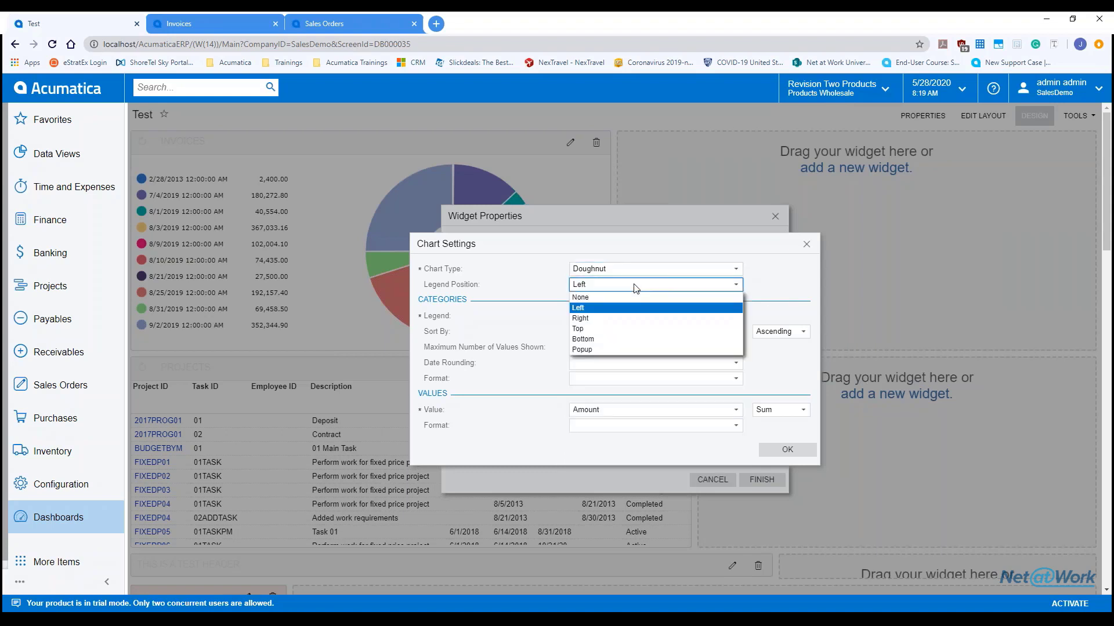
pyautogui.click(593, 349)
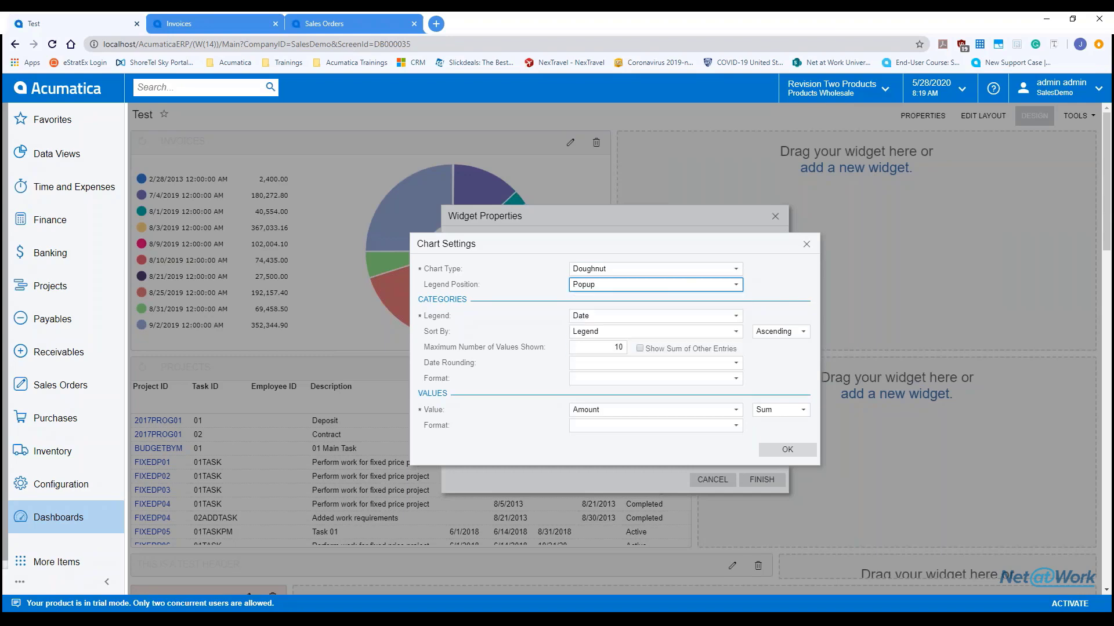
pyautogui.click(788, 451)
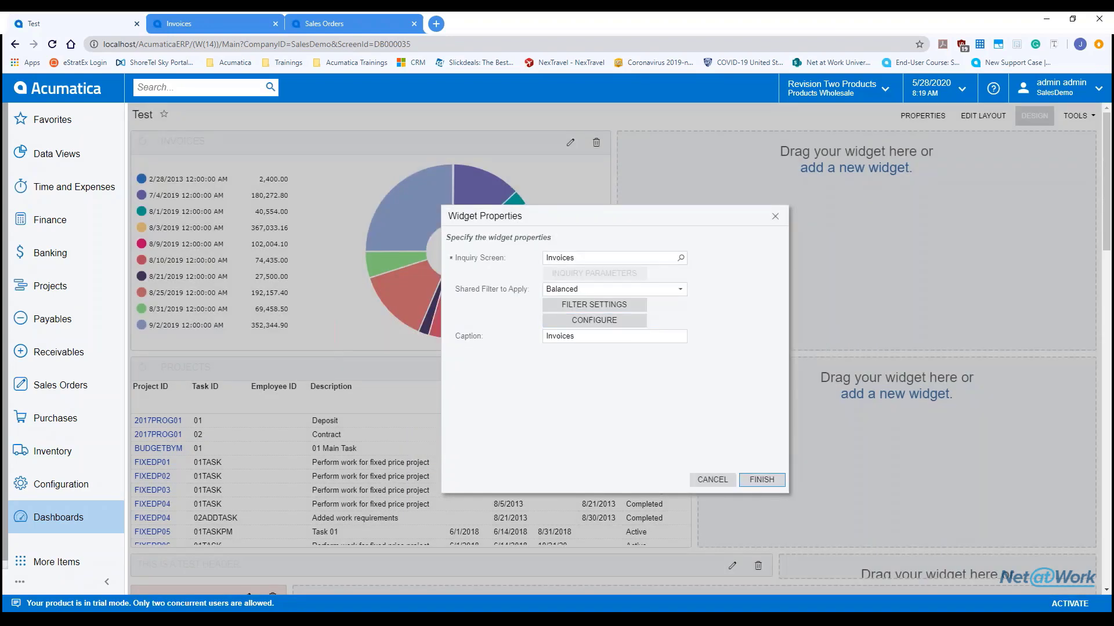
pyautogui.click(762, 479)
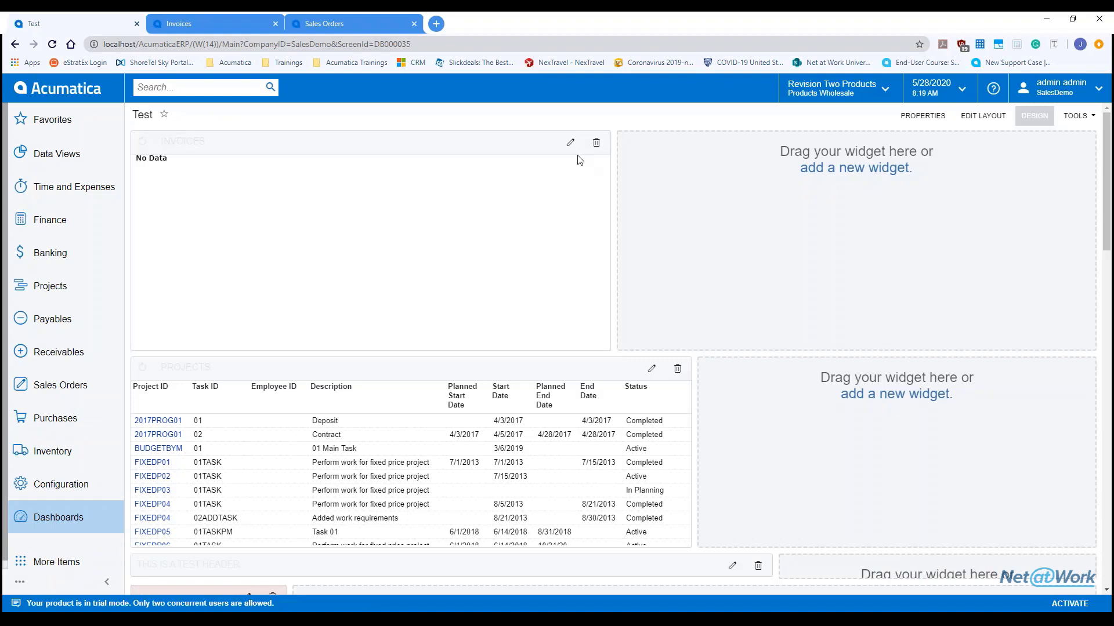
# Step: Switch the Invoices widget back to Open Invoices with the legend on the Left, and save
pyautogui.click(570, 142)
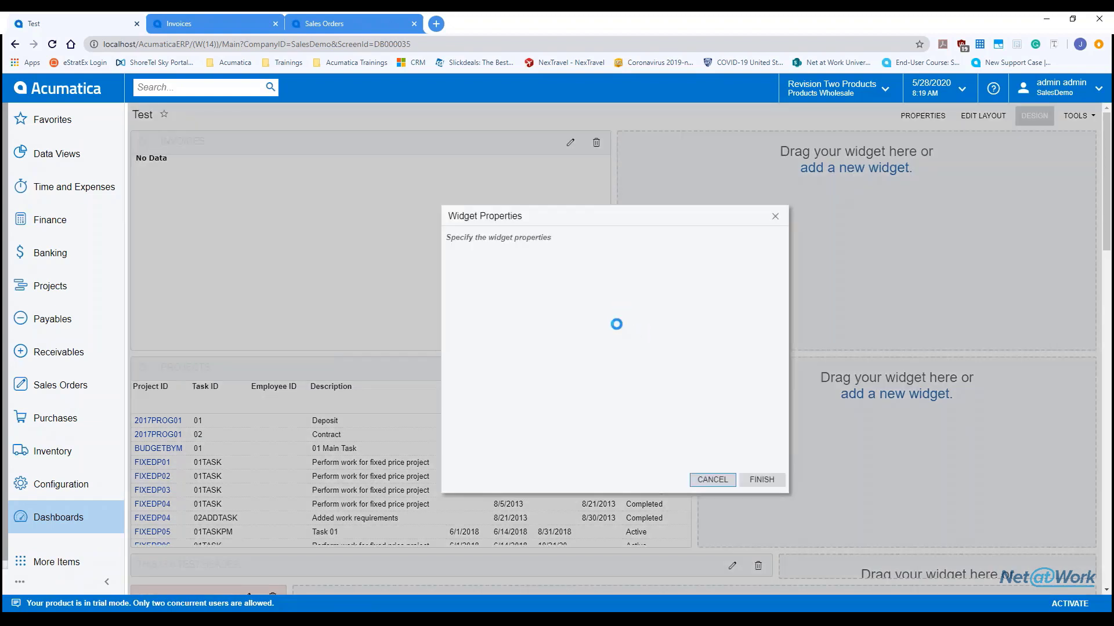
pyautogui.click(584, 313)
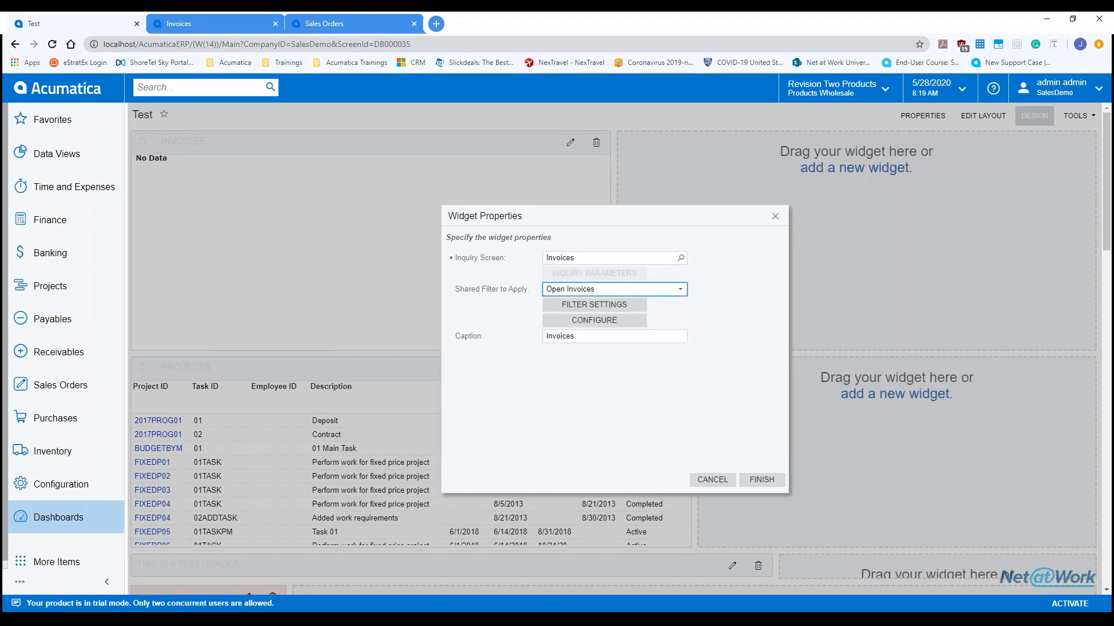
pyautogui.click(588, 320)
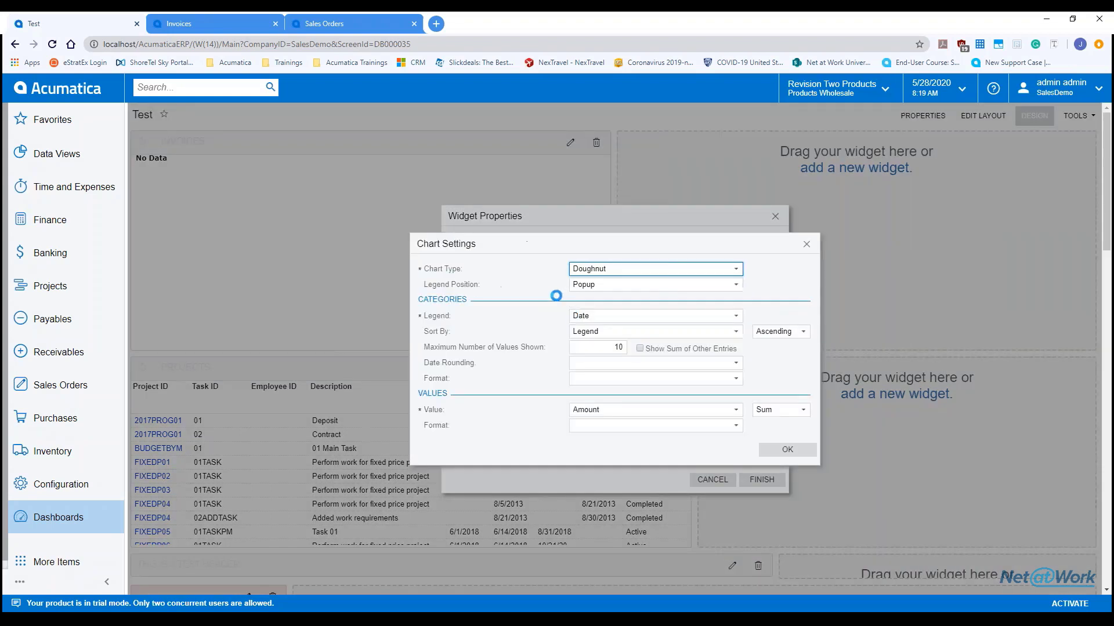
pyautogui.click(602, 286)
pyautogui.press('Up')
pyautogui.press('Up')
pyautogui.press('Up')
pyautogui.press('Up')
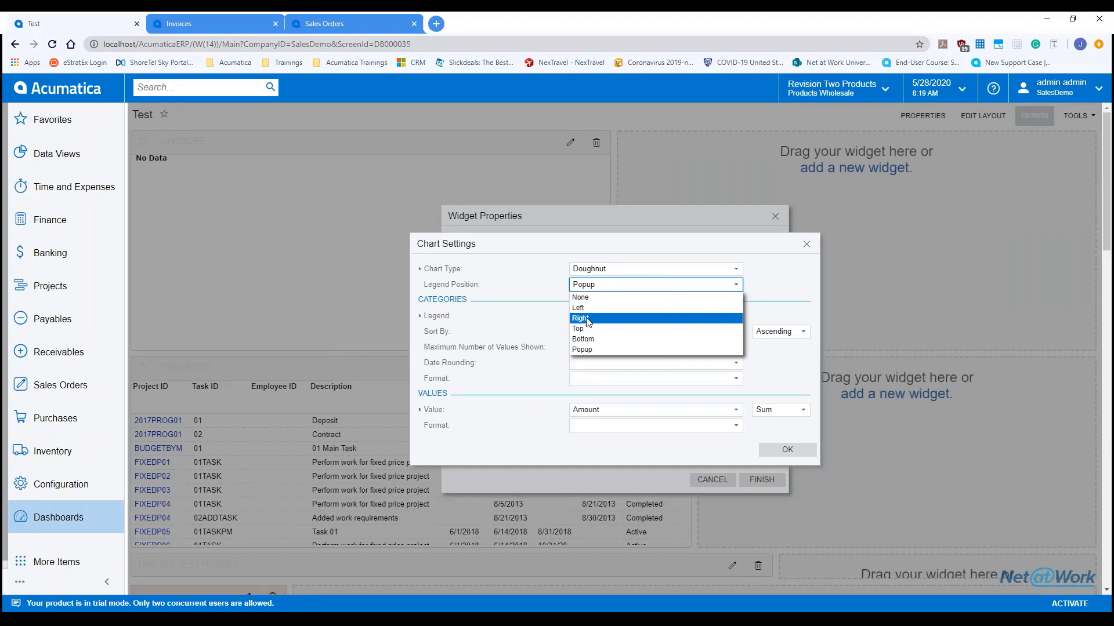
pyautogui.click(583, 308)
pyautogui.click(787, 451)
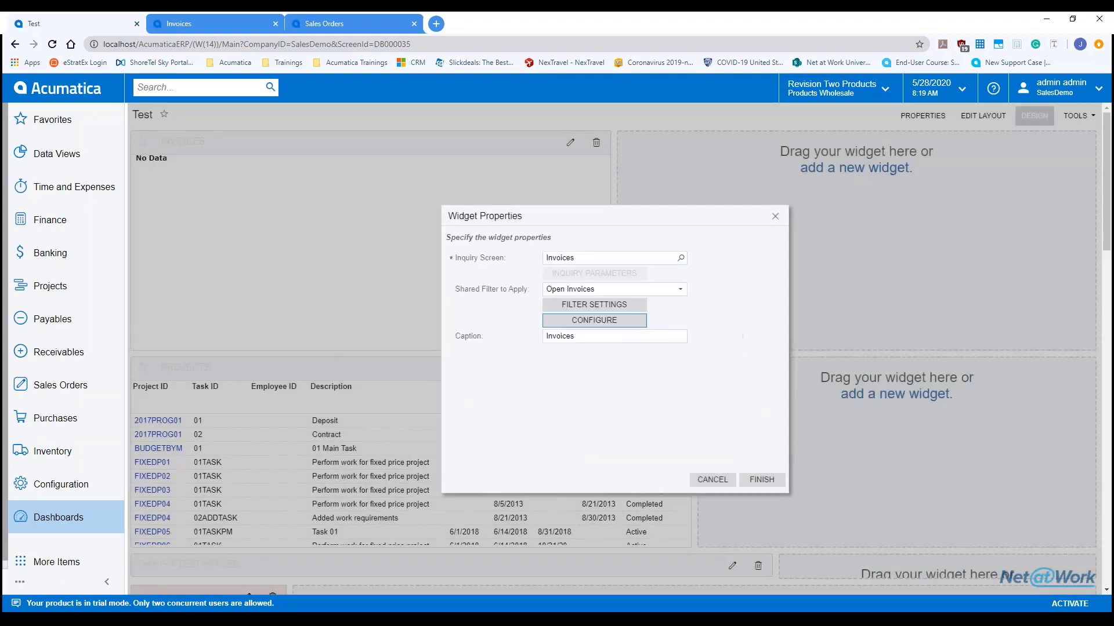
pyautogui.click(761, 480)
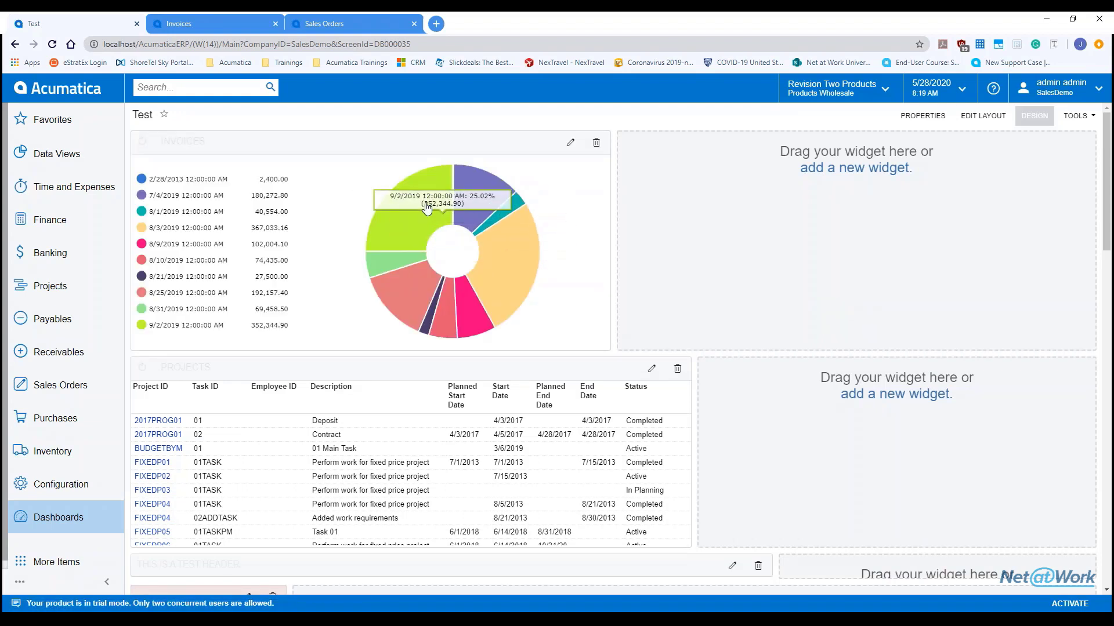
pyautogui.moveTo(478, 197)
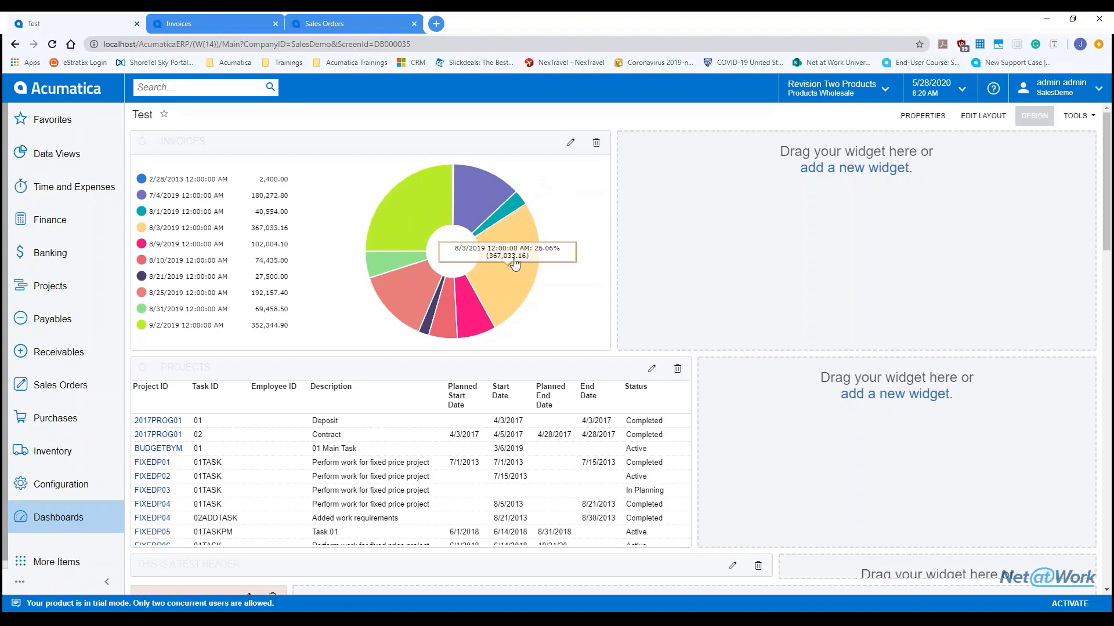
pyautogui.moveTo(457, 330)
pyautogui.moveTo(417, 315)
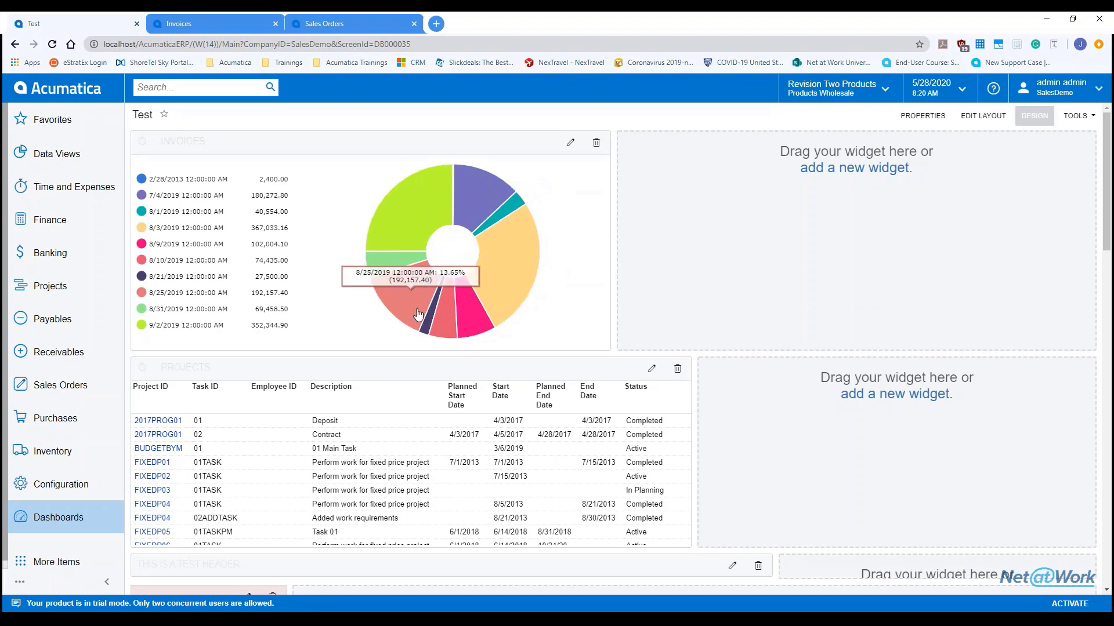
# Step: Inspect the Invoices chart's legend field, chart type and 'Invoices' caption, then close the settings unchanged
pyautogui.click(570, 142)
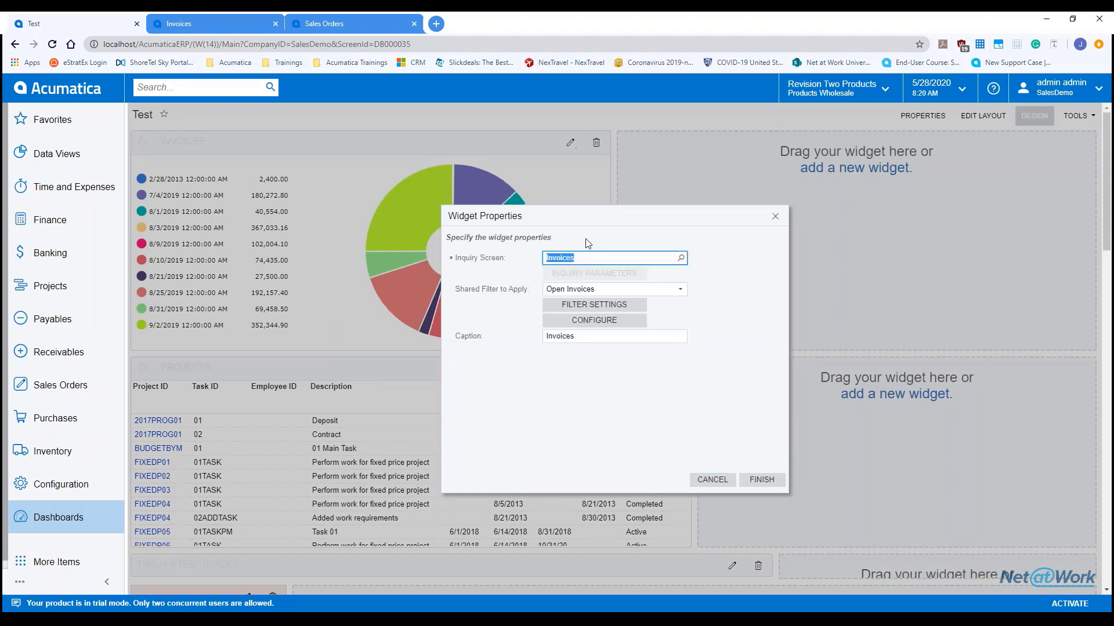
pyautogui.click(600, 319)
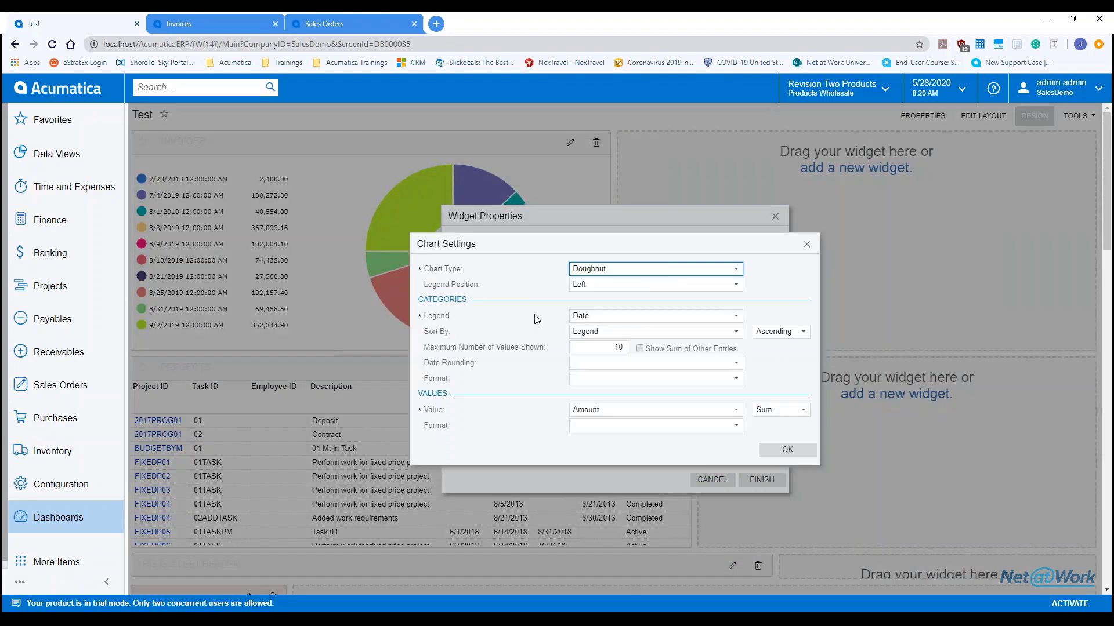
pyautogui.click(601, 316)
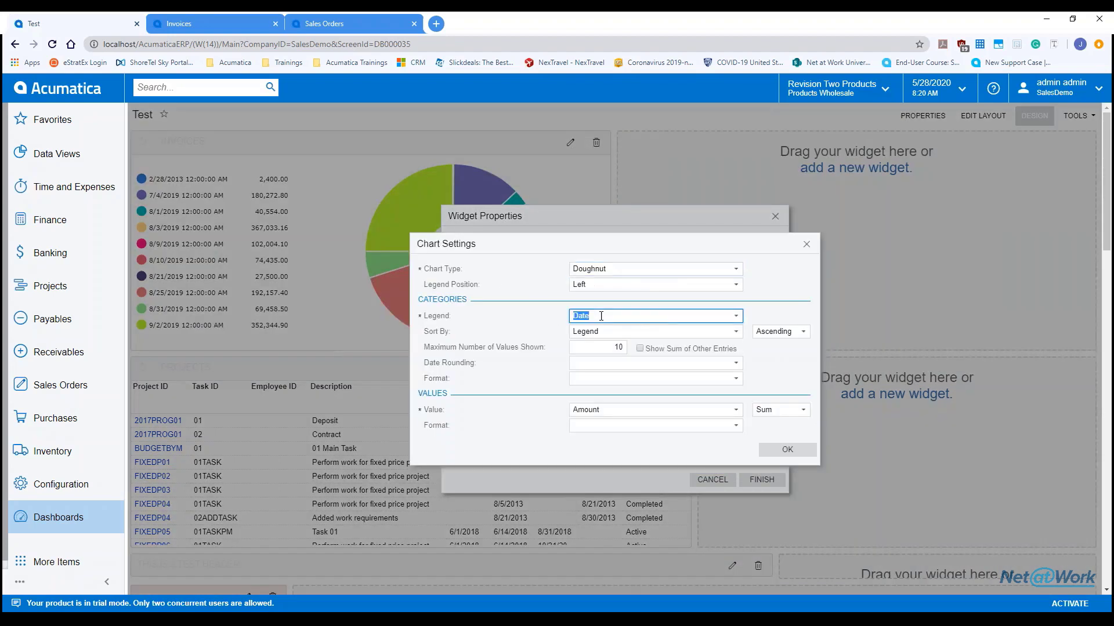
pyautogui.click(736, 316)
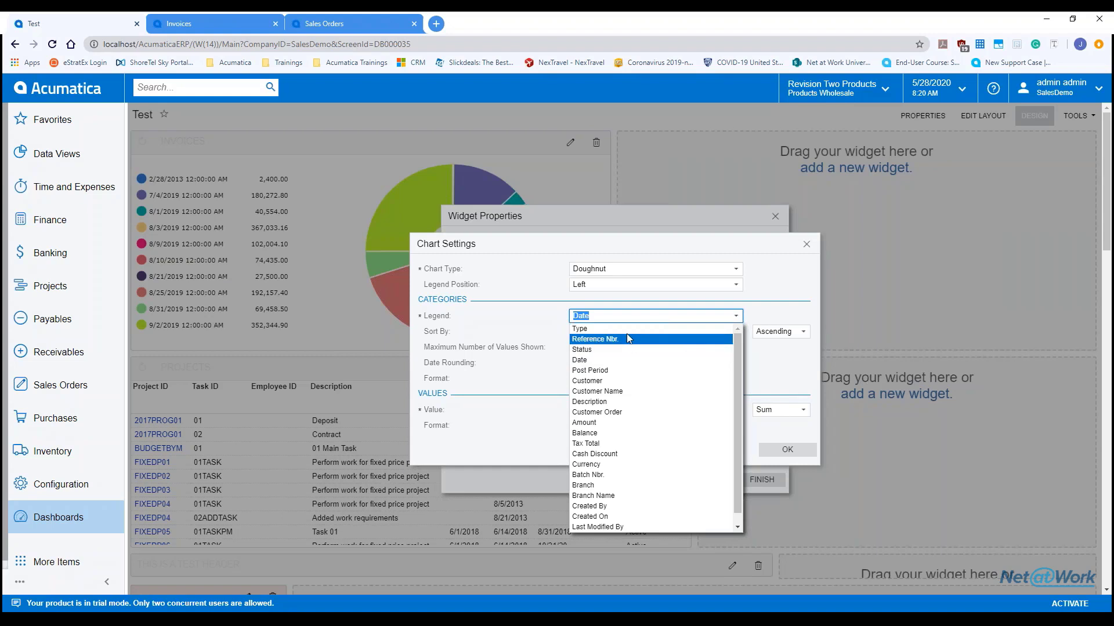
pyautogui.click(736, 269)
pyautogui.click(676, 315)
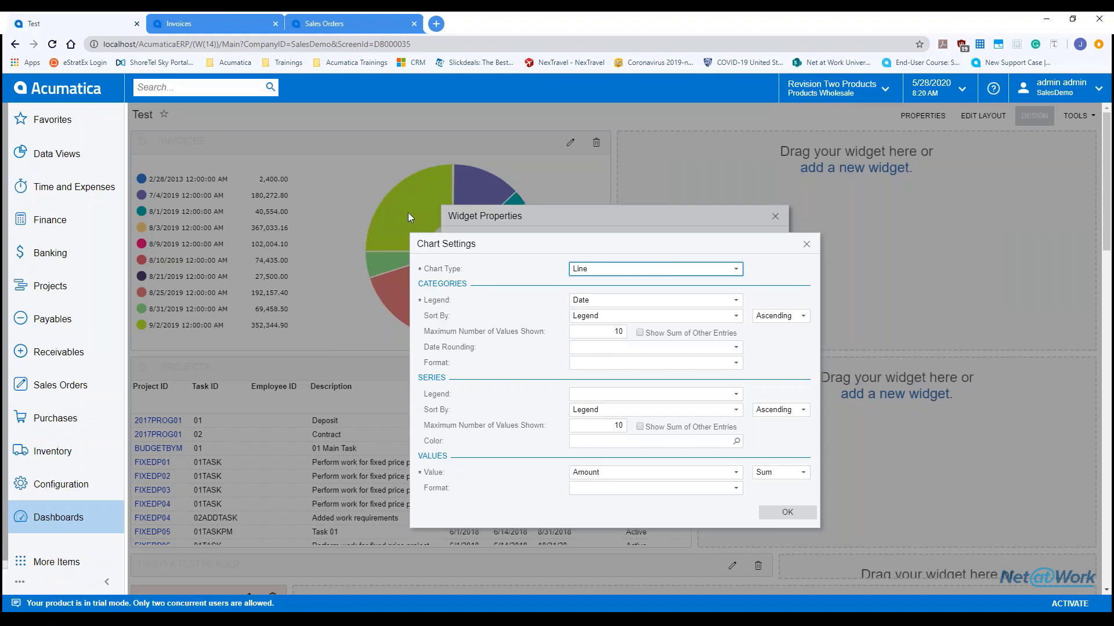
pyautogui.click(806, 244)
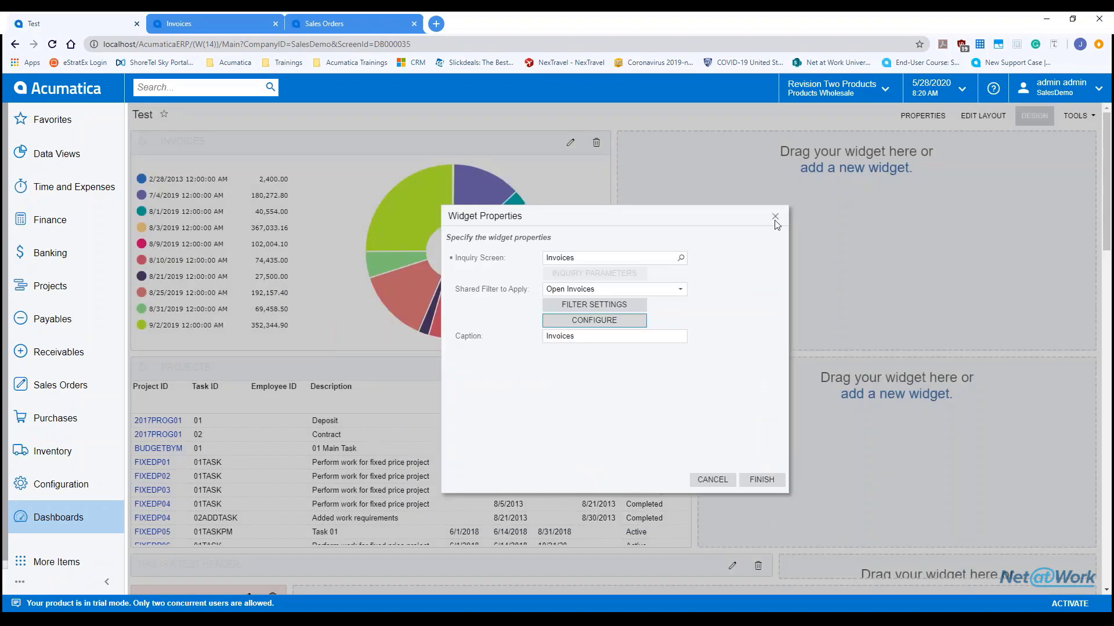
pyautogui.click(588, 335)
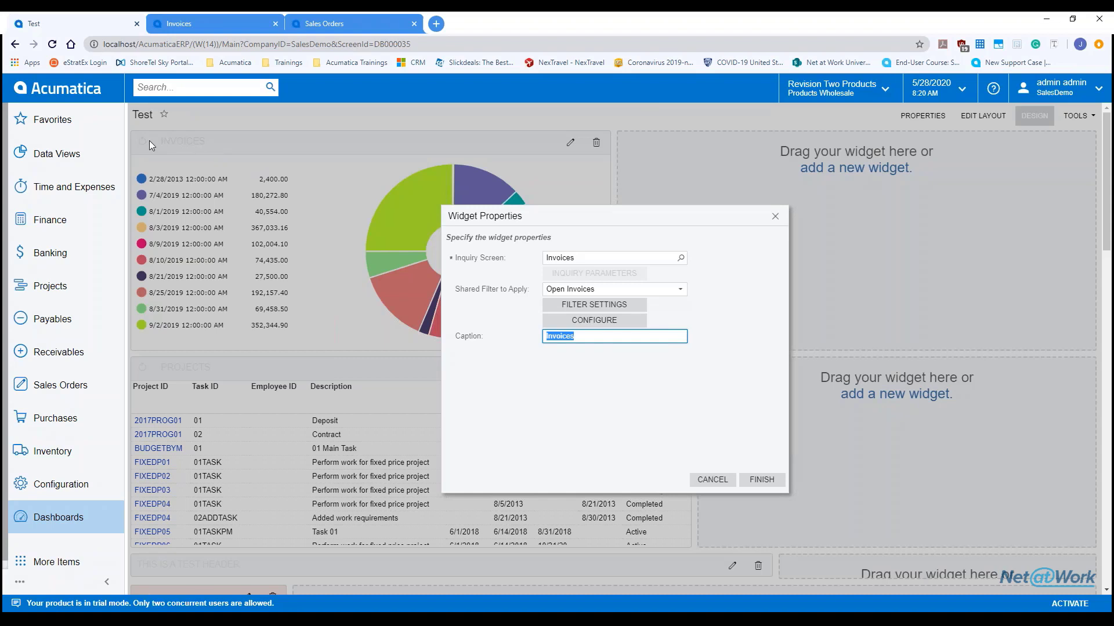
pyautogui.click(776, 217)
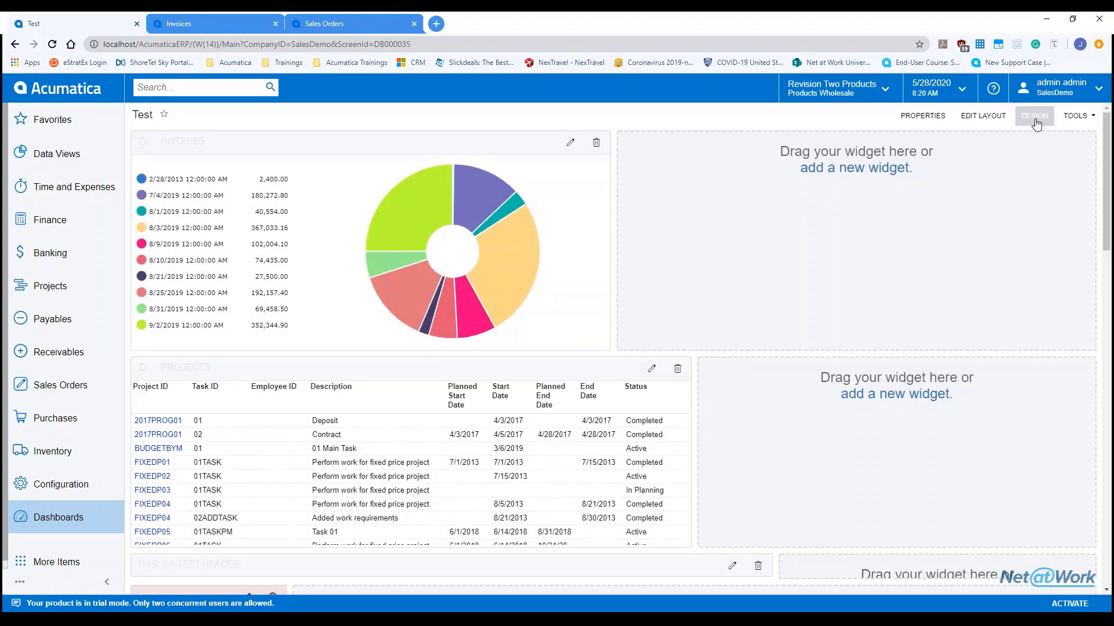
# Step: Start a new Data Table widget in an empty slot, then cancel it
pyautogui.scroll(-2, 878, 297)
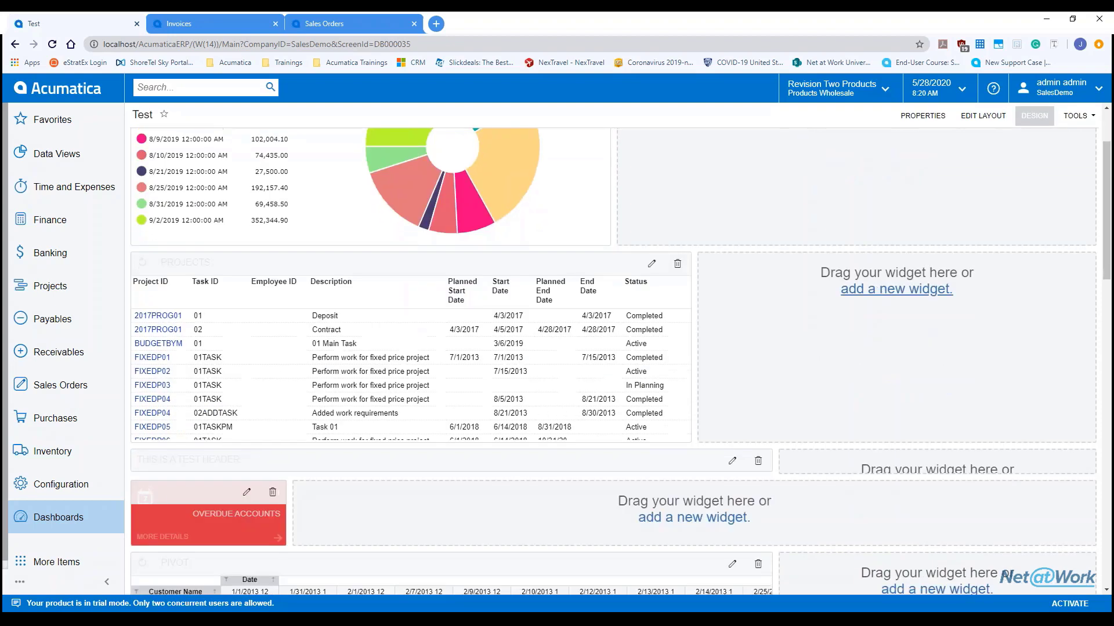
pyautogui.click(855, 290)
pyautogui.click(555, 289)
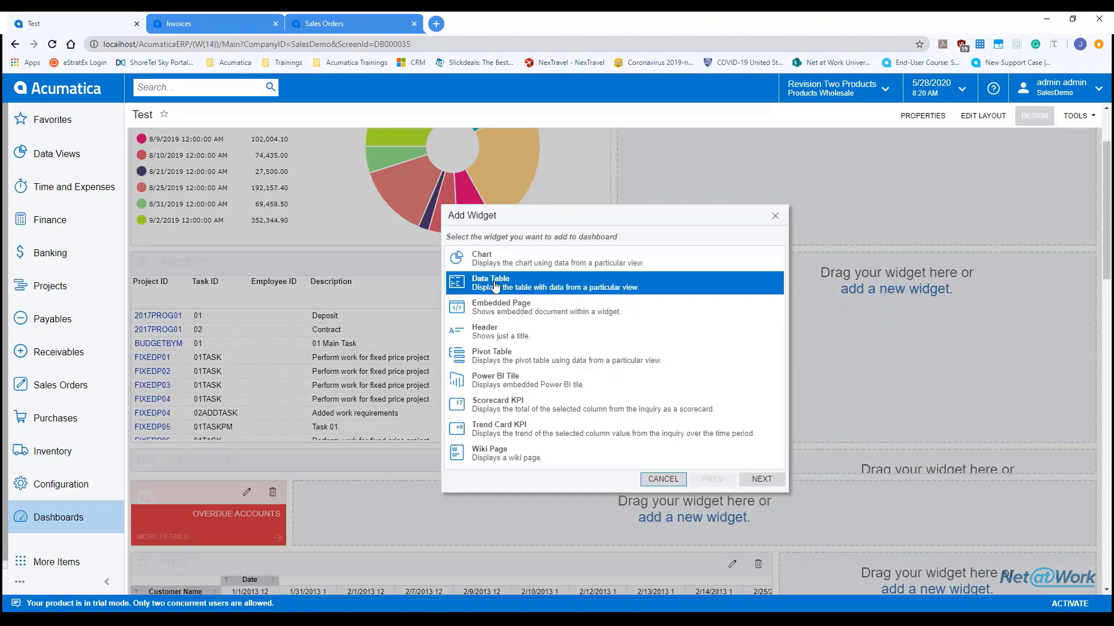
pyautogui.click(762, 480)
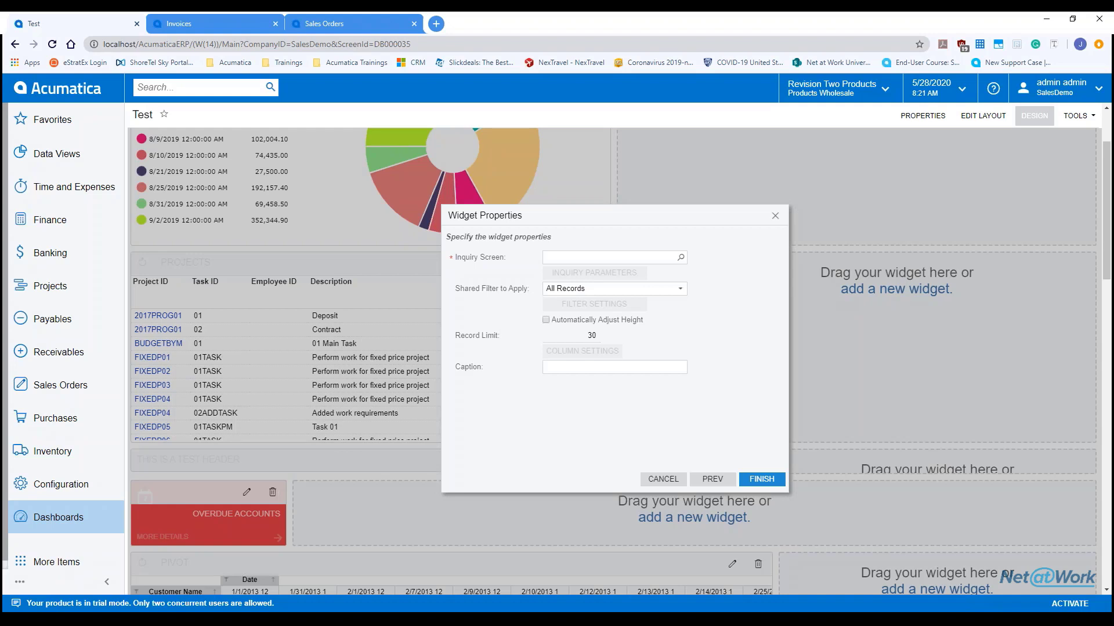
pyautogui.click(774, 217)
# Step: Review the Projects table's All Records filter and column settings, then exit design mode
pyautogui.click(651, 261)
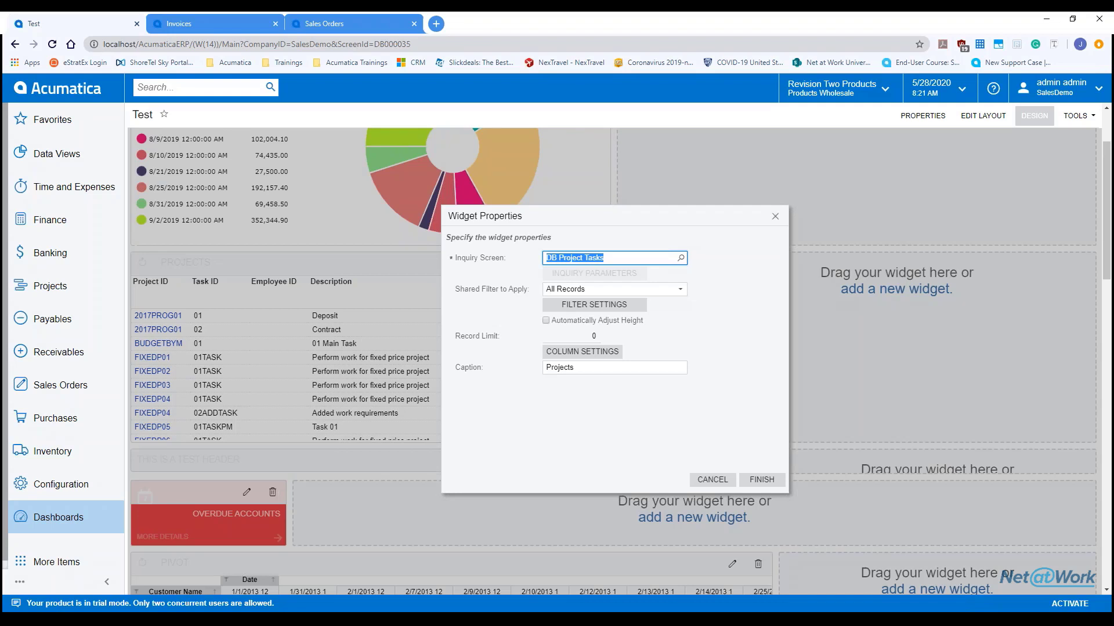
pyautogui.click(645, 289)
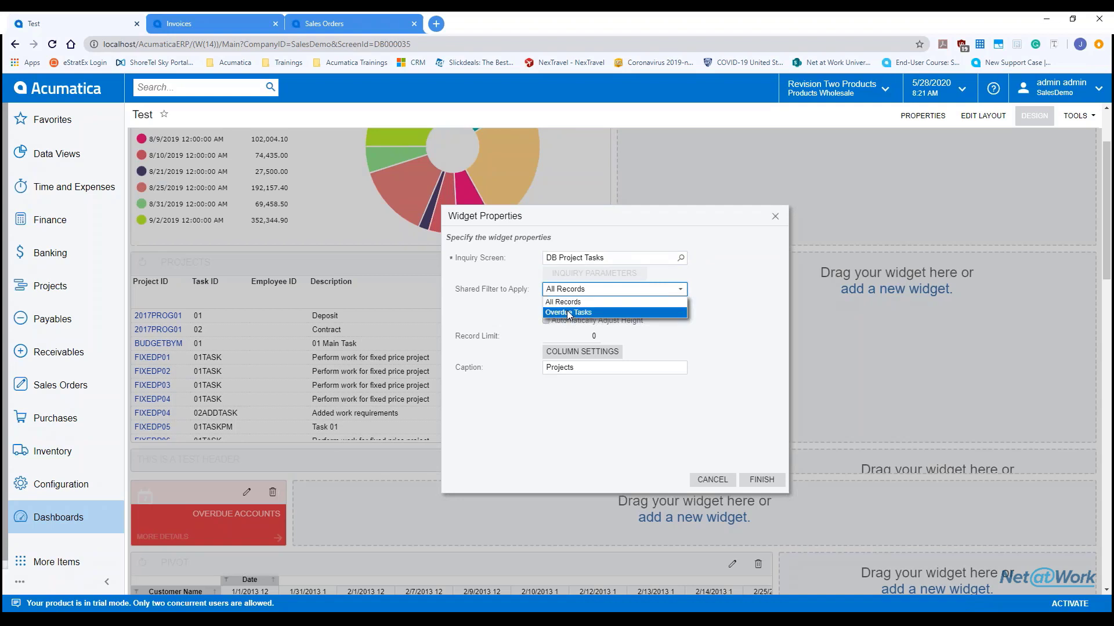
pyautogui.click(729, 310)
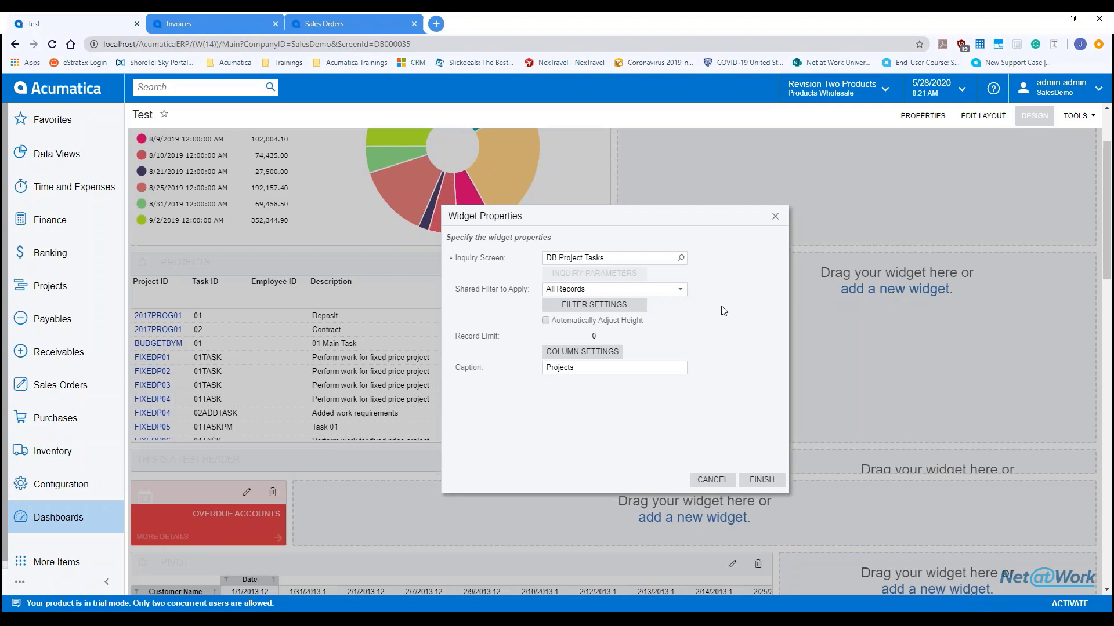
pyautogui.click(613, 312)
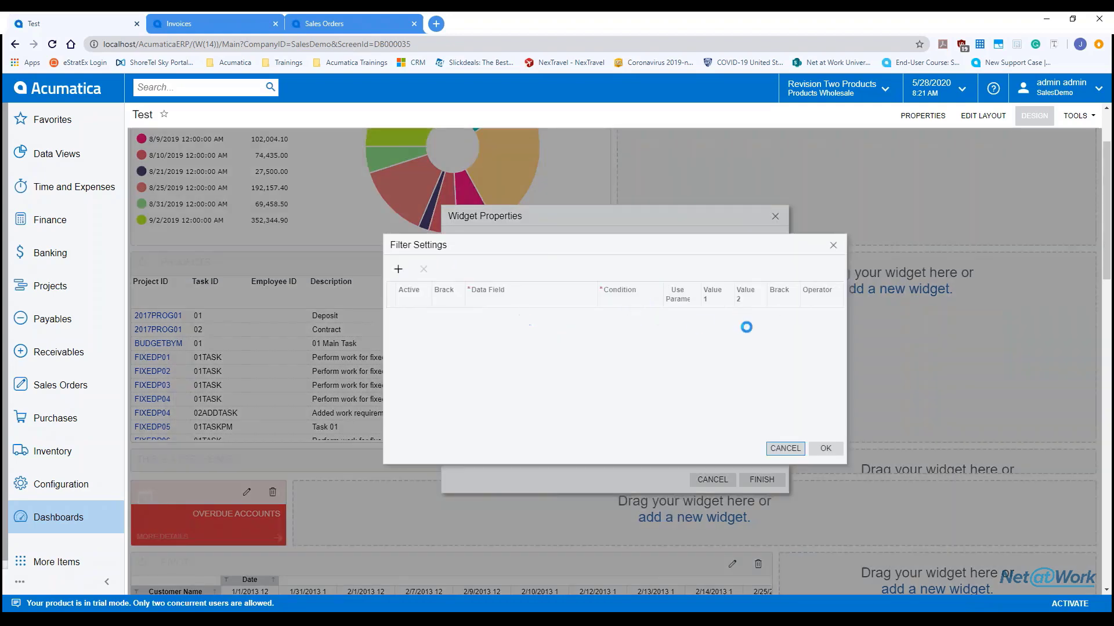
pyautogui.click(833, 245)
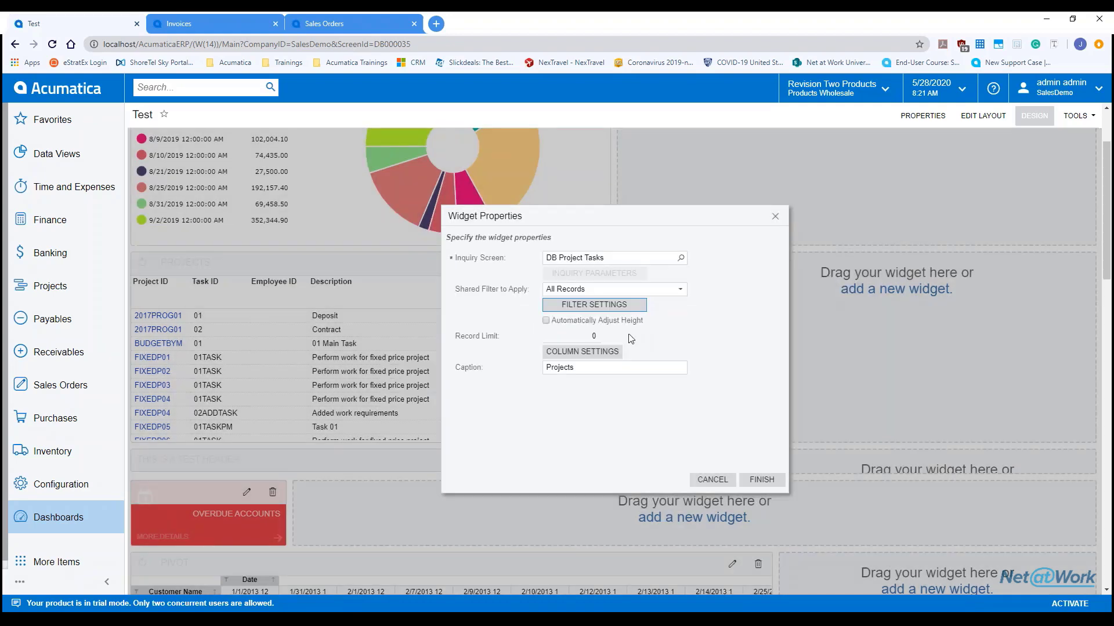
pyautogui.click(597, 355)
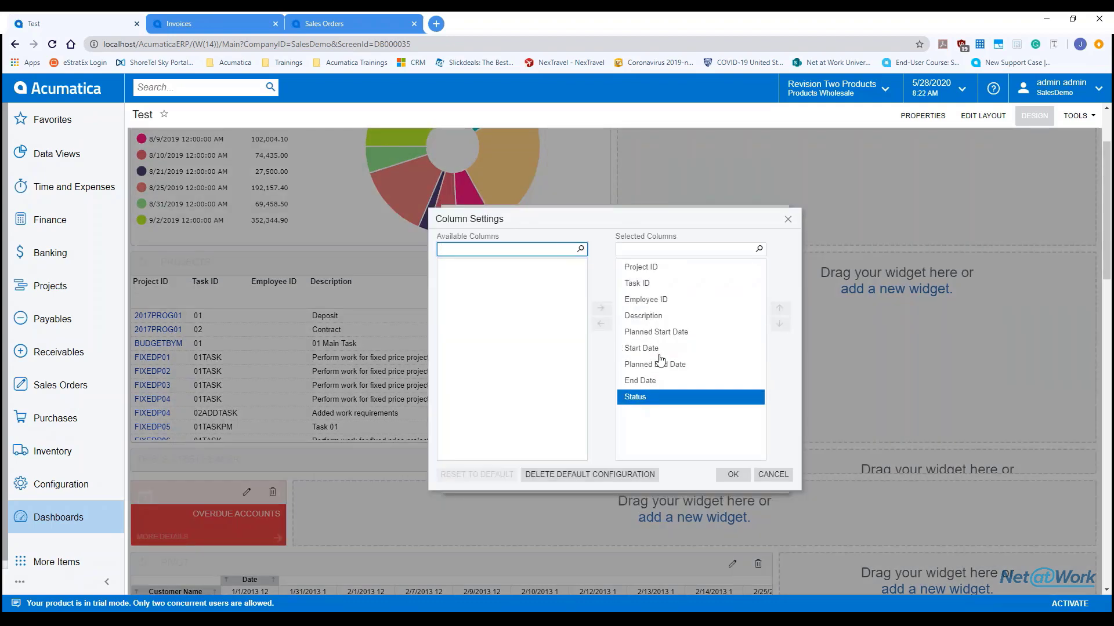
pyautogui.click(788, 219)
pyautogui.click(778, 219)
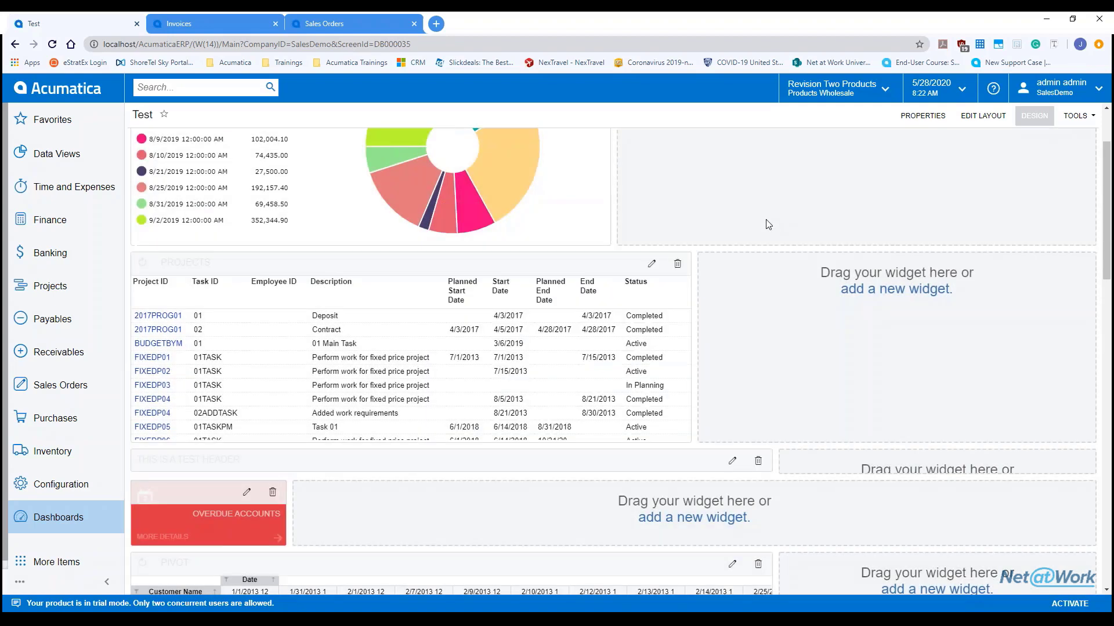
pyautogui.click(1042, 119)
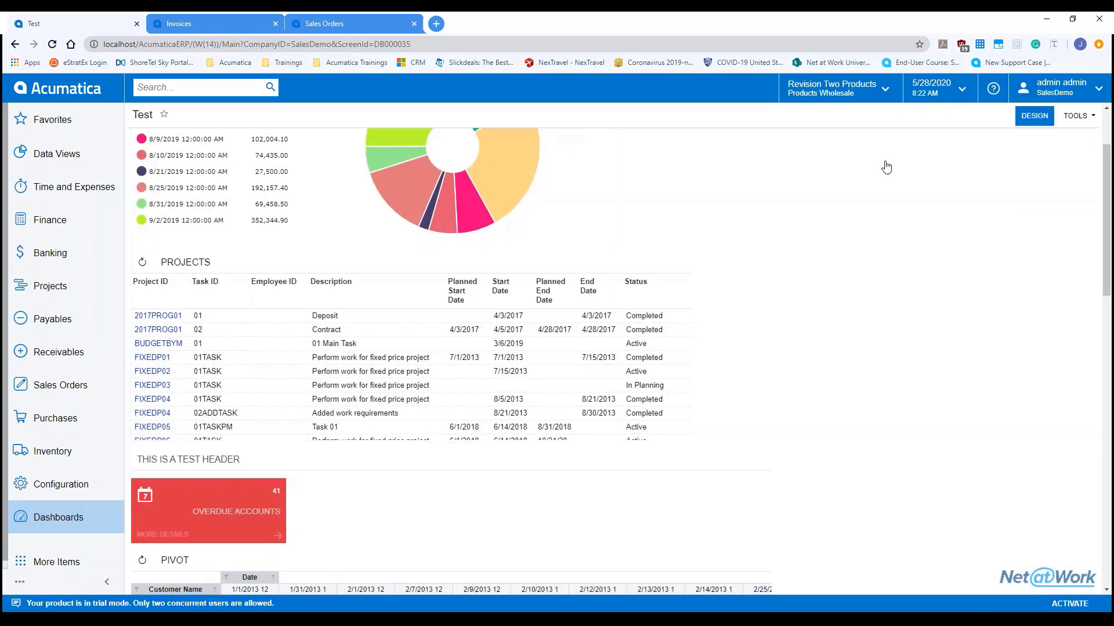
# Step: Open the Projects widget's DB Project Tasks inquiry in a new tab, then return to the dashboard in design mode
pyautogui.click(186, 262)
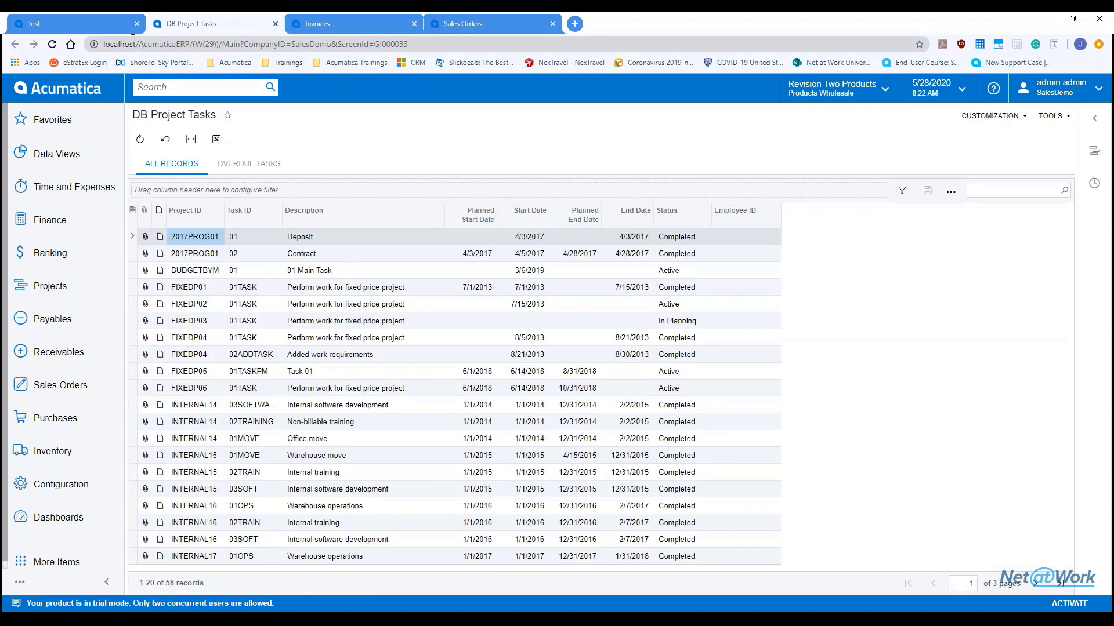
pyautogui.click(105, 23)
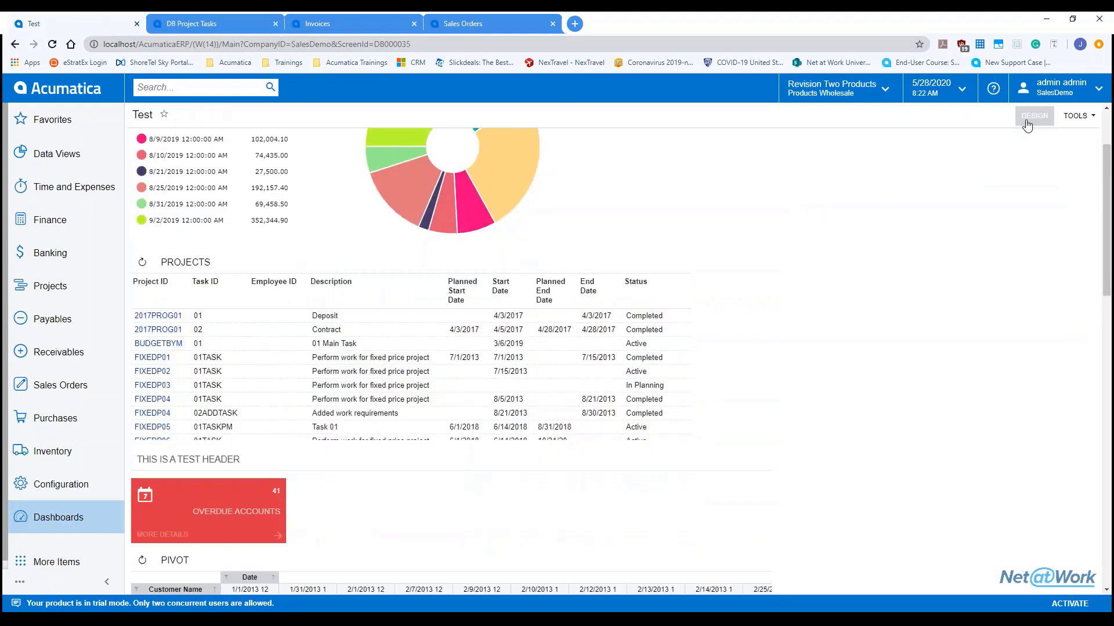
pyautogui.click(1026, 119)
# Step: Open the Projects widget's properties, check the record limit, and cancel without changes
pyautogui.click(652, 264)
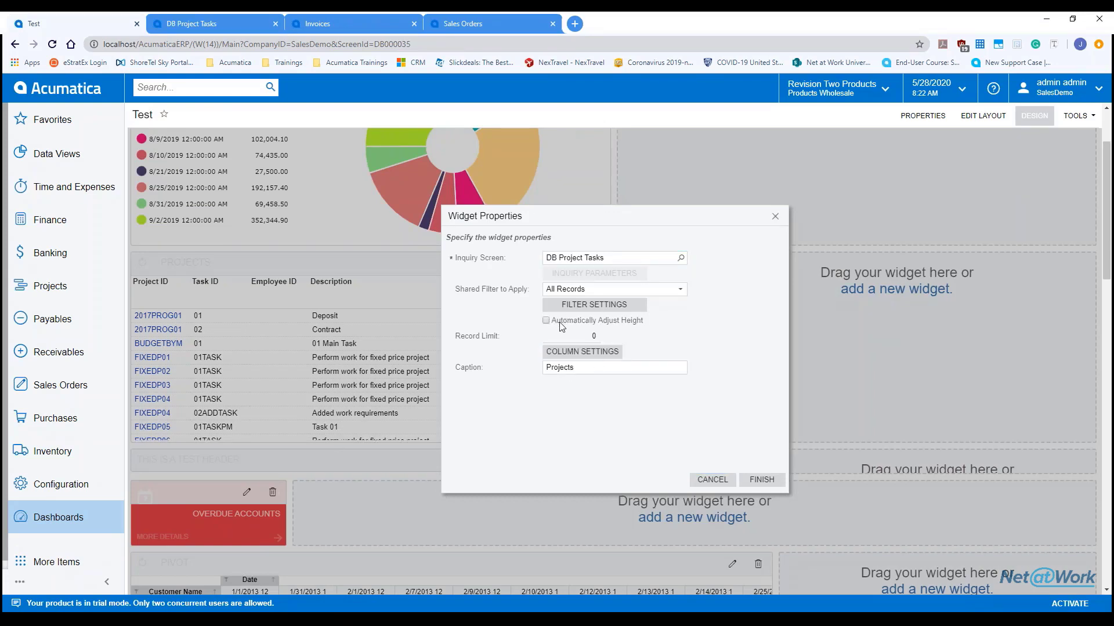
pyautogui.click(596, 336)
pyautogui.click(716, 481)
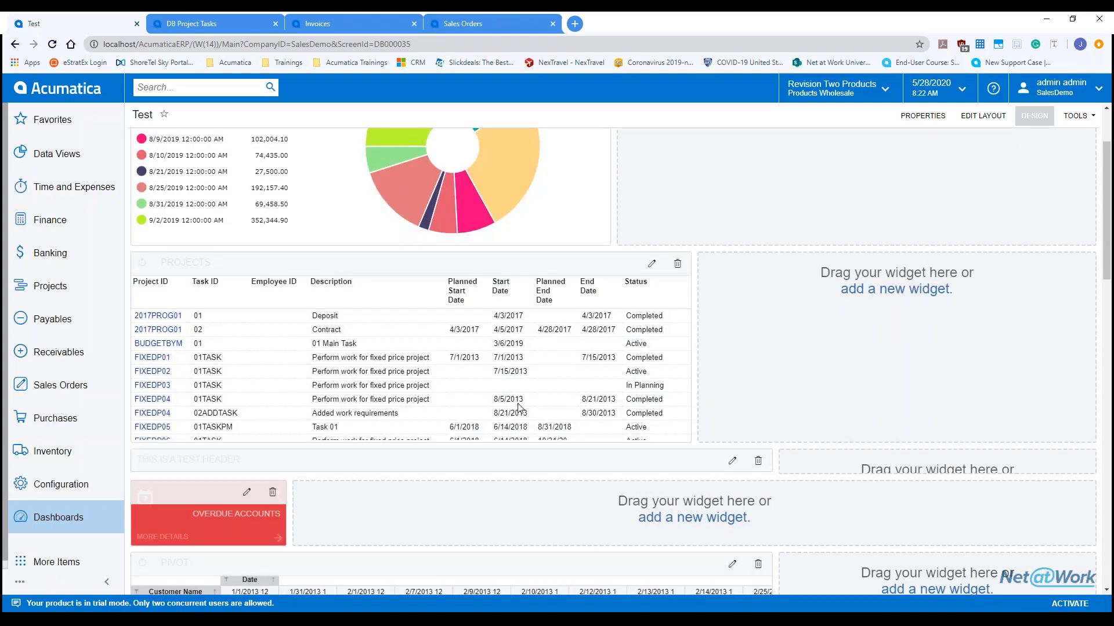
# Step: Start a Header widget in an empty slot, then cancel it
pyautogui.scroll(-1, 521, 409)
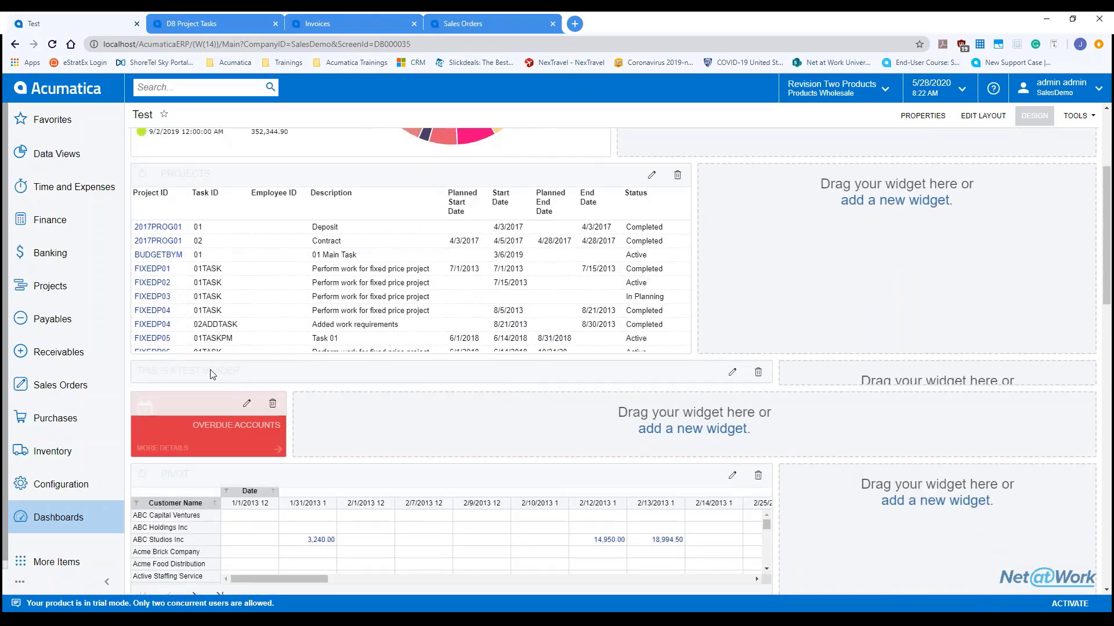
pyautogui.click(896, 200)
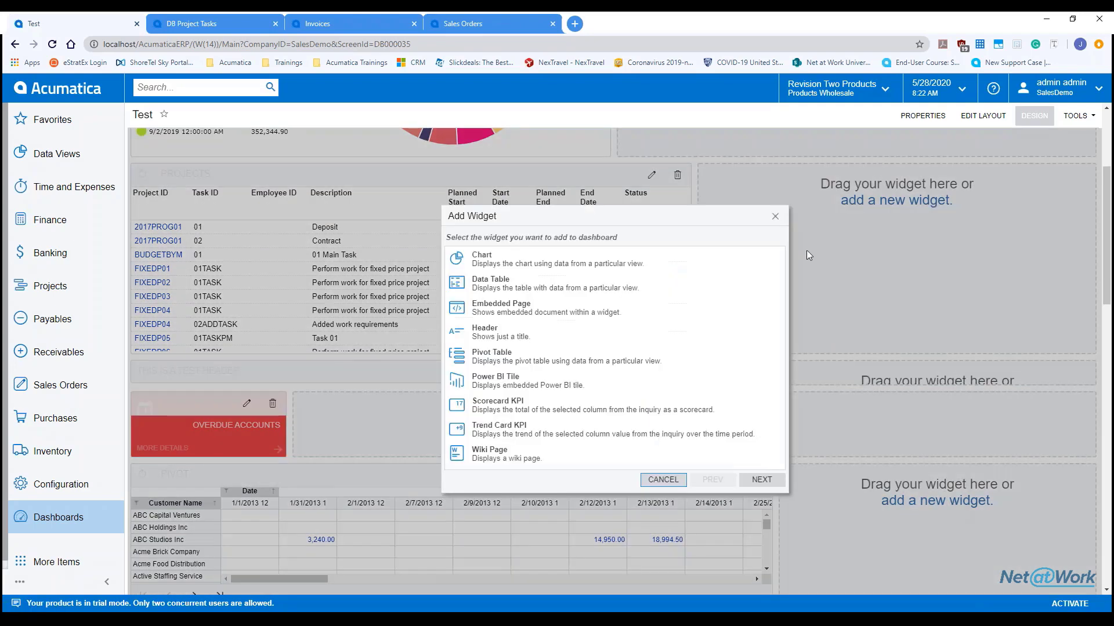
pyautogui.click(489, 346)
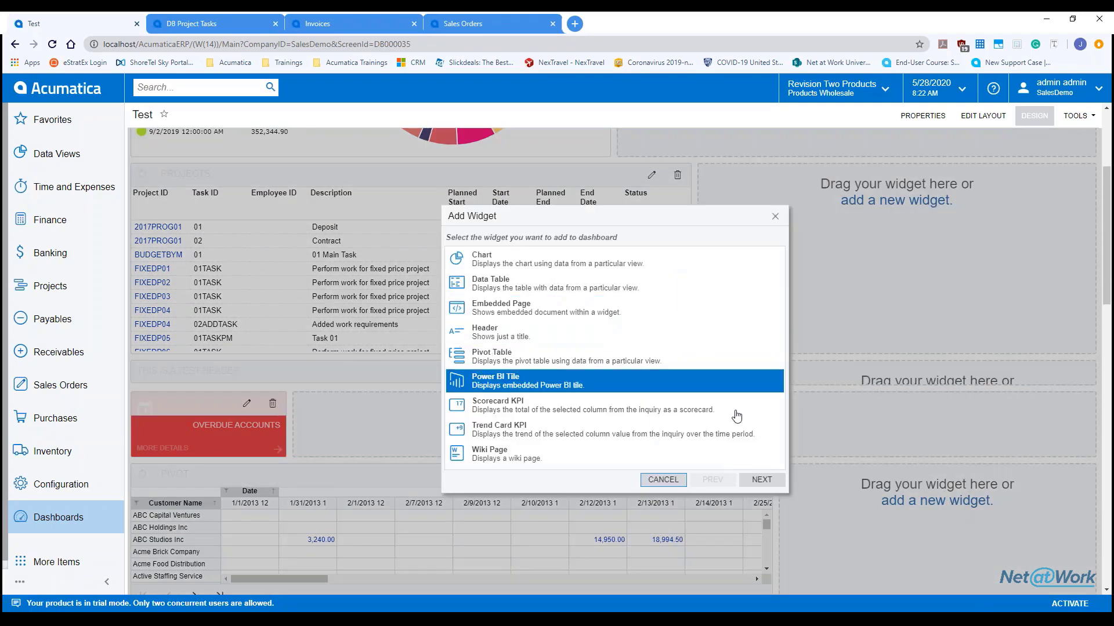
pyautogui.click(563, 339)
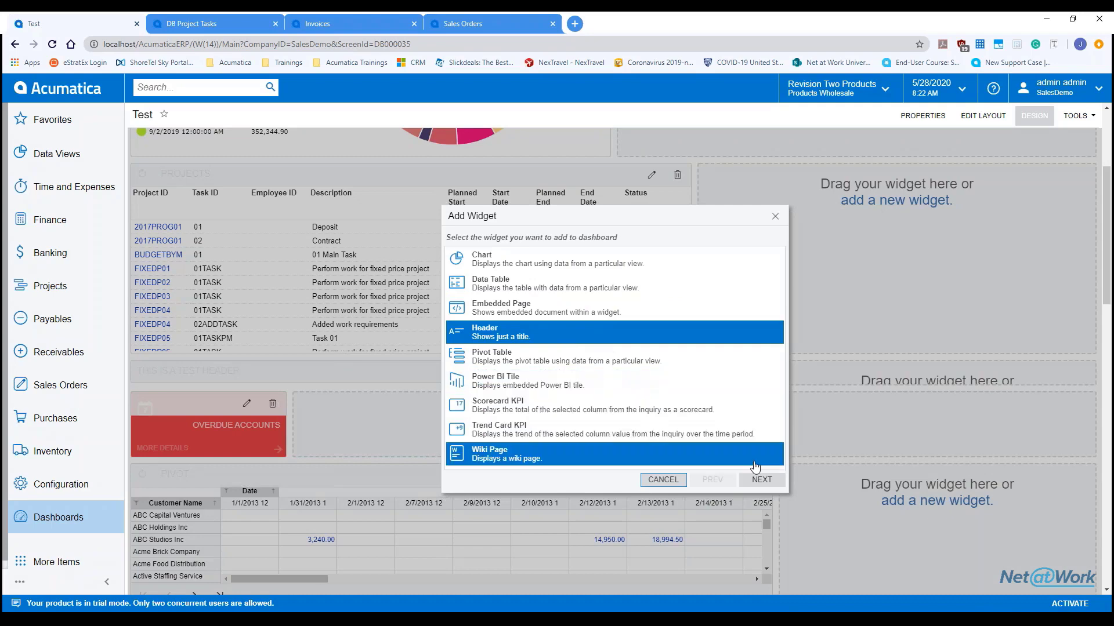
pyautogui.click(757, 481)
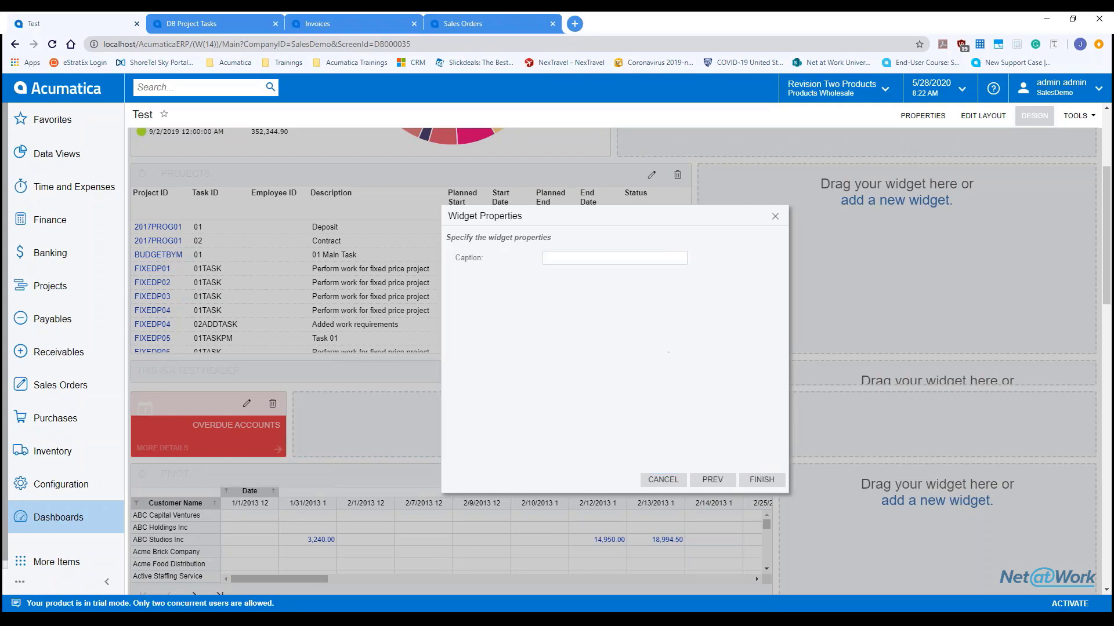
pyautogui.click(776, 218)
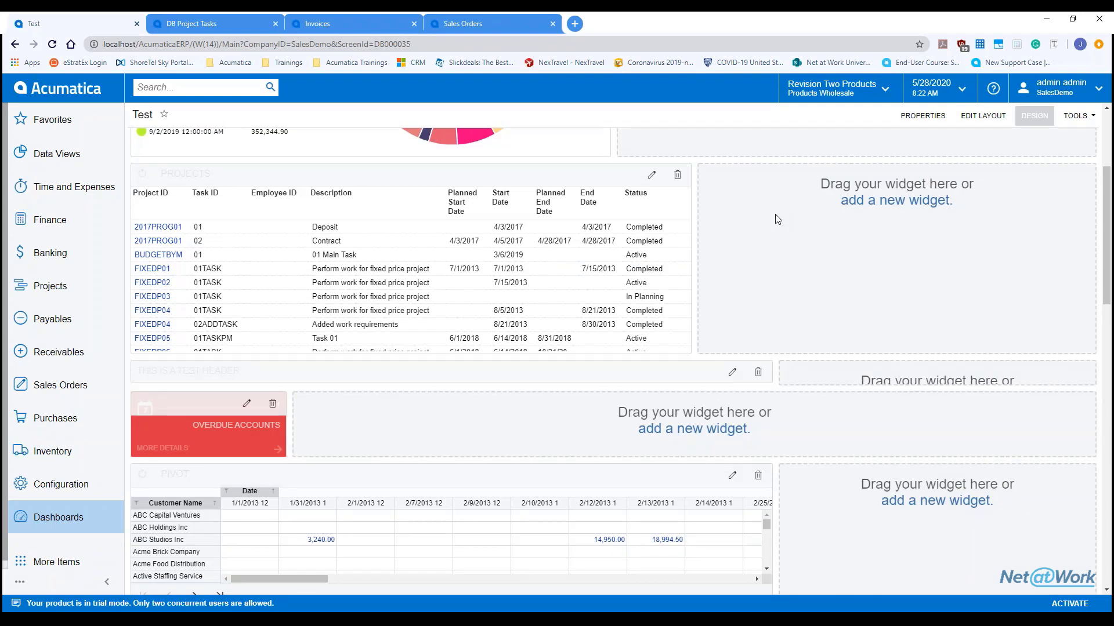
# Step: Add a widget beside the Projects table, browsing the widget types before picking Embedded Page
pyautogui.click(876, 201)
pyautogui.click(600, 307)
pyautogui.click(534, 337)
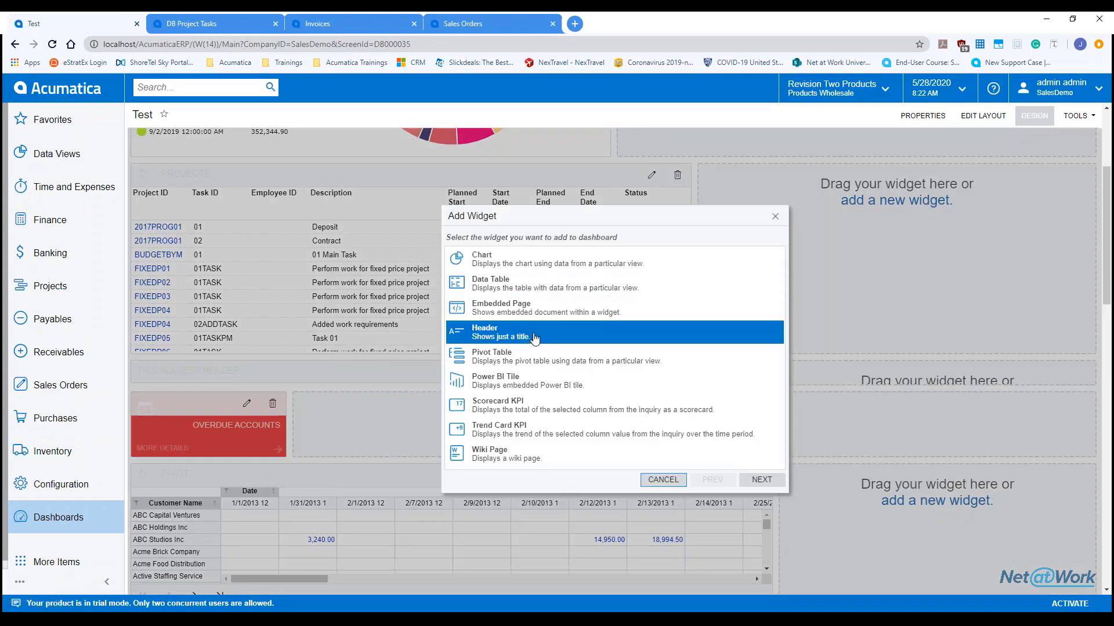
pyautogui.click(520, 409)
pyautogui.click(519, 455)
pyautogui.click(513, 383)
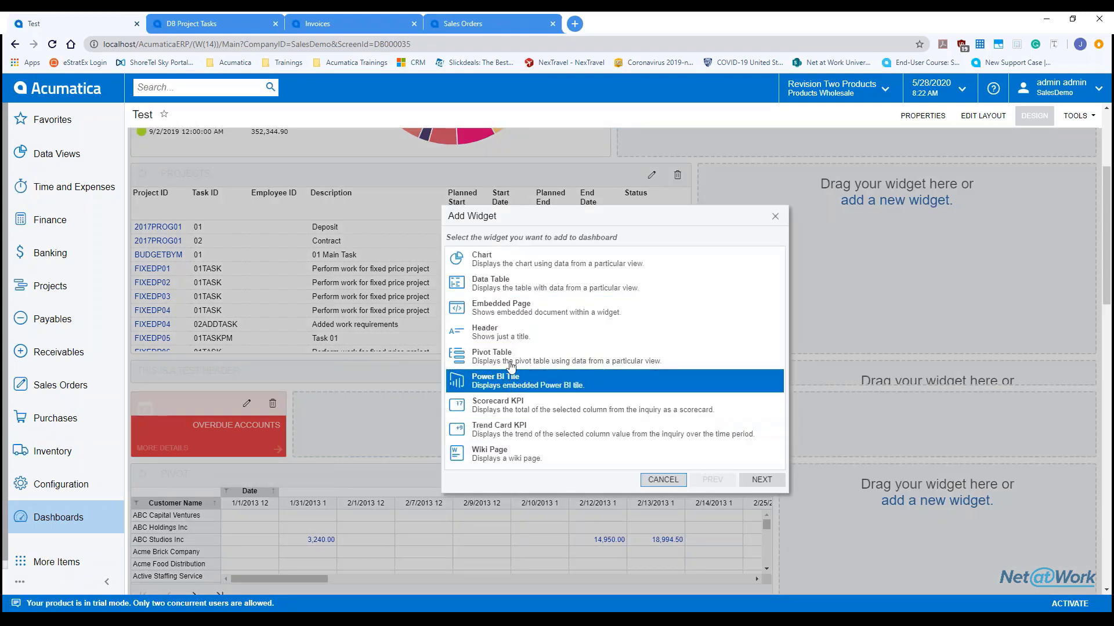
pyautogui.click(510, 366)
pyautogui.click(527, 432)
pyautogui.click(522, 409)
pyautogui.click(513, 383)
pyautogui.click(509, 351)
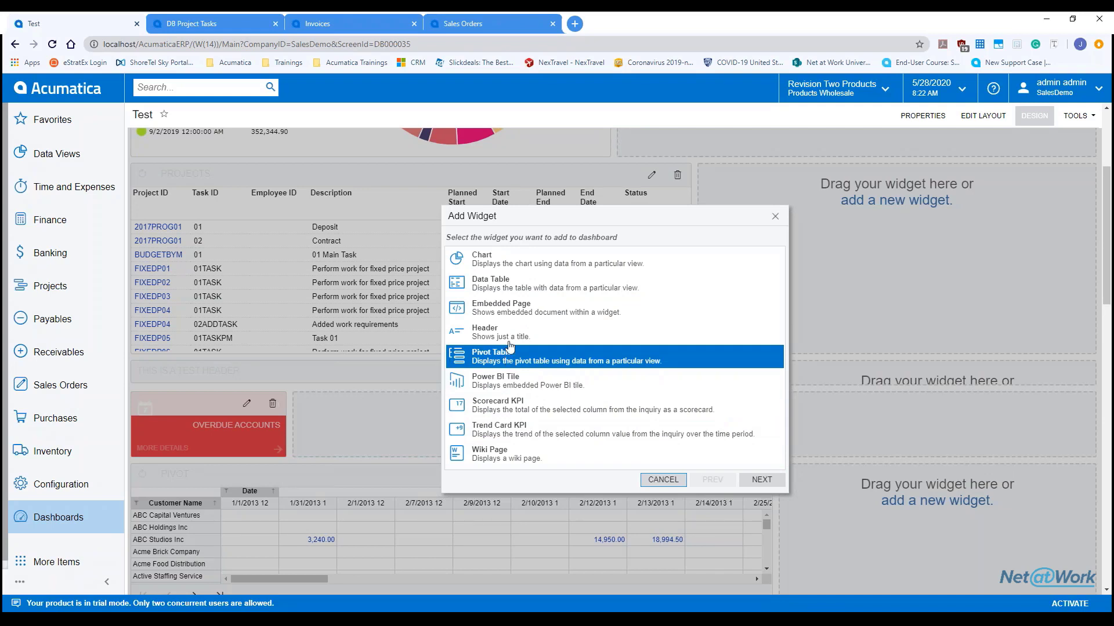
pyautogui.click(508, 313)
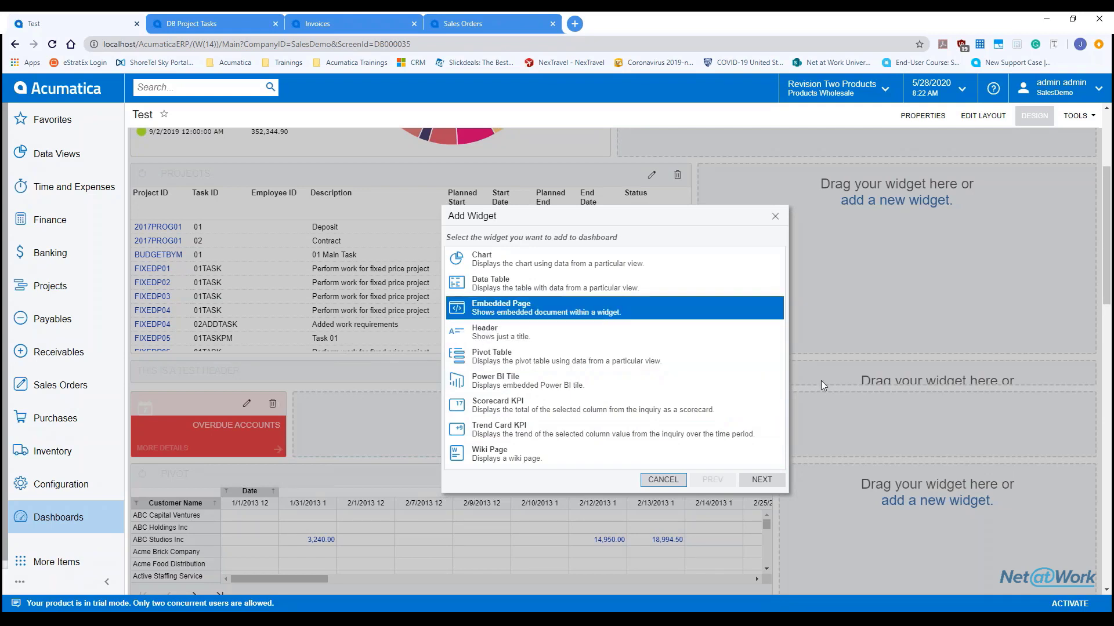
# Step: Enter 'source' as the embedded page's Source and finish the widget
pyautogui.click(762, 481)
pyautogui.click(590, 259)
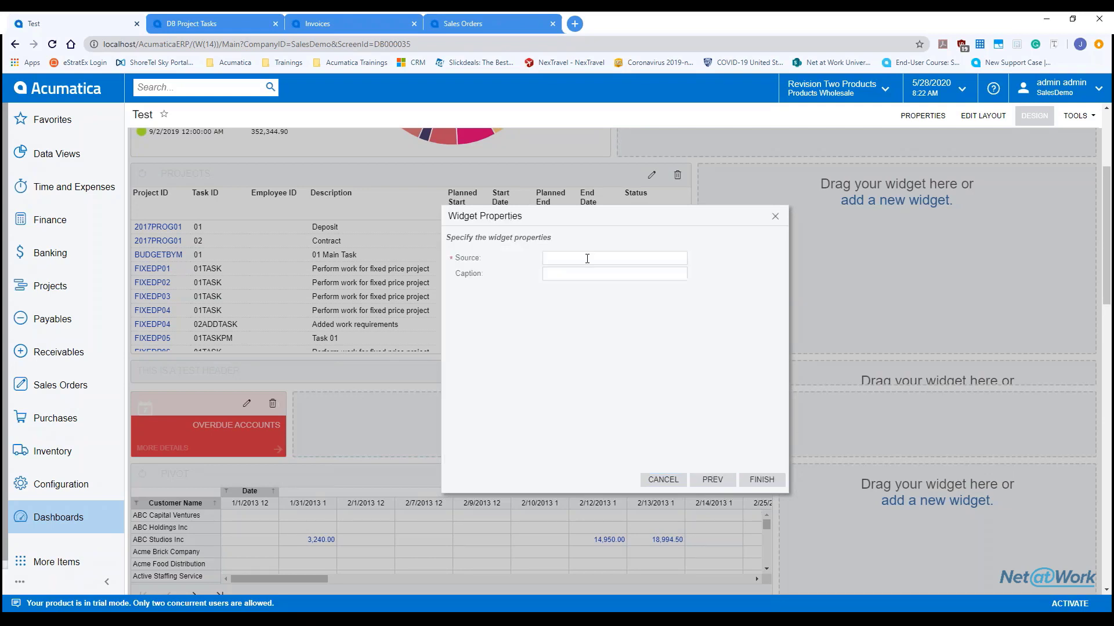
pyautogui.write('source:blank')
pyautogui.press('Tab')
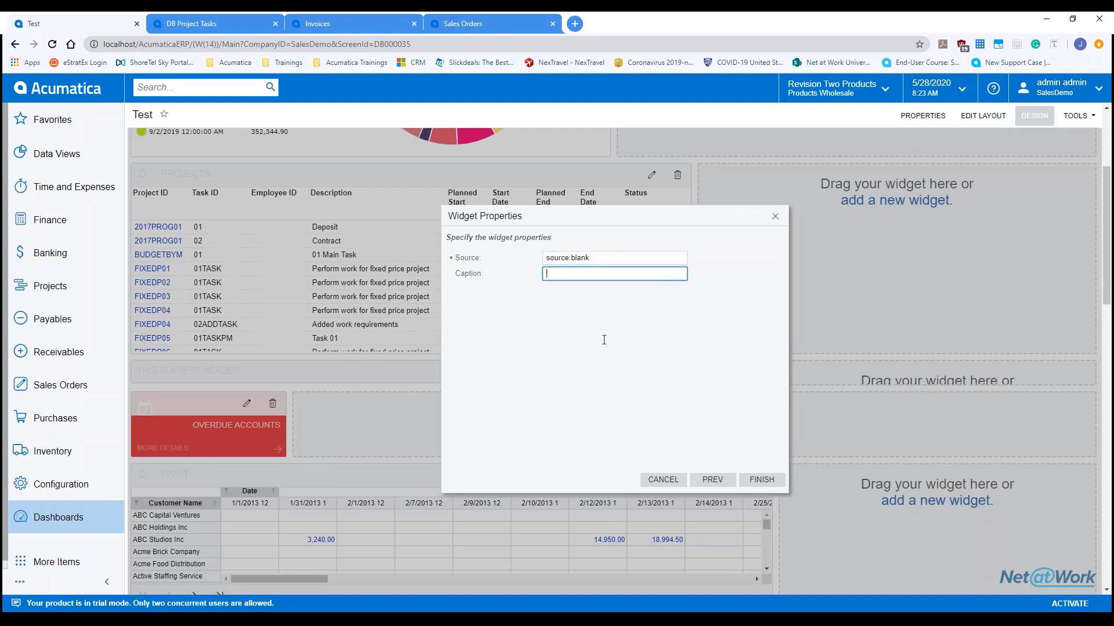
pyautogui.click(767, 484)
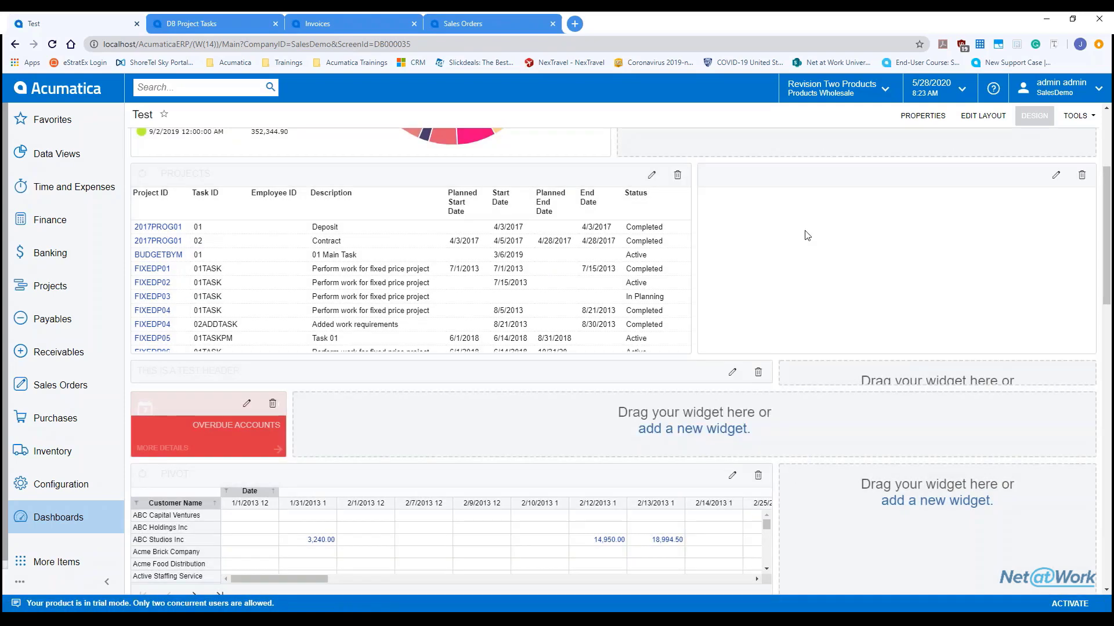
# Step: Drag the empty widget to the right of the Projects table
pyautogui.click(1035, 119)
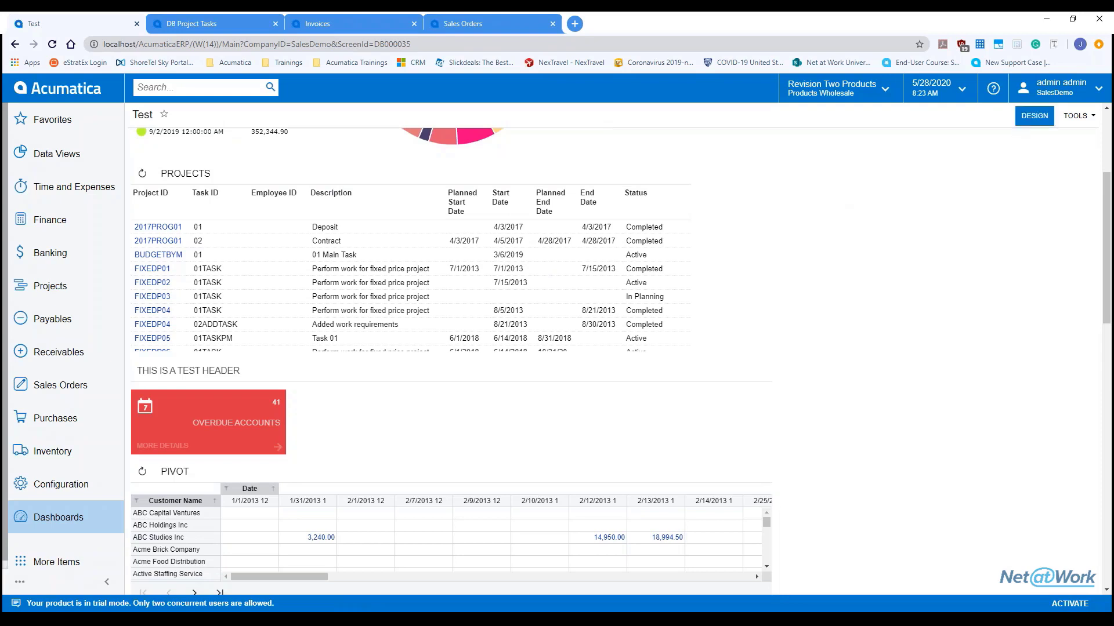
pyautogui.click(1034, 115)
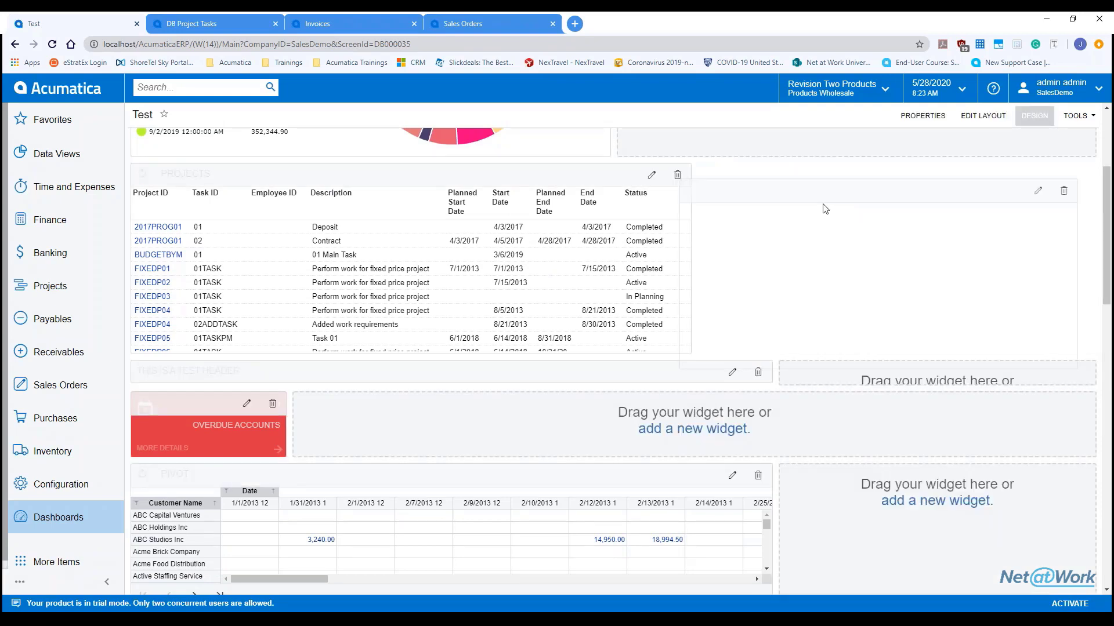
pyautogui.moveTo(825, 209); pyautogui.dragTo(832, 178)
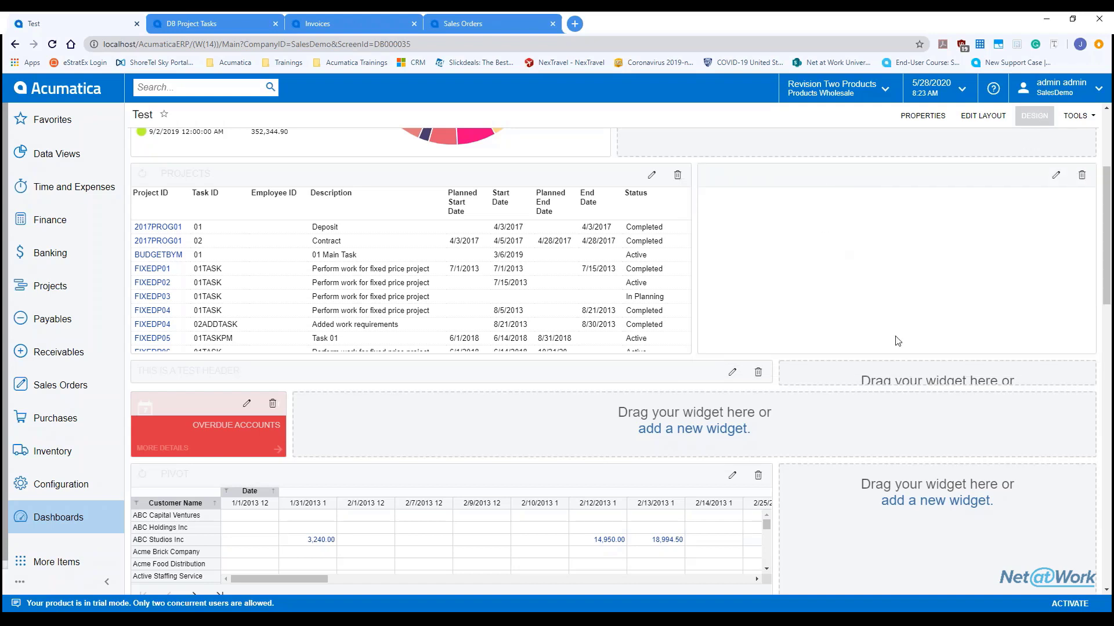
pyautogui.scroll(-7, 895, 342)
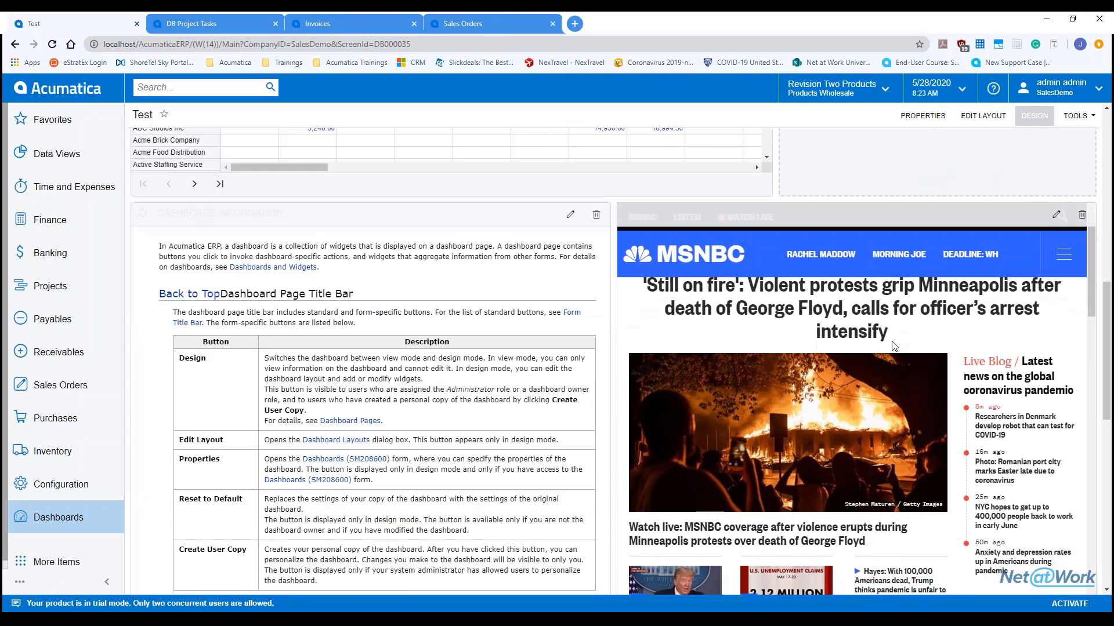
pyautogui.scroll(-1, 1018, 145)
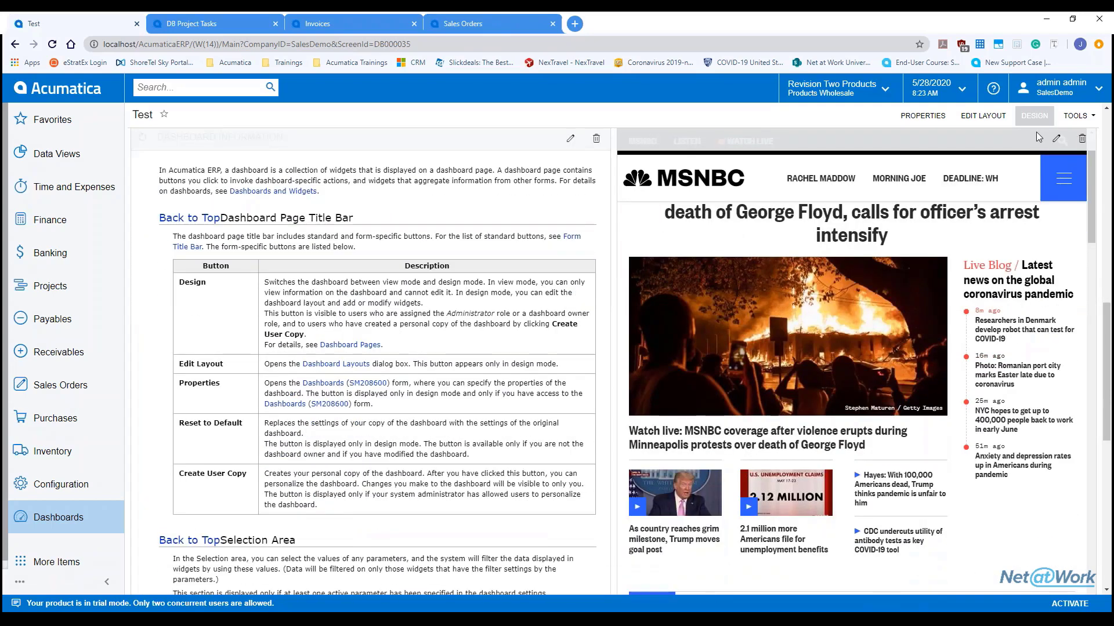
# Step: Preview the dashboard outside design mode, scrolling through its widgets
pyautogui.click(1034, 115)
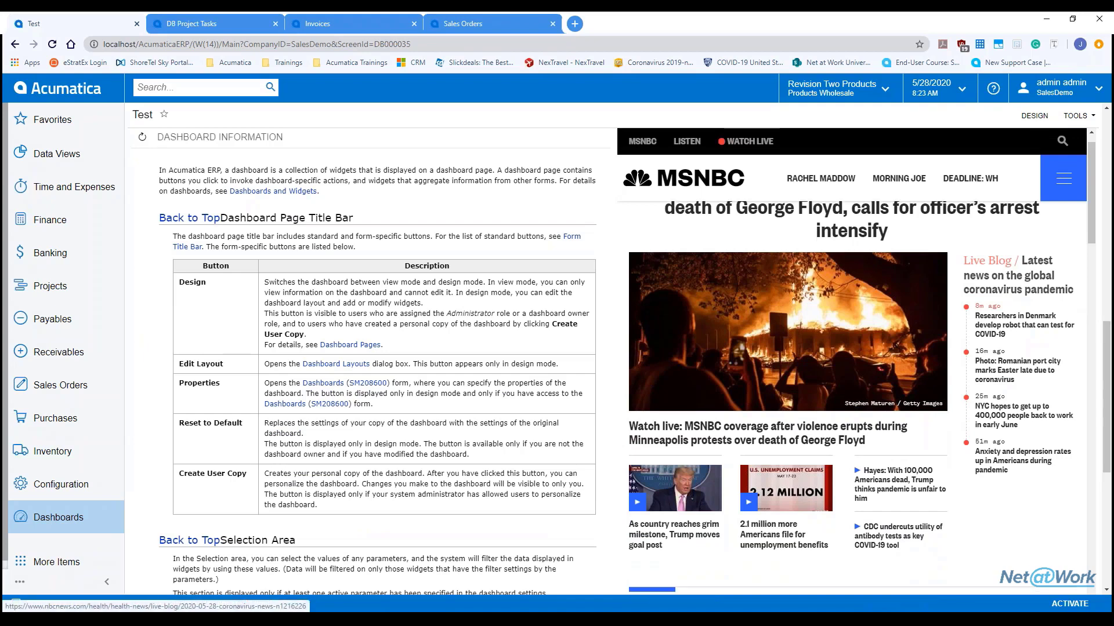
pyautogui.scroll(-8, 992, 294)
pyautogui.scroll(-5, 852, 360)
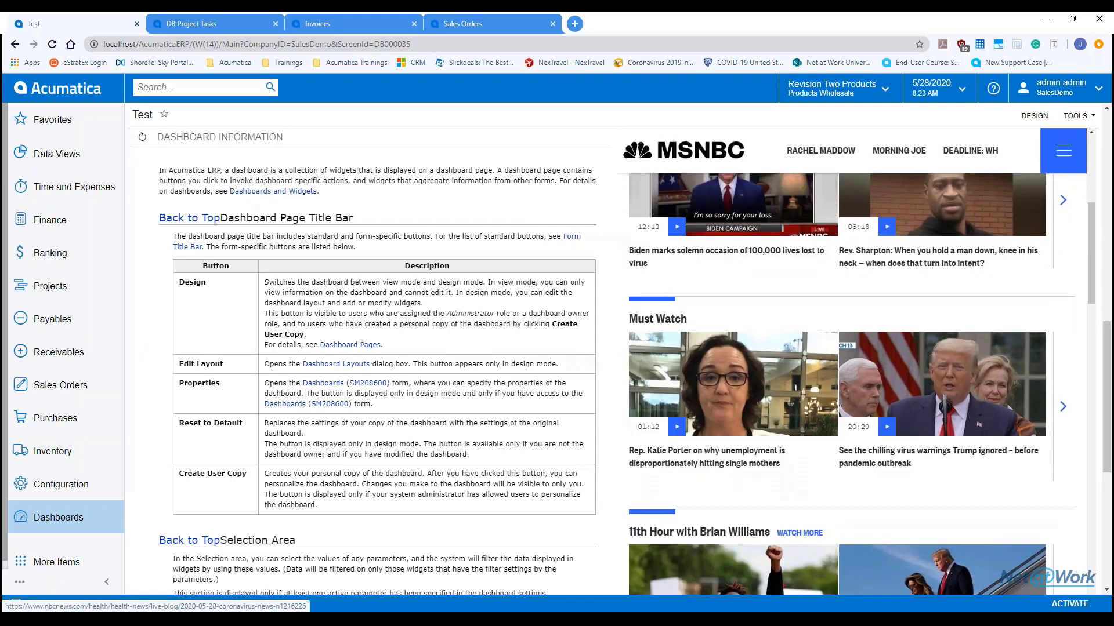
pyautogui.scroll(12, 852, 359)
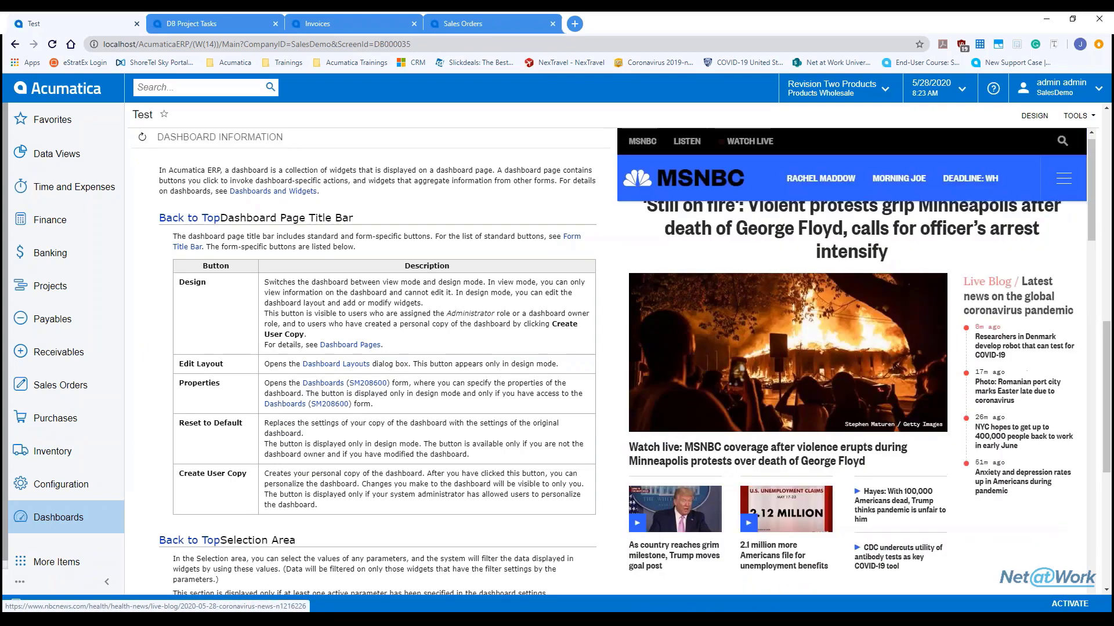
pyautogui.scroll(9, 538, 284)
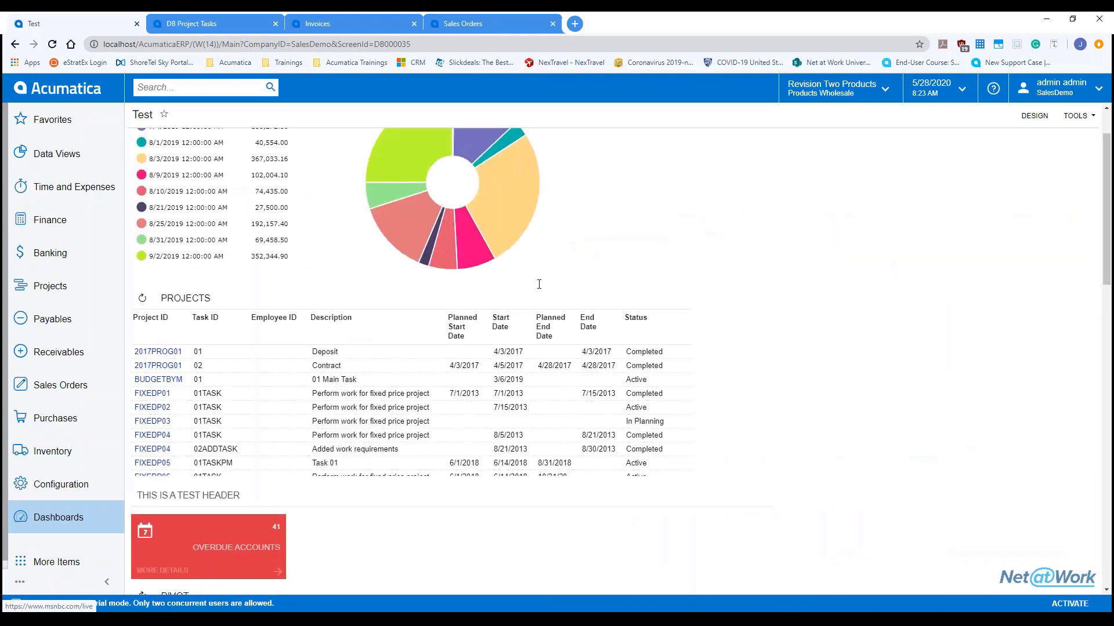
pyautogui.scroll(-5, 539, 284)
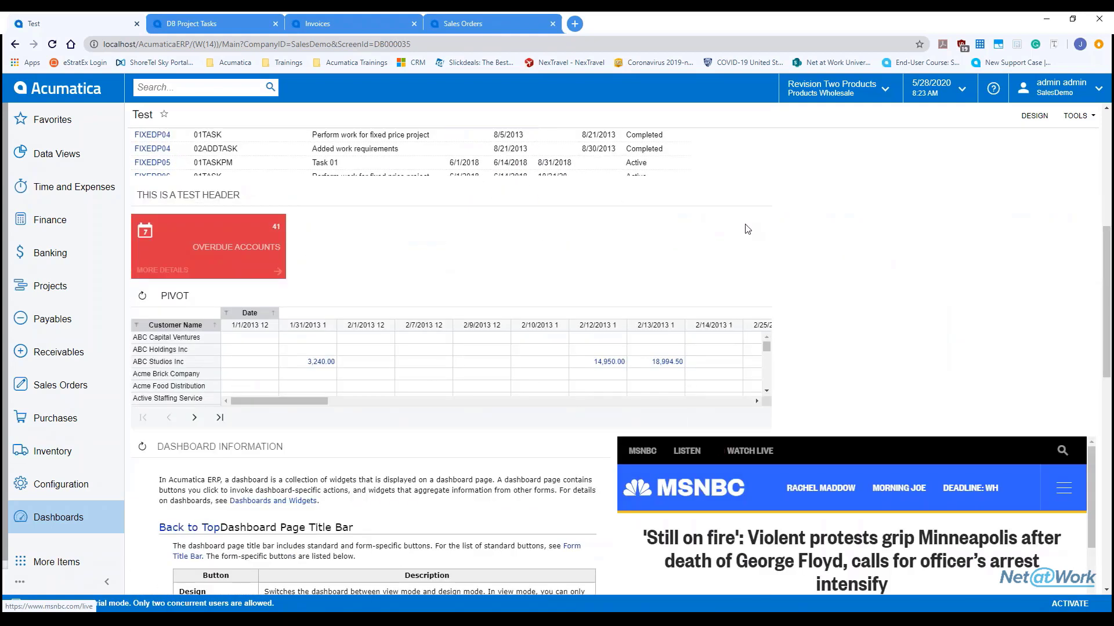
# Step: Open and cancel the Pivot widget settings, then bring up the Invoices page's customization options
pyautogui.click(1034, 115)
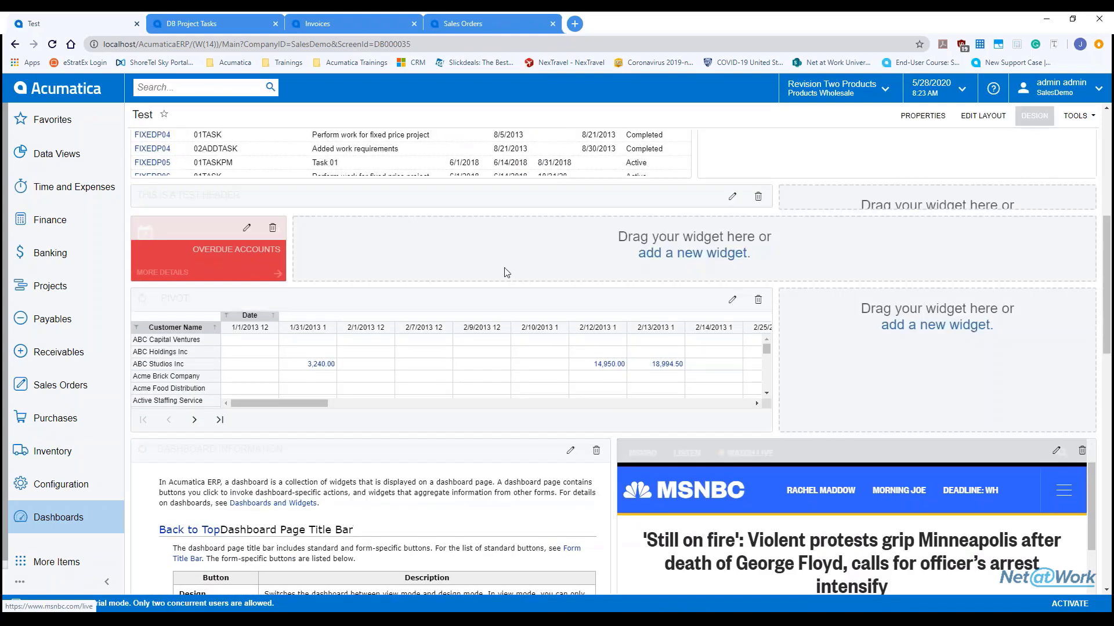
pyautogui.click(732, 299)
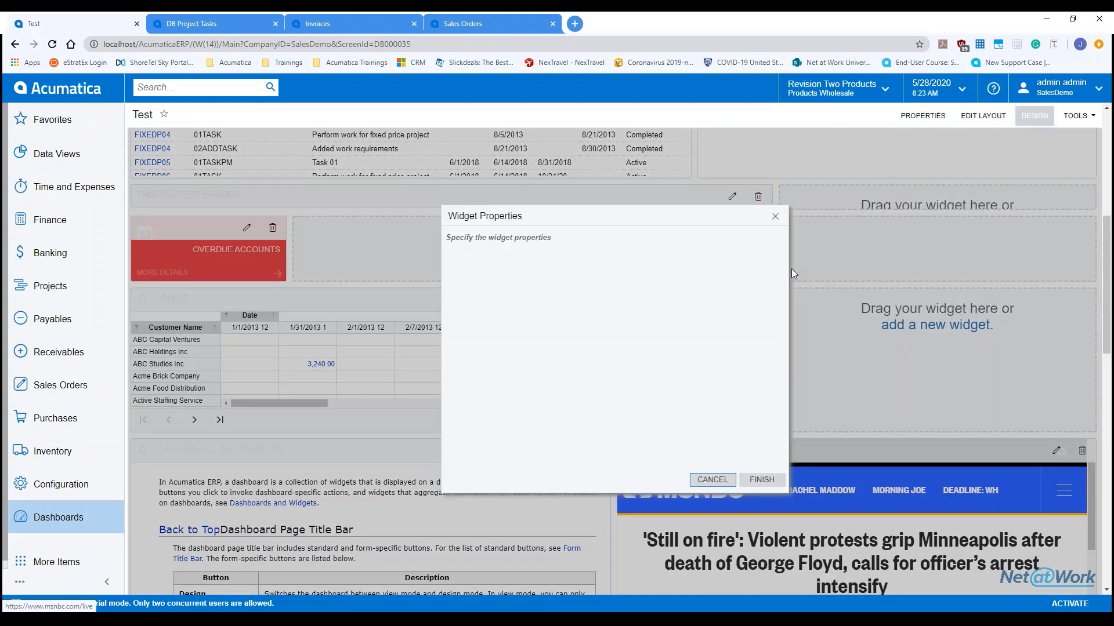
pyautogui.click(775, 217)
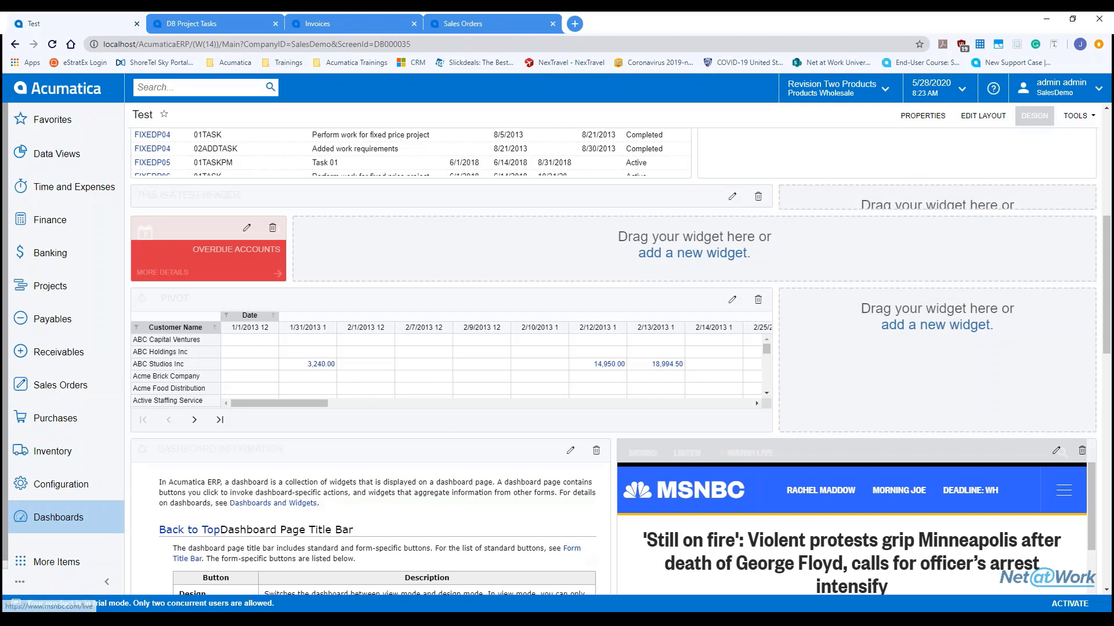
pyautogui.click(325, 23)
pyautogui.click(1018, 126)
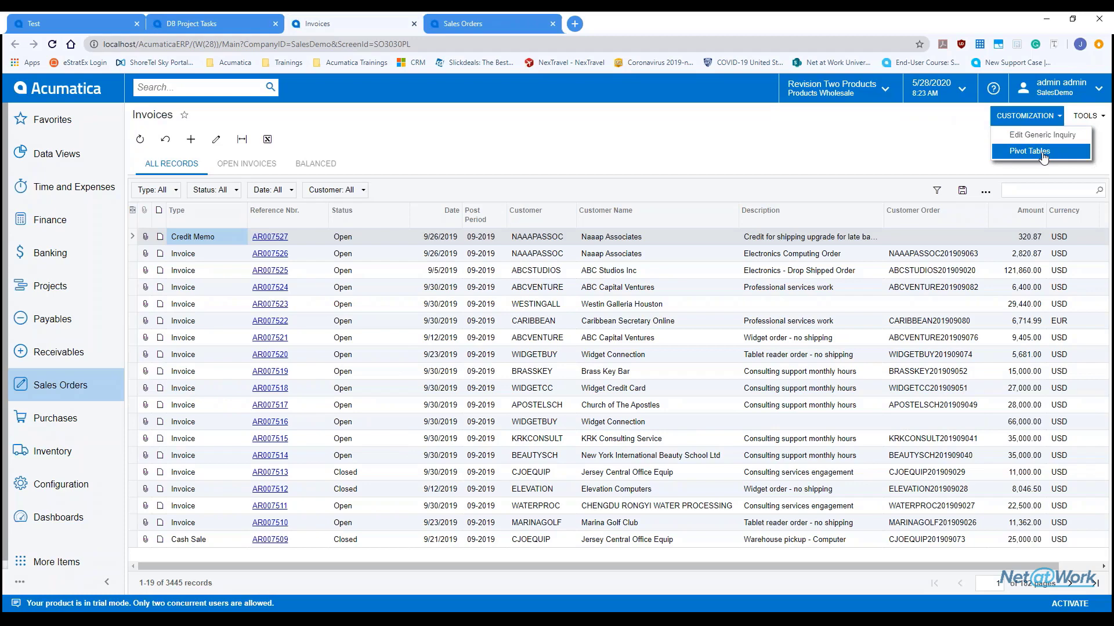
# Step: Open Pivot Tables for Invoices and Memos, load the Customer Sales pivot, and view it
pyautogui.click(1029, 150)
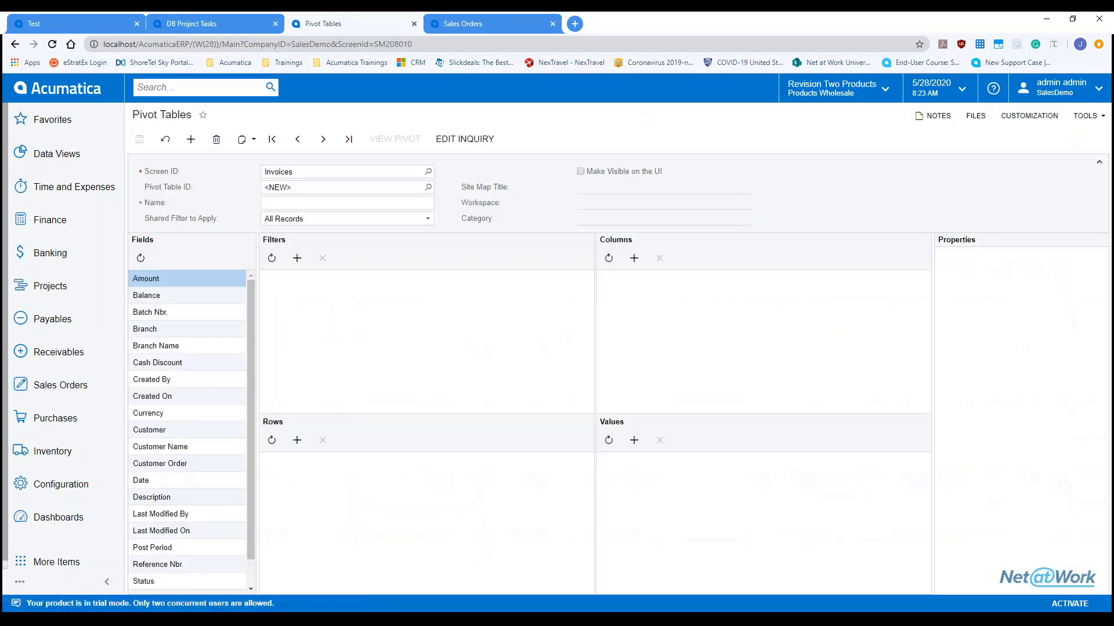
pyautogui.click(428, 187)
pyautogui.click(428, 171)
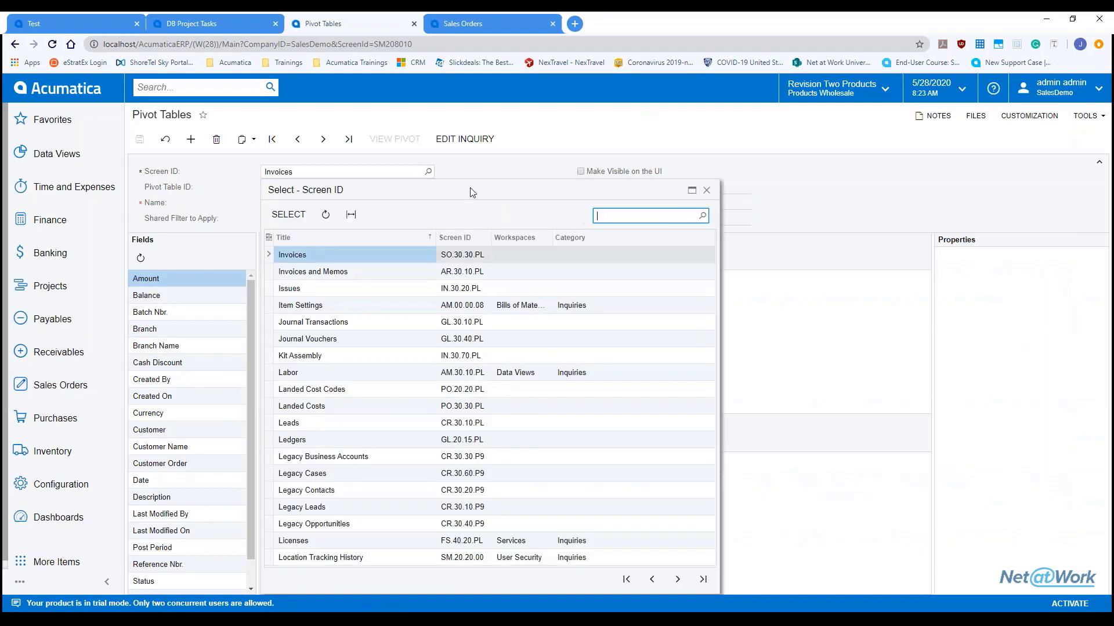
pyautogui.write('invoices')
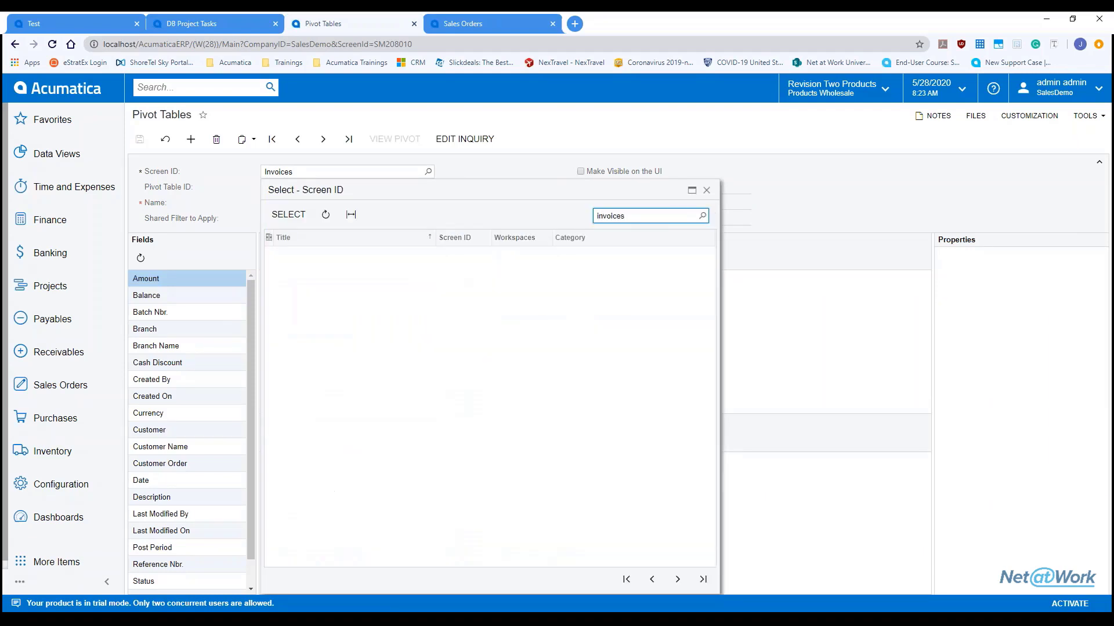
pyautogui.doubleClick(334, 293)
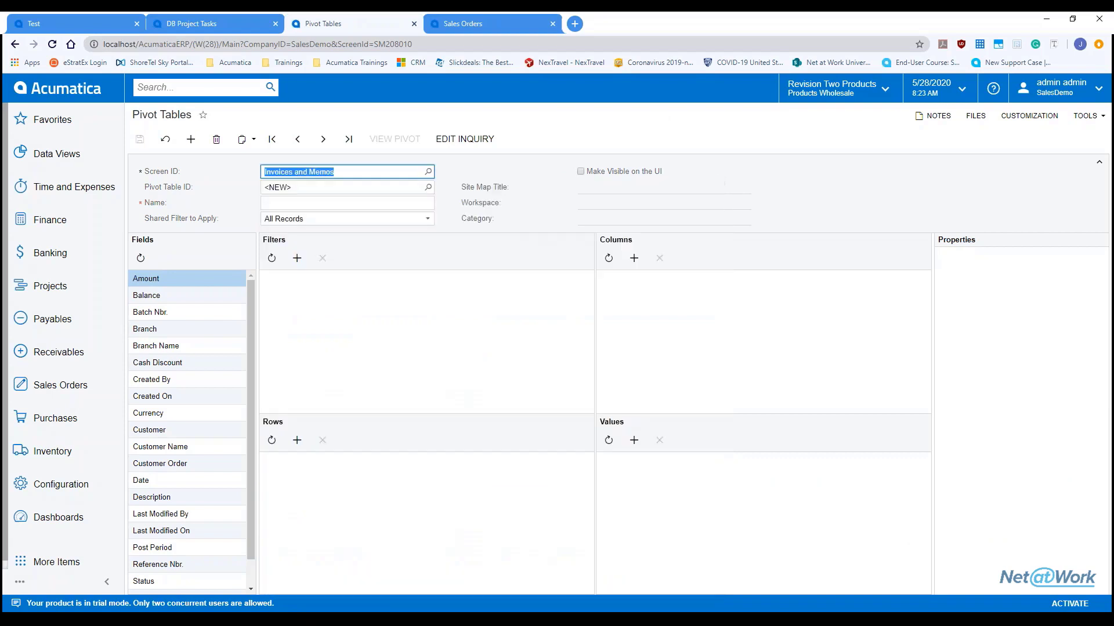
pyautogui.click(428, 186)
pyautogui.doubleClick(353, 271)
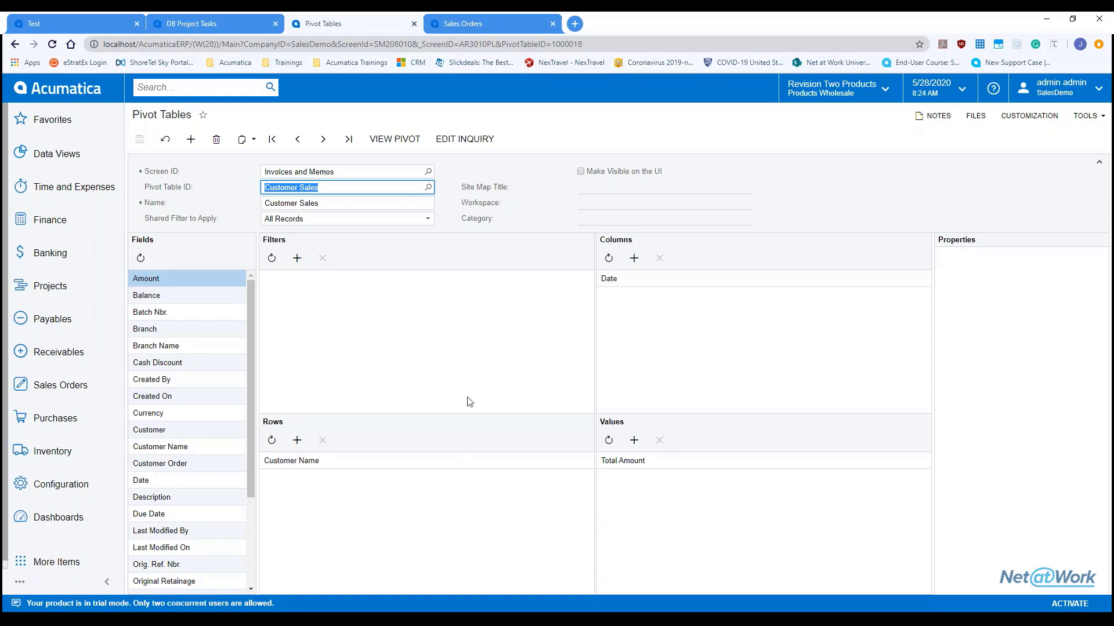
pyautogui.click(395, 139)
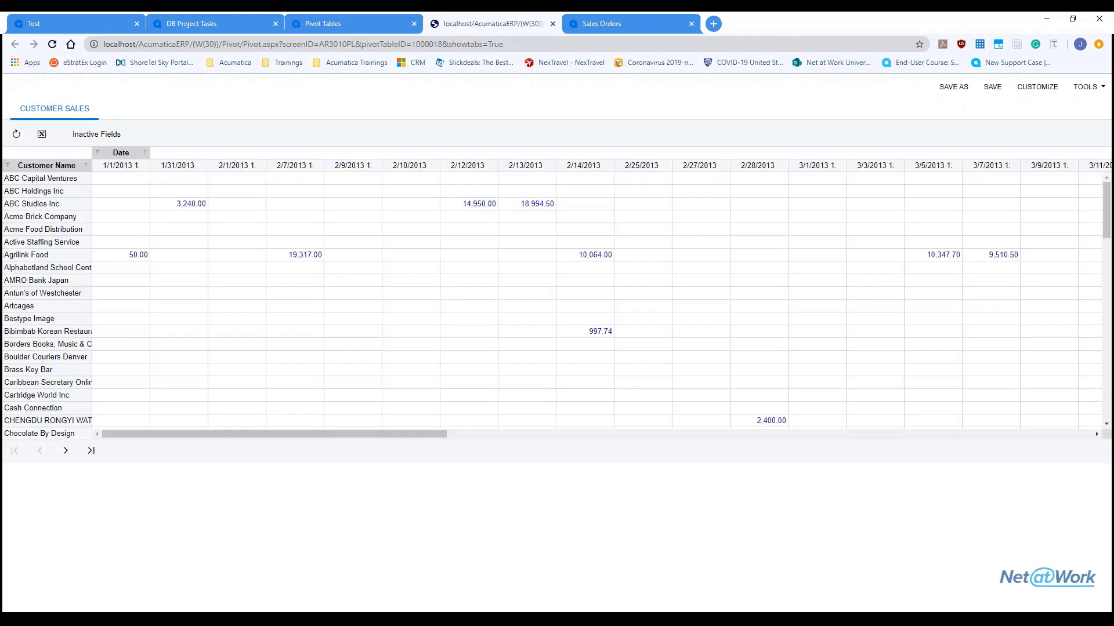
pyautogui.click(54, 20)
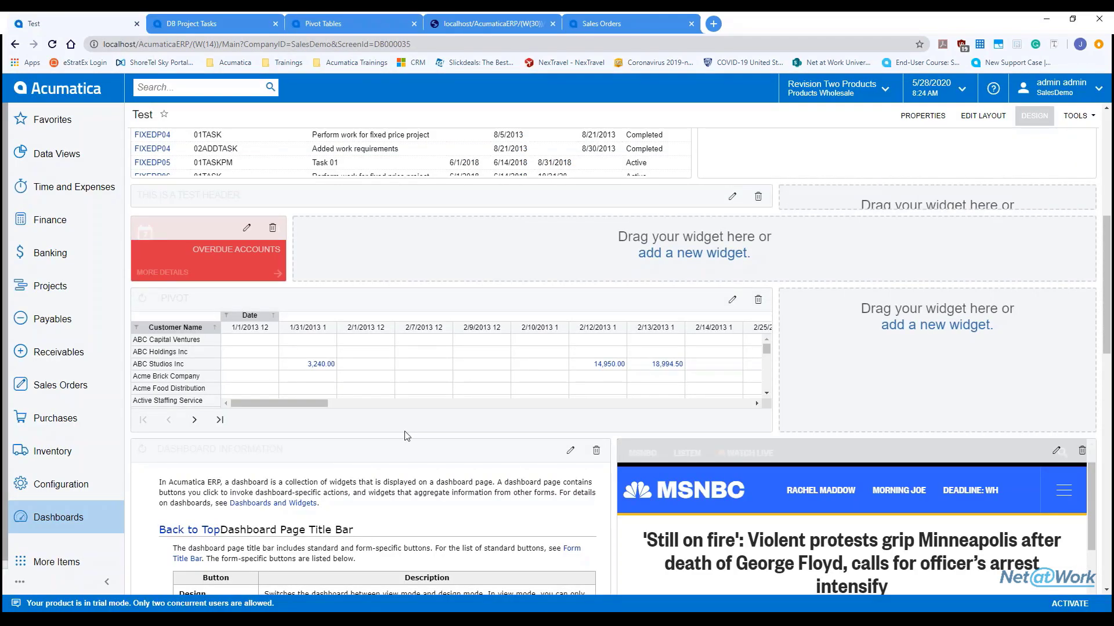
# Step: Drag the Pivot widget's bottom edge down to make it taller
pyautogui.moveTo(407, 436); pyautogui.dragTo(407, 487)
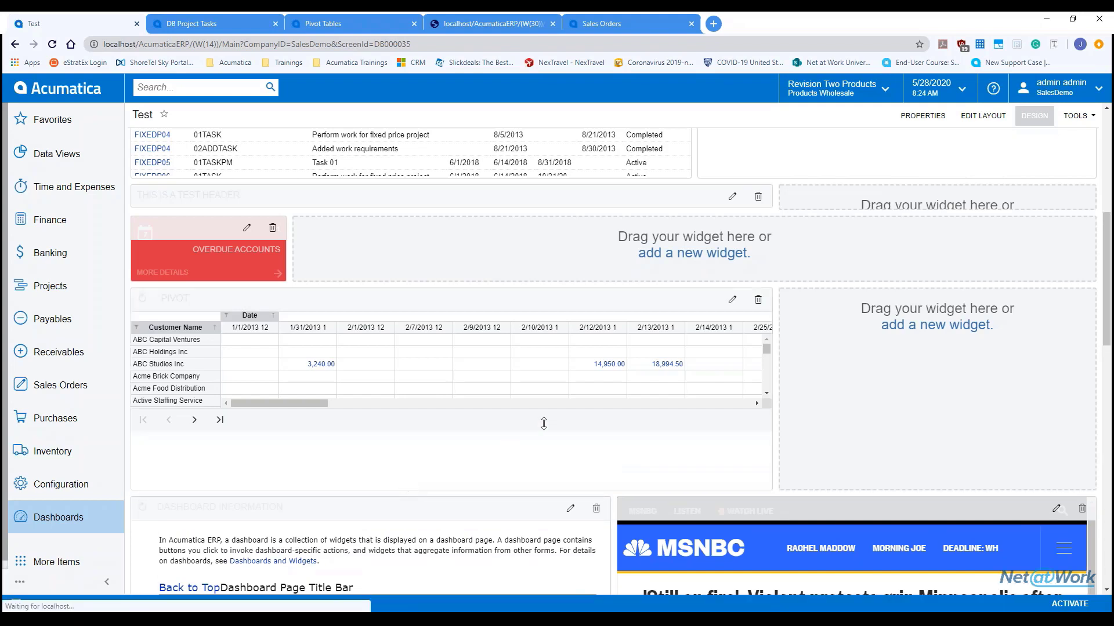
pyautogui.click(1047, 121)
pyautogui.click(1046, 119)
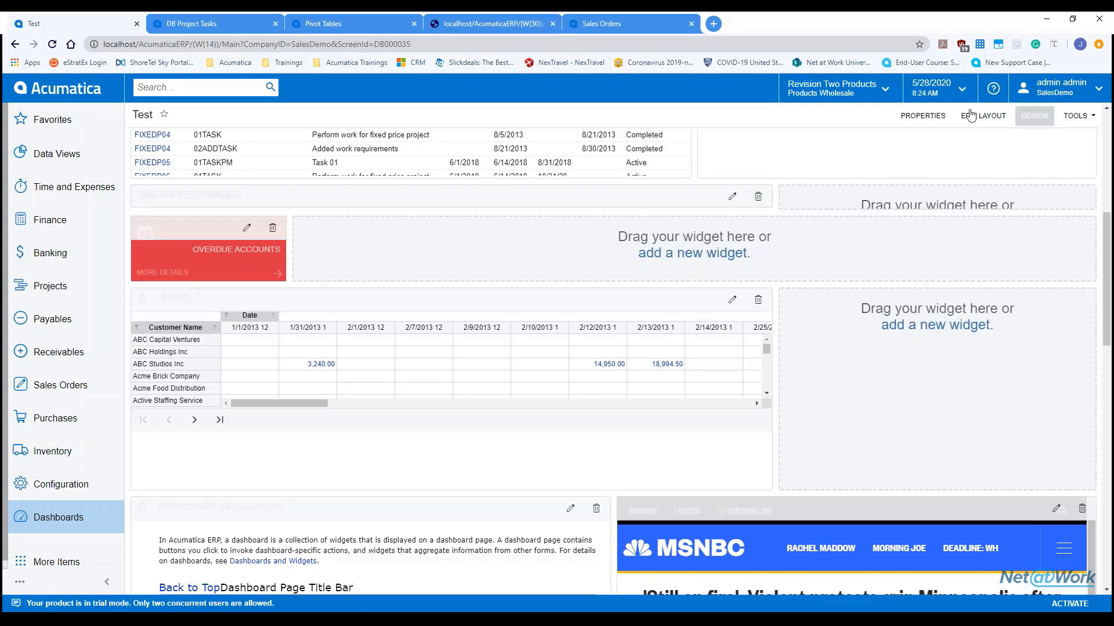
# Step: Try the narrow-left/wide-right and wide-left/narrow-right layouts, then dismiss without applying
pyautogui.click(970, 116)
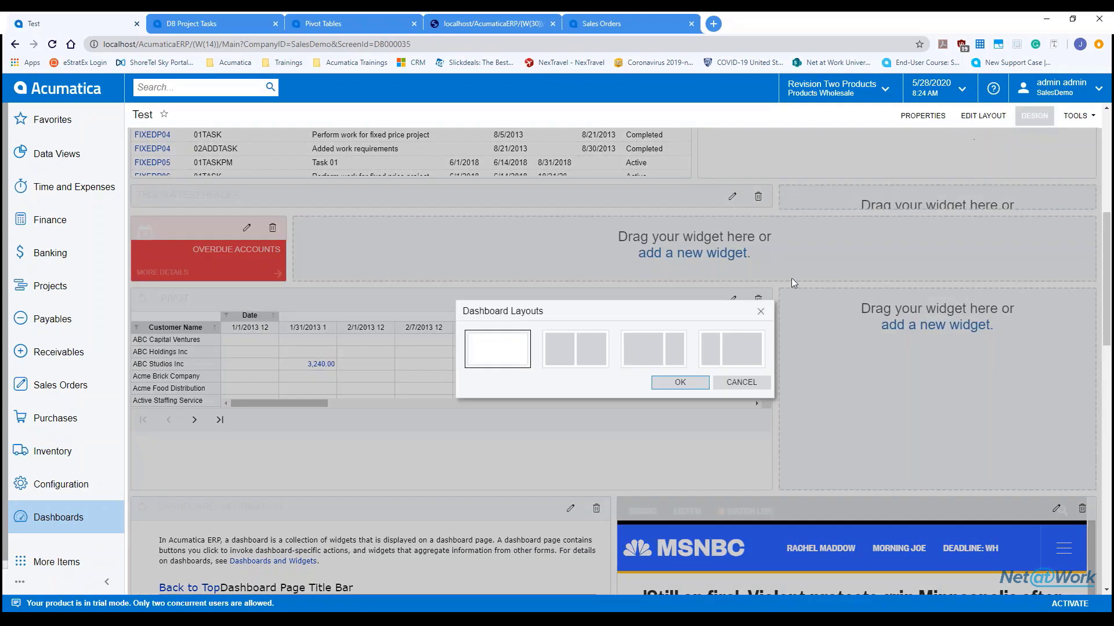
pyautogui.click(752, 337)
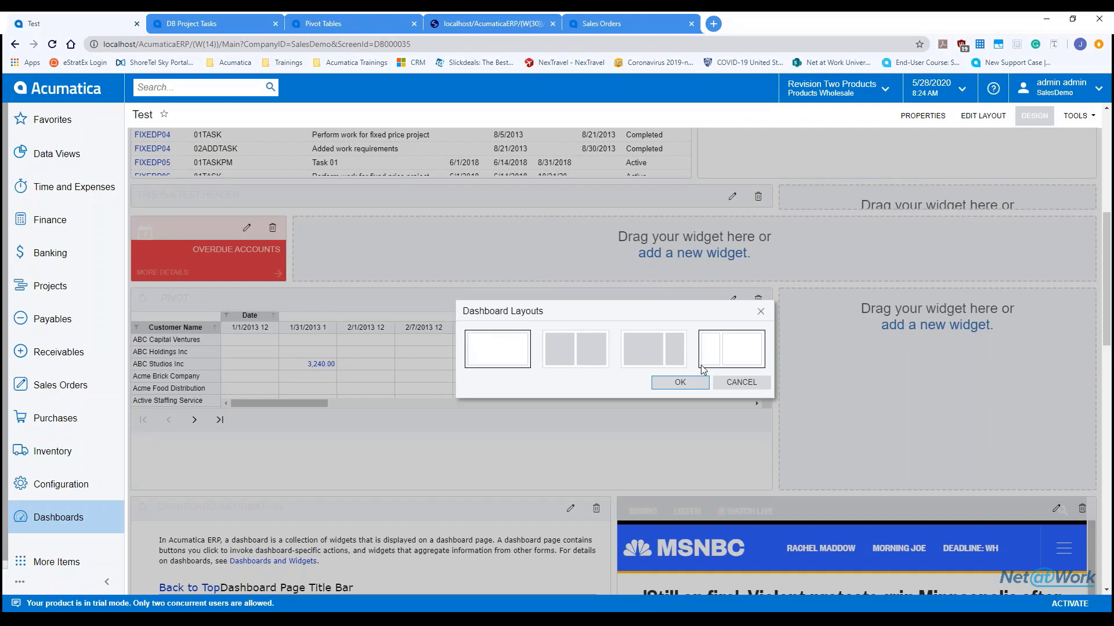
pyautogui.click(661, 365)
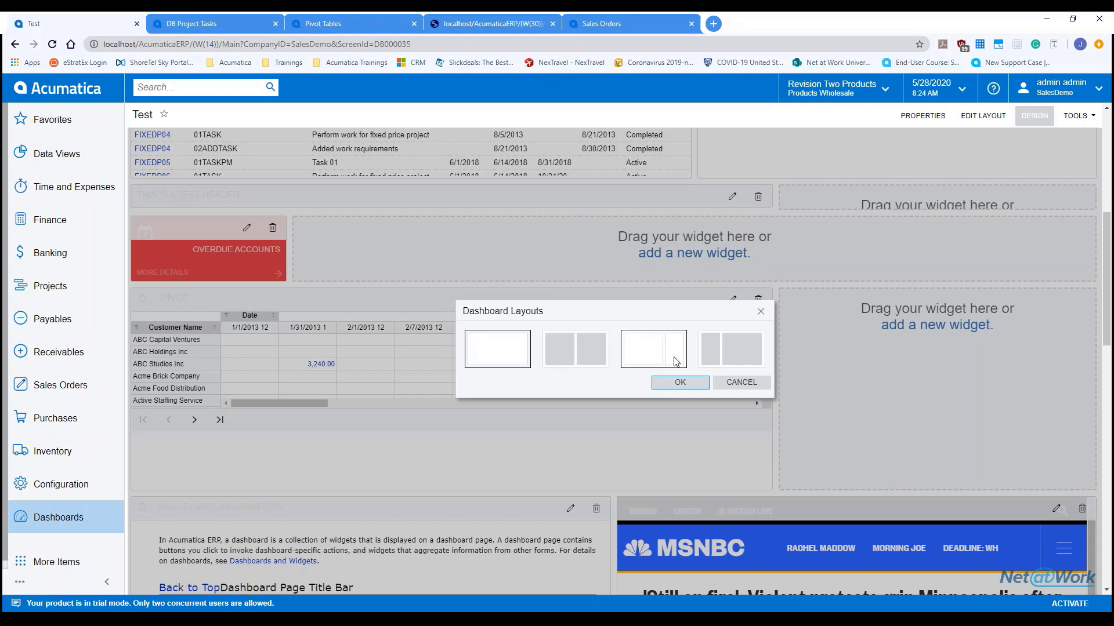
pyautogui.click(760, 313)
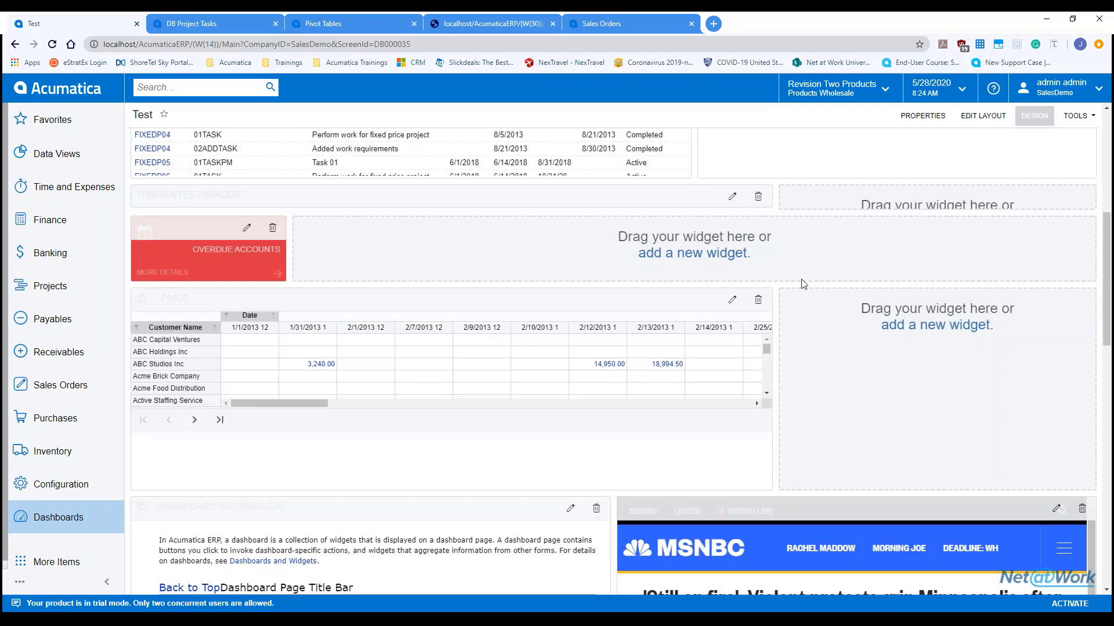
# Step: Preview the dashboard outside design mode, scrolling through its widgets
pyautogui.scroll(-5, 438, 318)
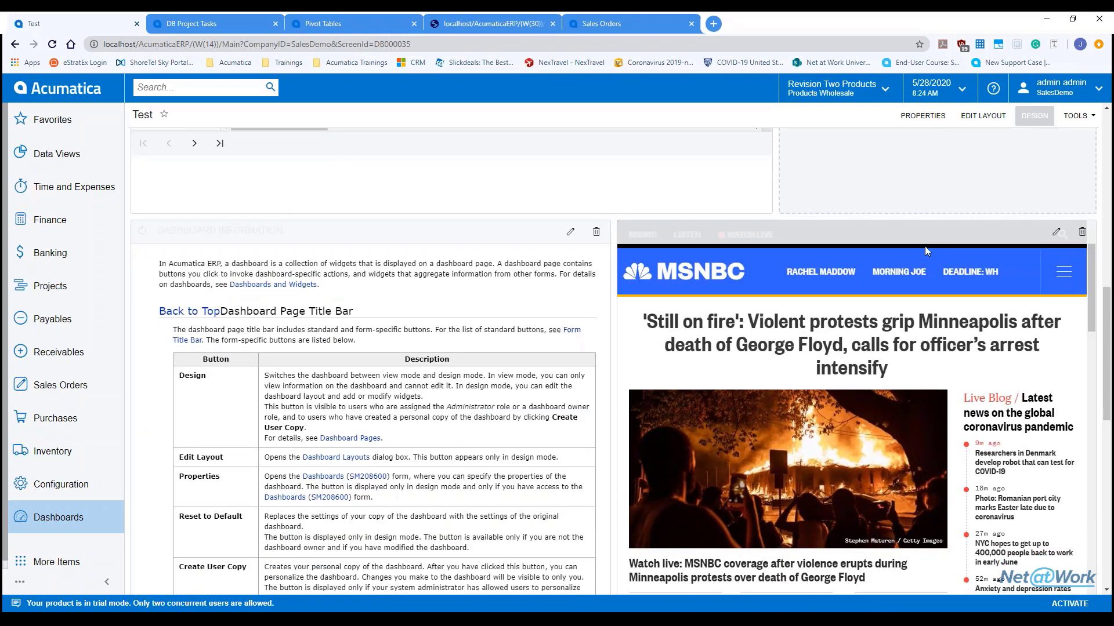
pyautogui.click(1034, 117)
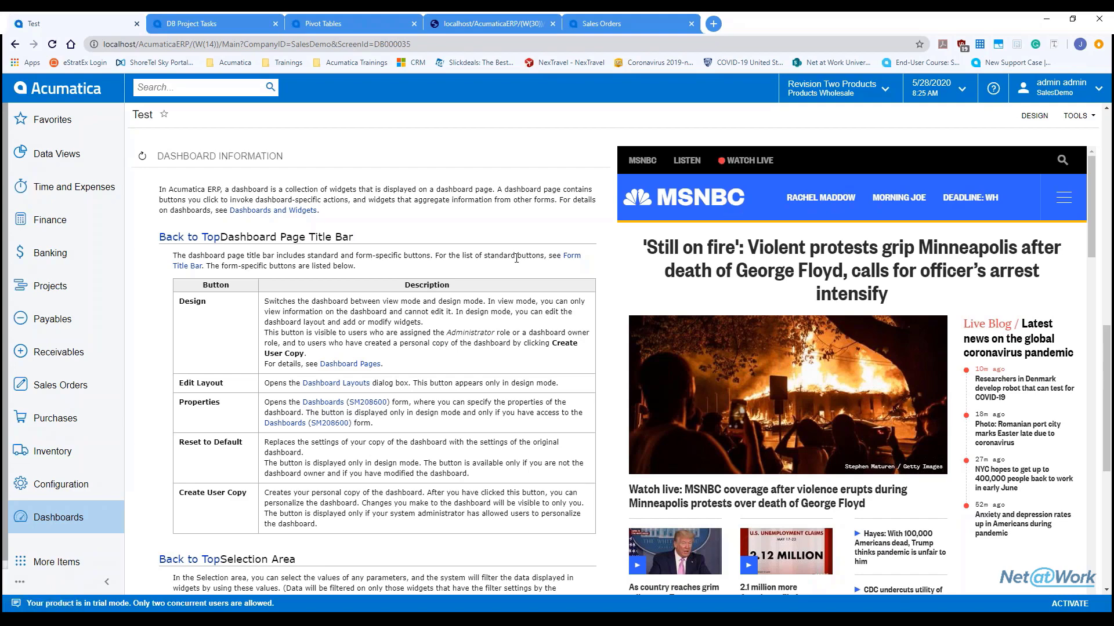
pyautogui.scroll(-1, 516, 258)
pyautogui.scroll(-1, 516, 258)
pyautogui.scroll(-5, 517, 258)
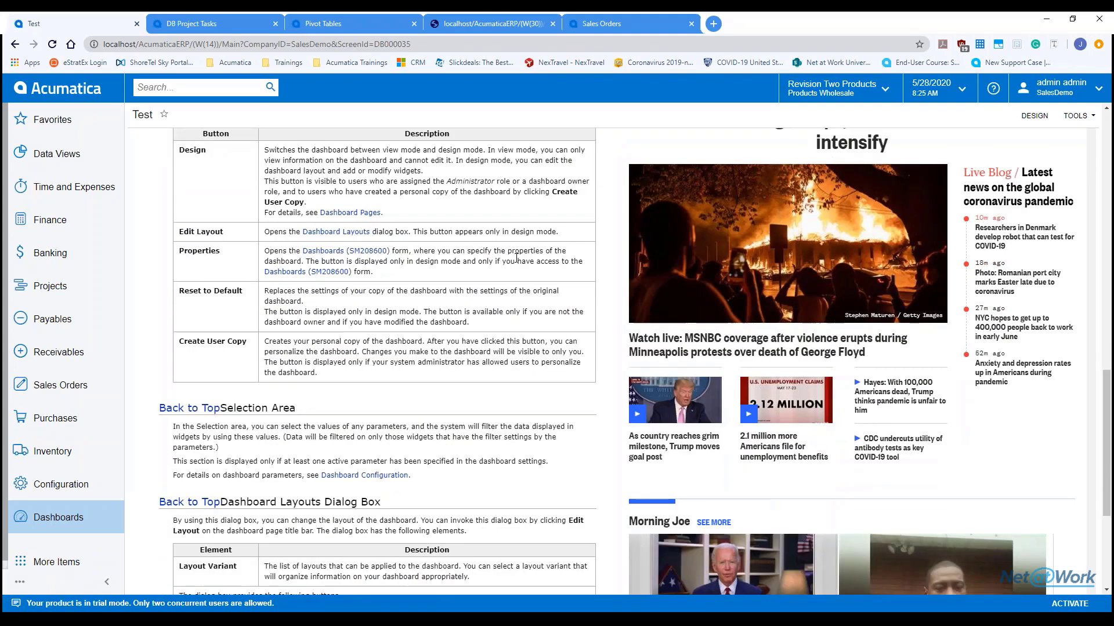
pyautogui.scroll(10, 516, 258)
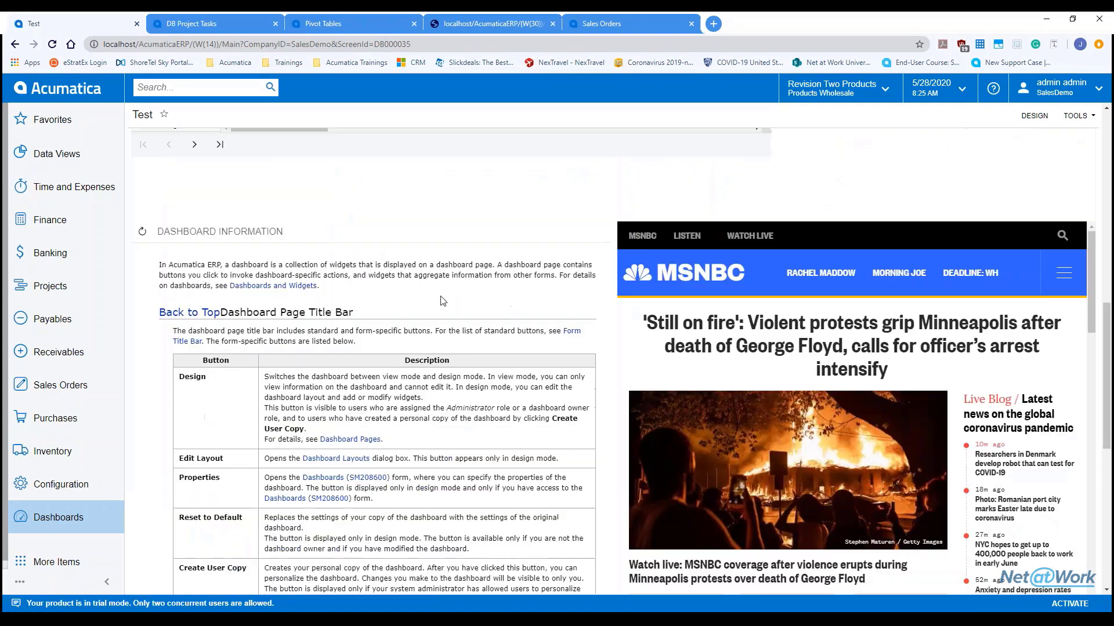
# Step: Shorten the Dashboard Information widget by dragging its bottom edge up, then exit design mode
pyautogui.click(1034, 116)
pyautogui.scroll(-10, 562, 428)
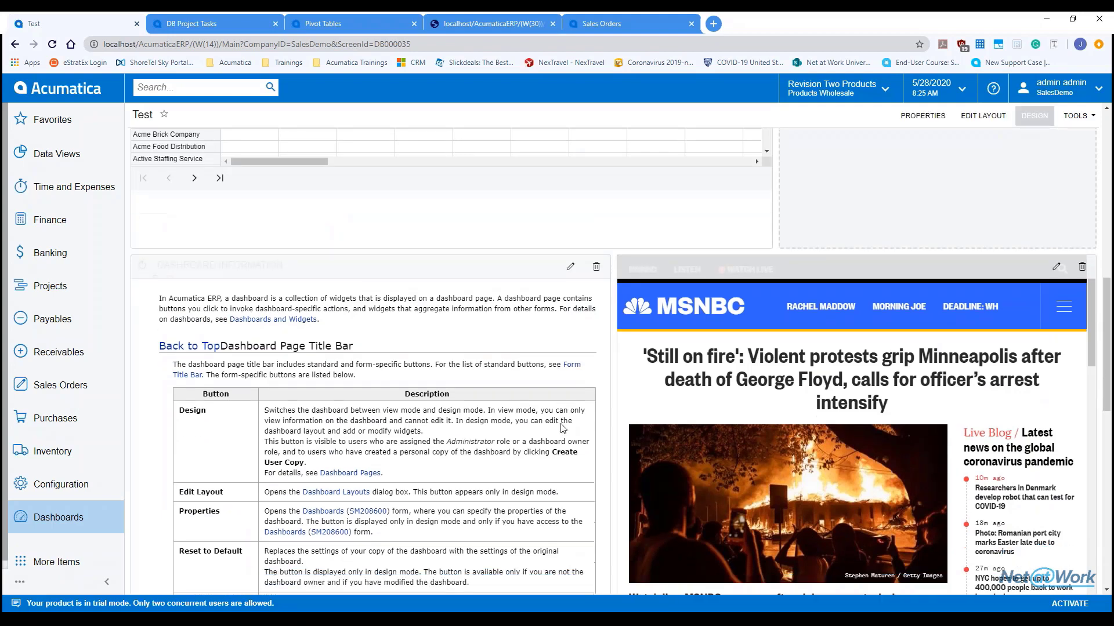
pyautogui.moveTo(446, 440); pyautogui.dragTo(433, 231)
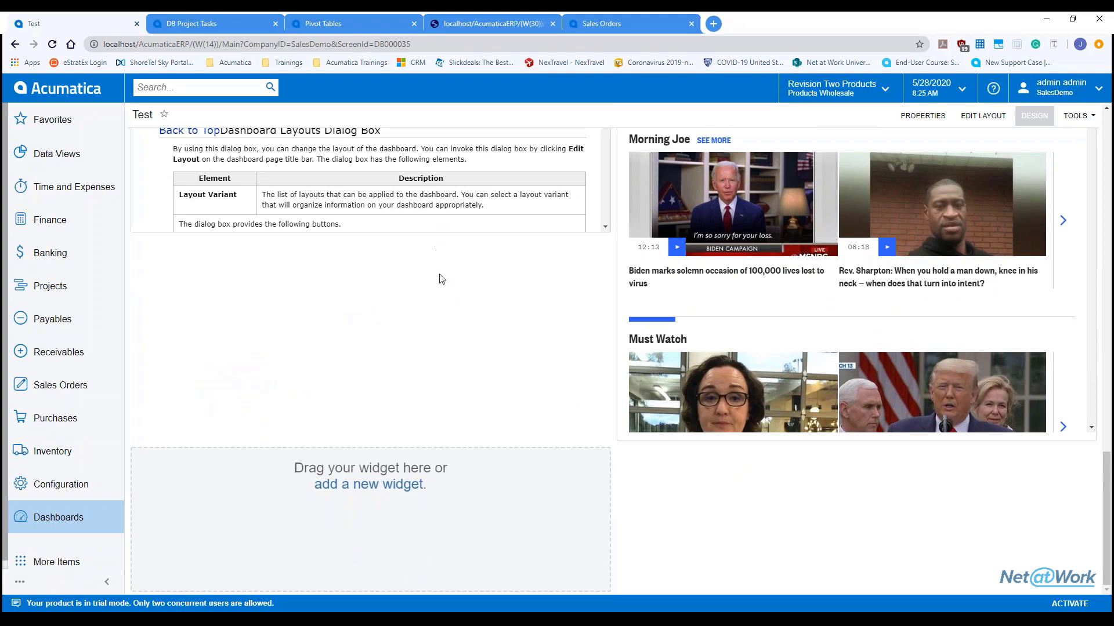
pyautogui.scroll(5, 522, 273)
pyautogui.moveTo(607, 266)
pyautogui.mouseDown()
pyautogui.moveTo(607, 286)
pyautogui.moveTo(605, 264)
pyautogui.mouseUp()
pyautogui.scroll(4, 513, 271)
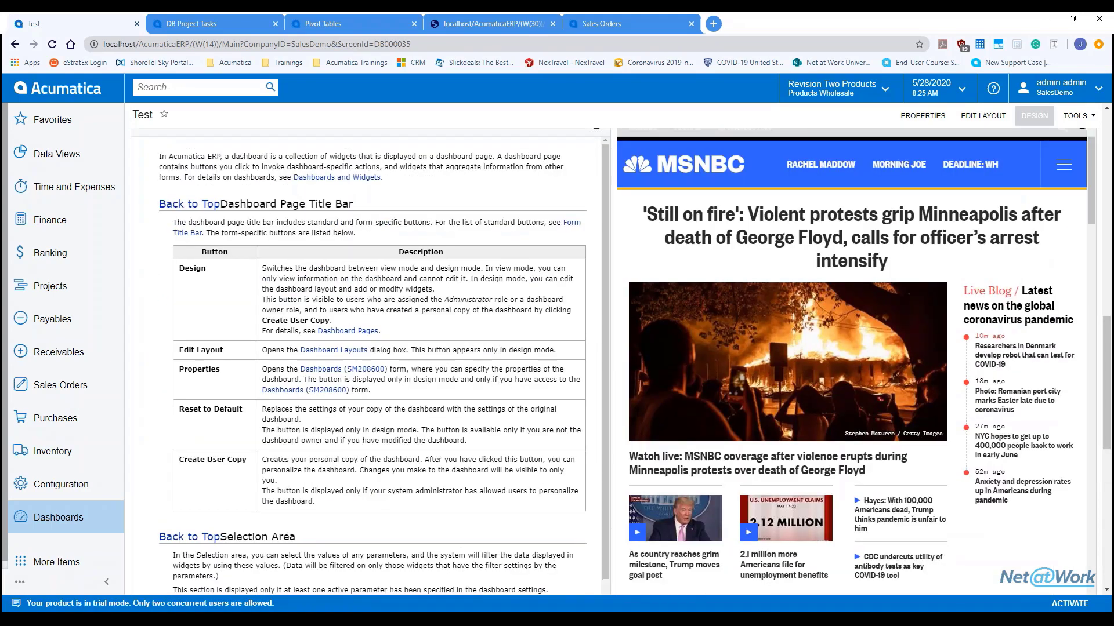
pyautogui.click(1034, 116)
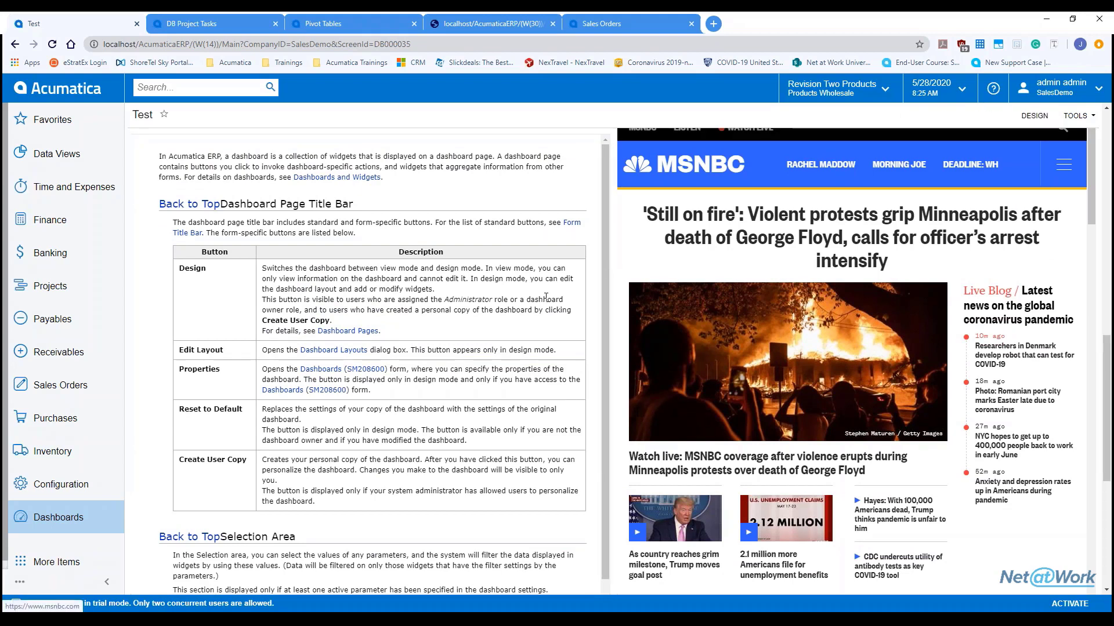
pyautogui.scroll(-3, 546, 298)
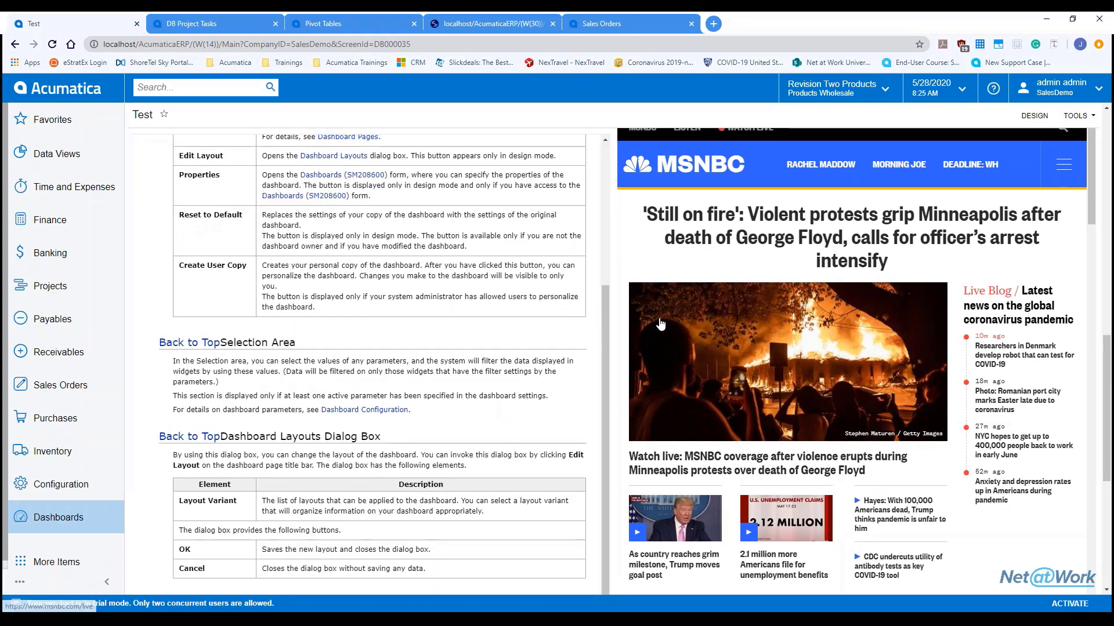
pyautogui.scroll(6, 616, 278)
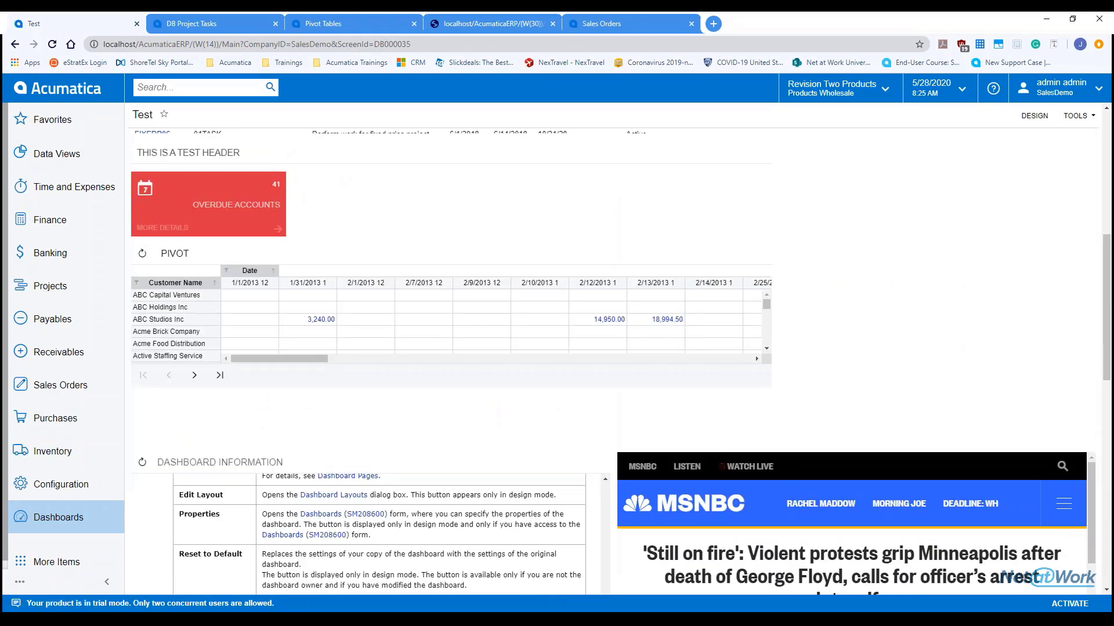
pyautogui.scroll(7, 615, 278)
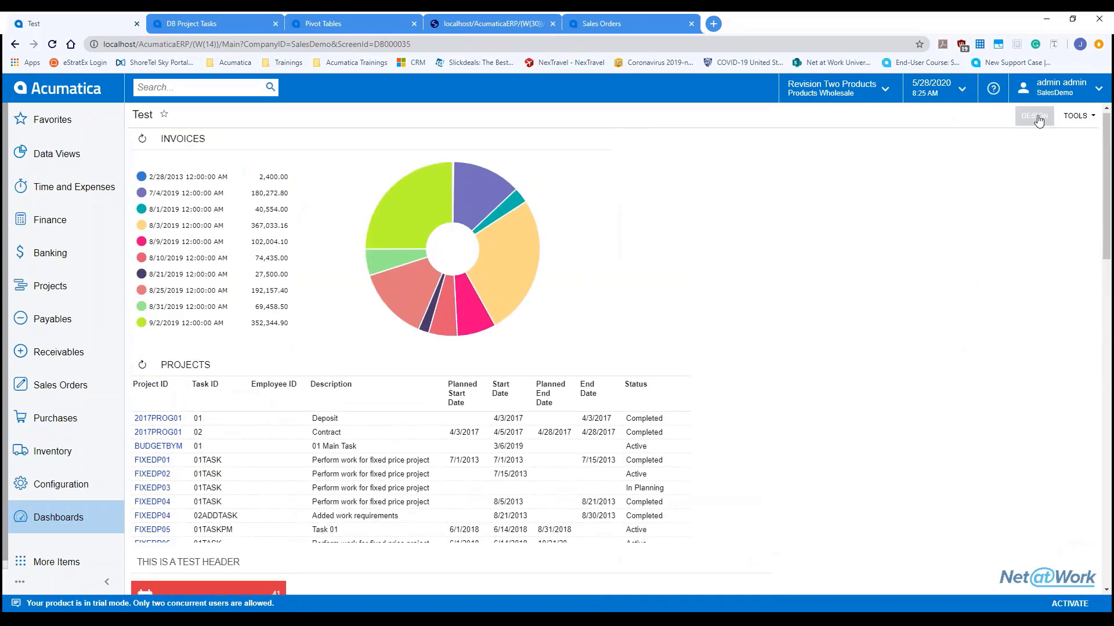
pyautogui.click(1038, 120)
pyautogui.click(853, 166)
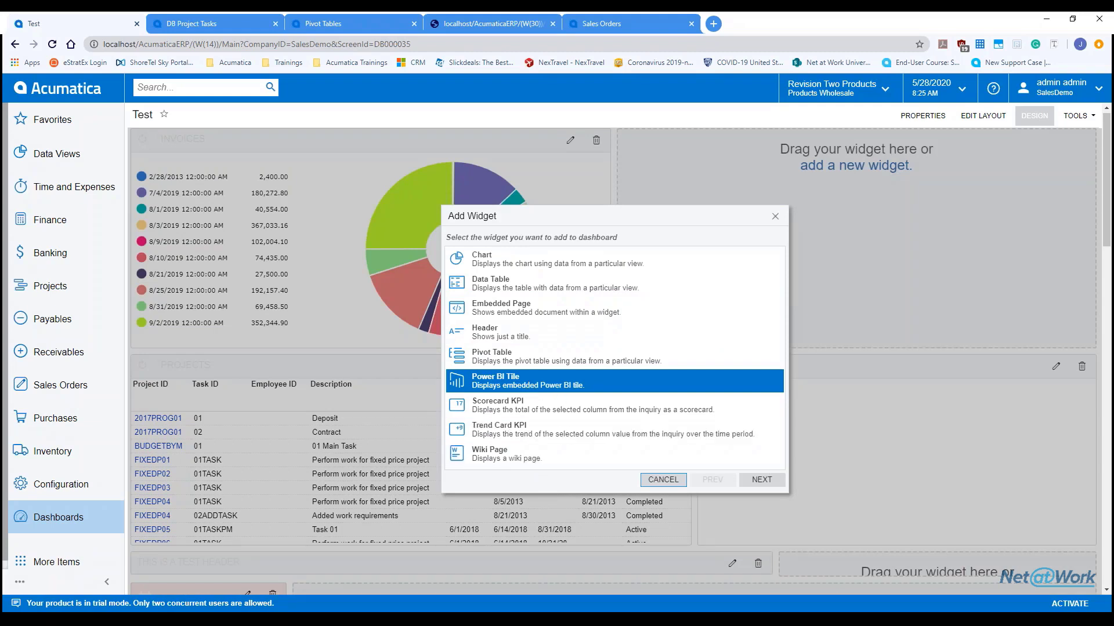
pyautogui.click(761, 479)
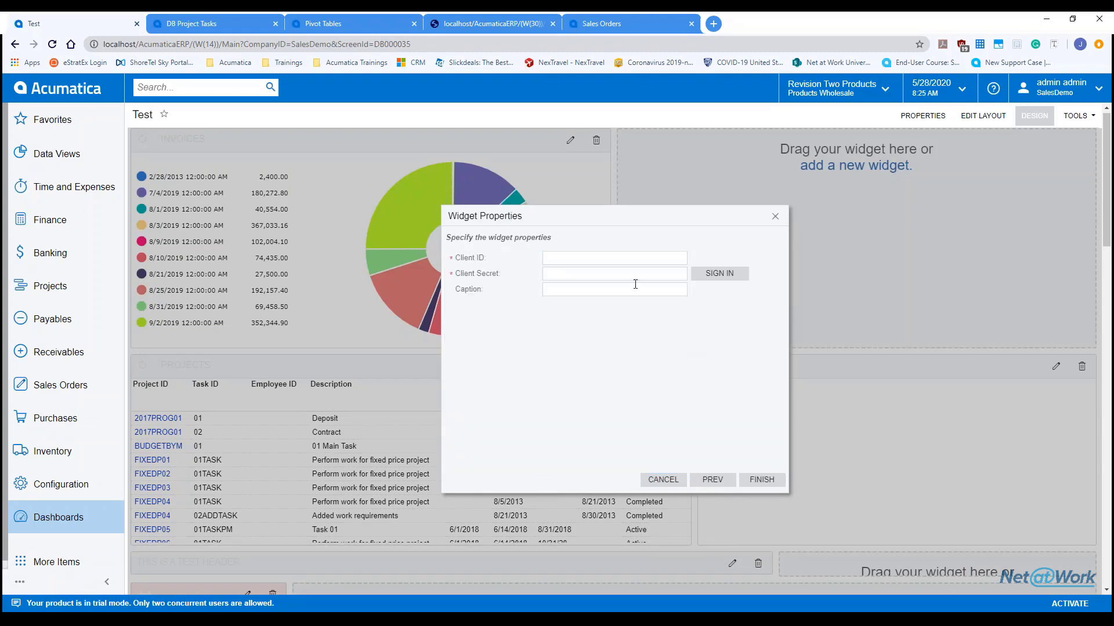
pyautogui.click(573, 258)
pyautogui.click(569, 275)
pyautogui.click(664, 481)
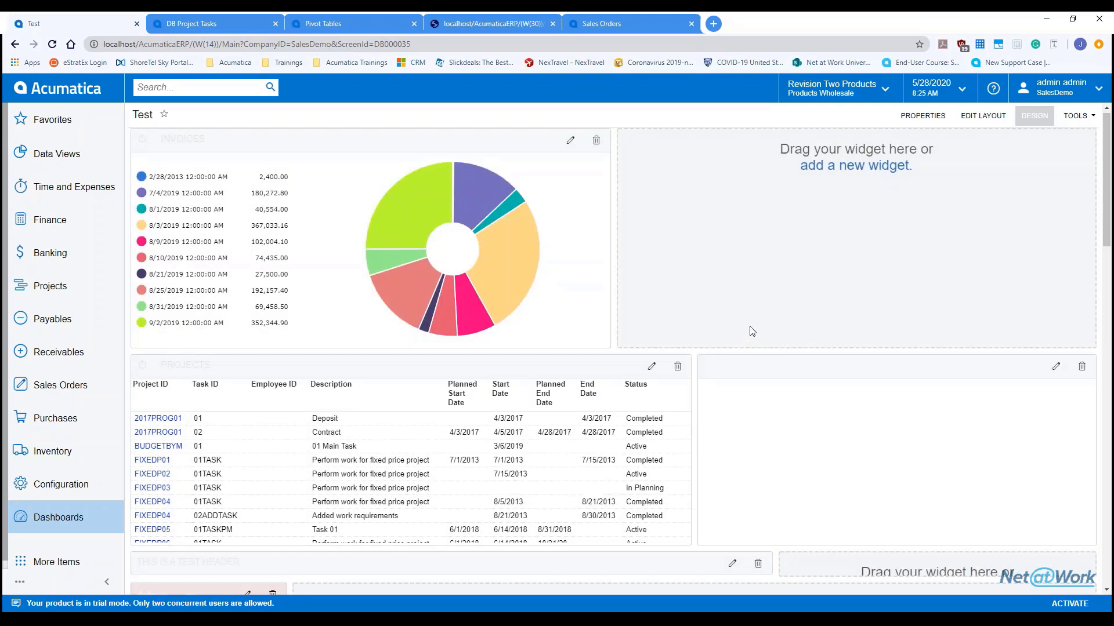
pyautogui.click(1034, 115)
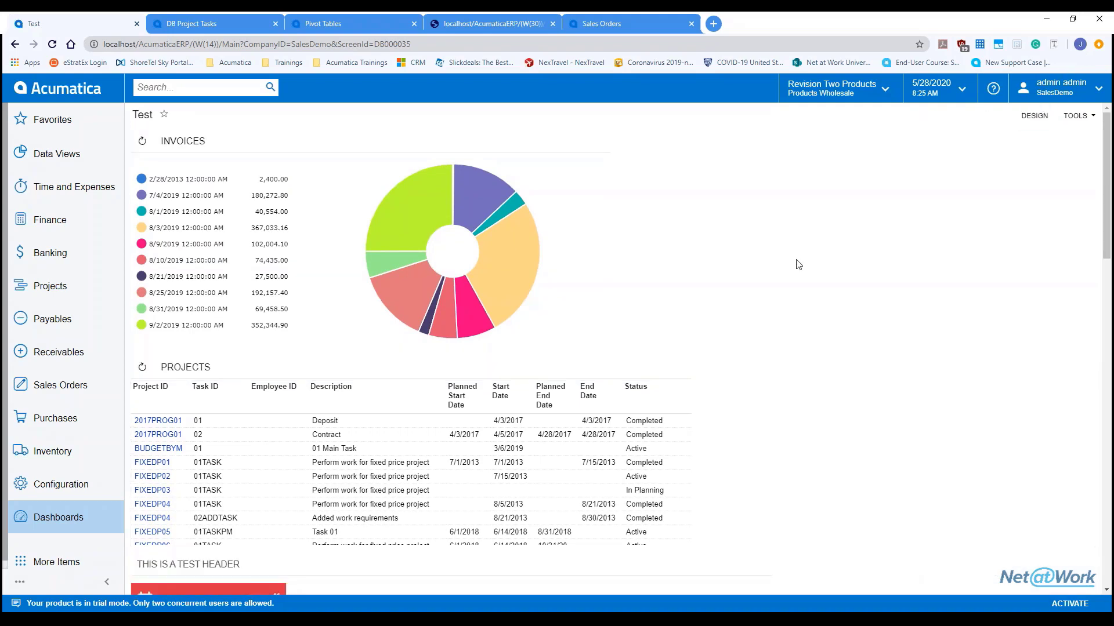
pyautogui.scroll(-5, 339, 354)
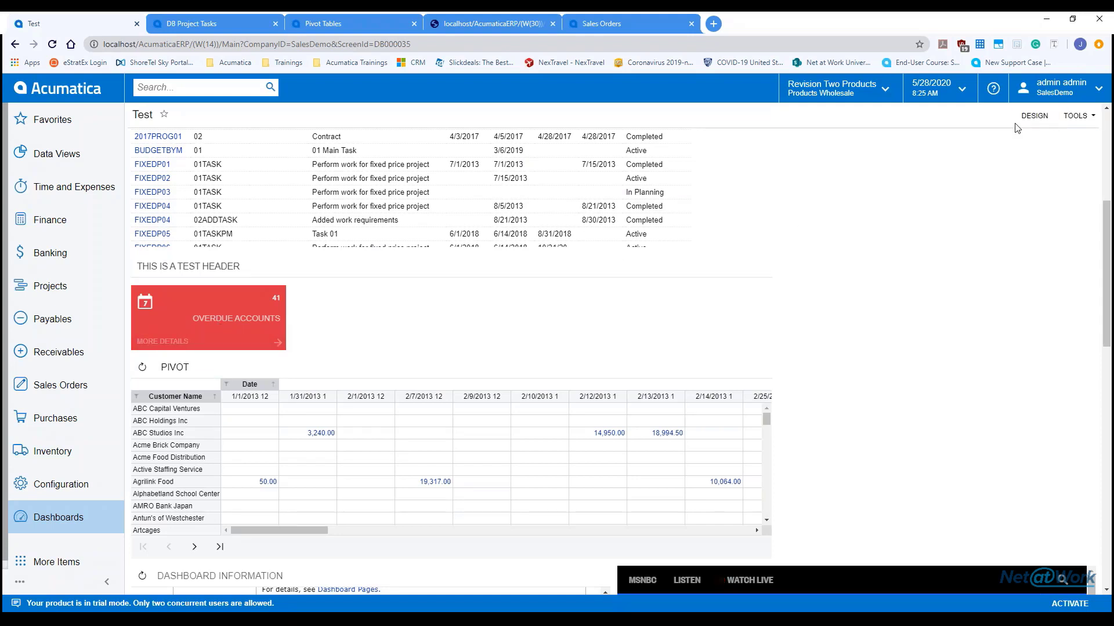
pyautogui.click(1035, 116)
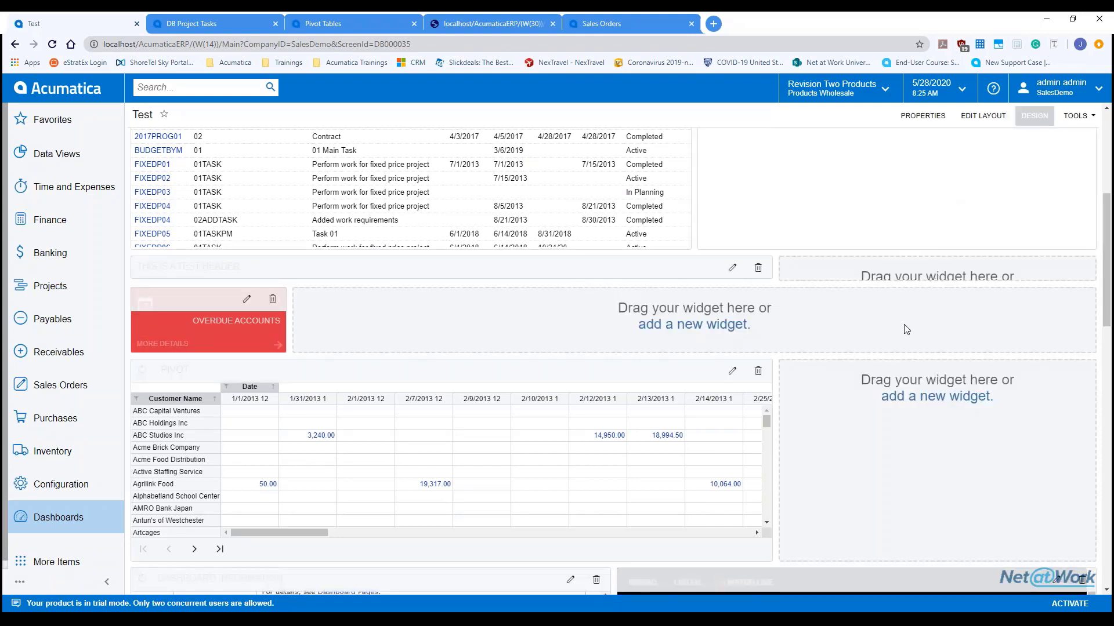
pyautogui.click(726, 326)
pyautogui.click(552, 357)
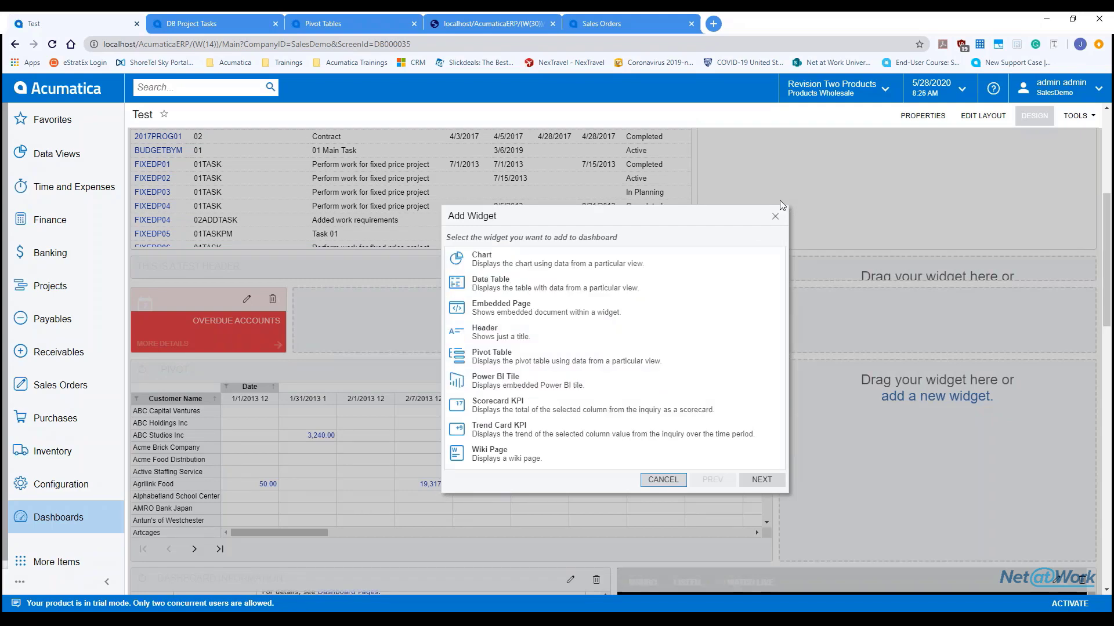
pyautogui.click(776, 216)
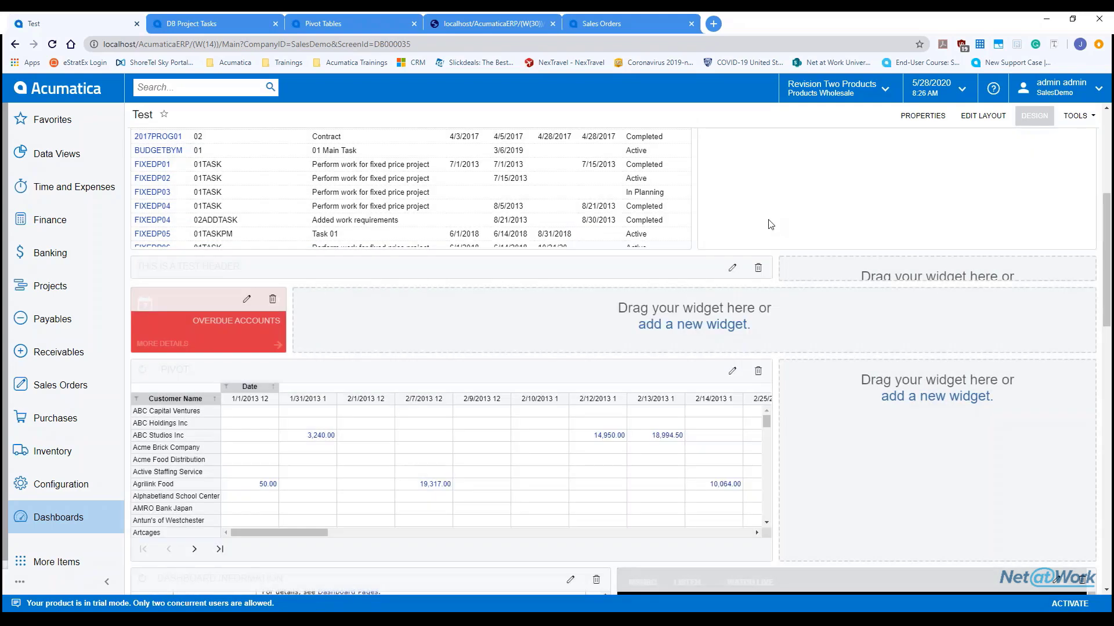
pyautogui.click(247, 298)
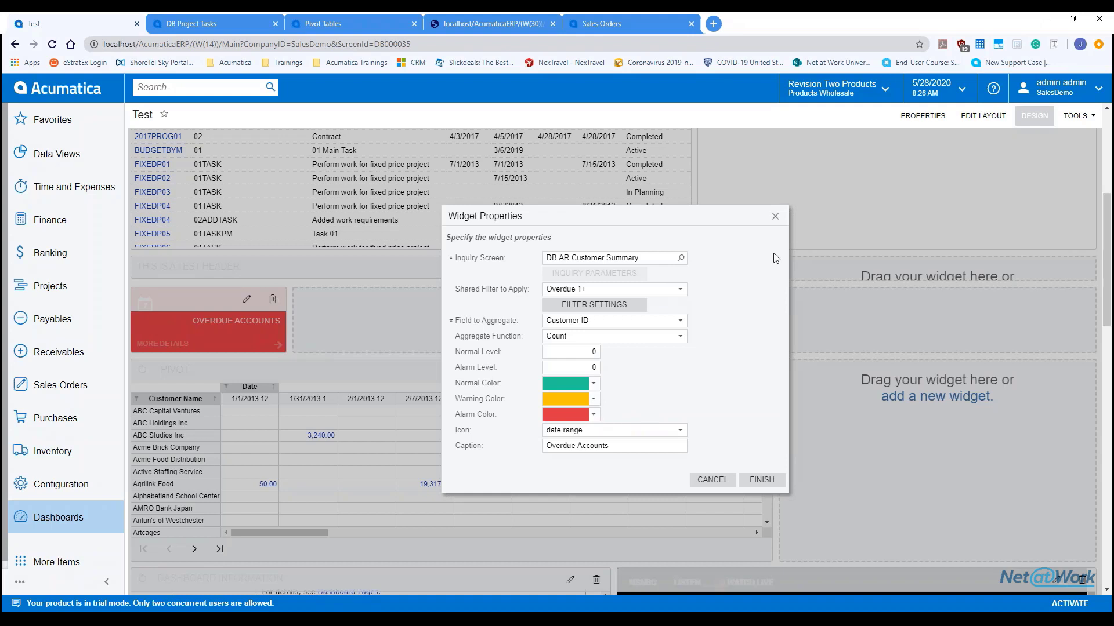
pyautogui.click(776, 218)
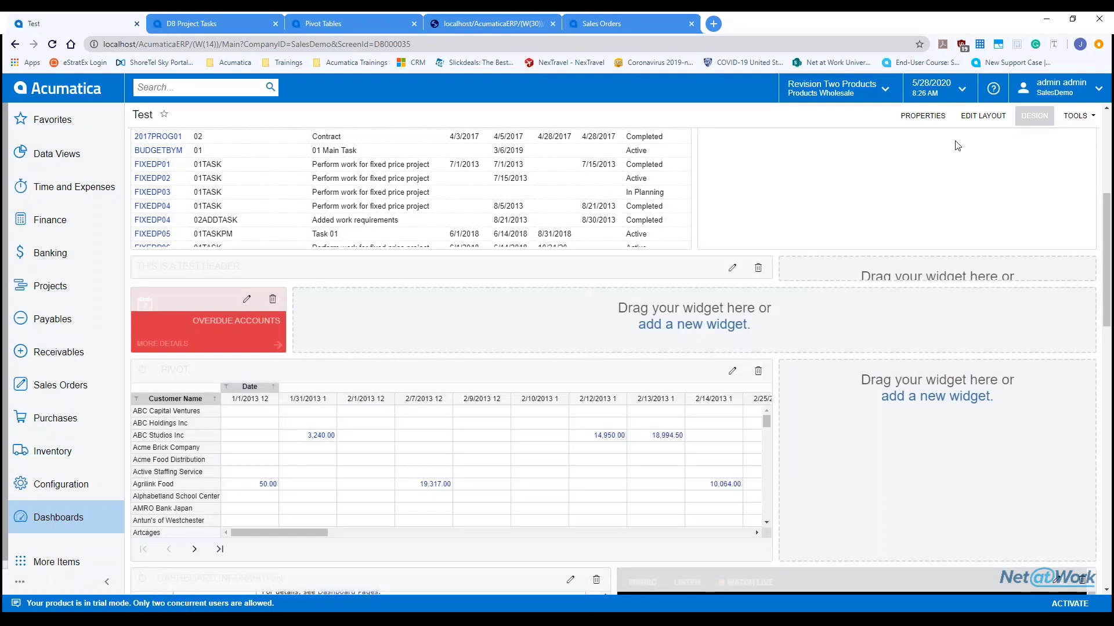
pyautogui.click(1037, 118)
pyautogui.scroll(2, 615, 359)
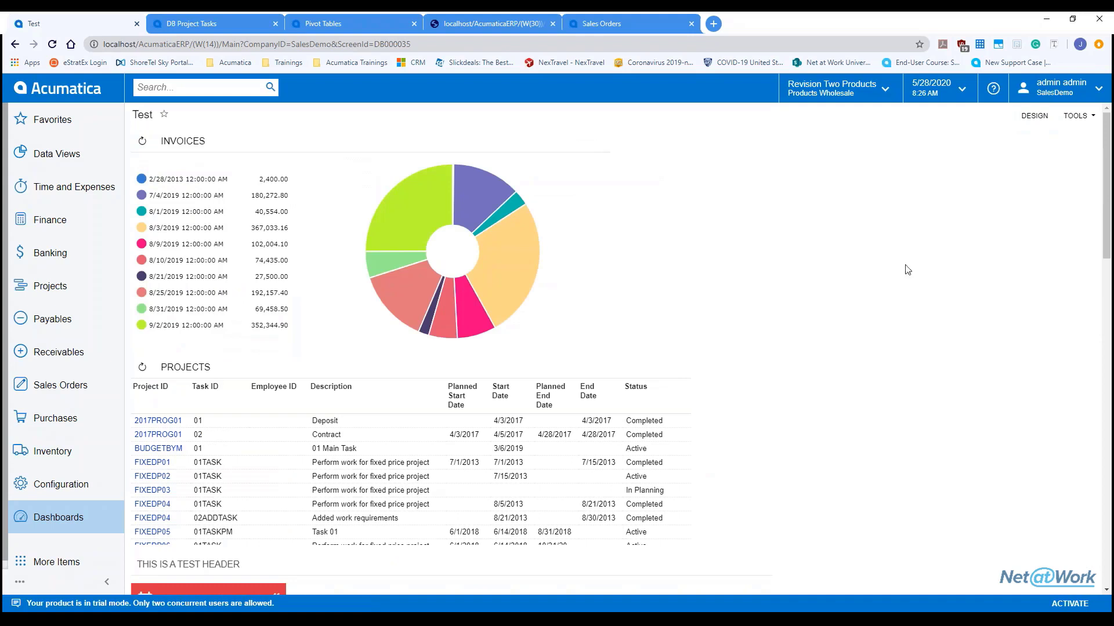
# Step: Search 'users', open the Users screen, and load the administrator's user record
pyautogui.click(173, 88)
pyautogui.write('users')
pyautogui.press('Return')
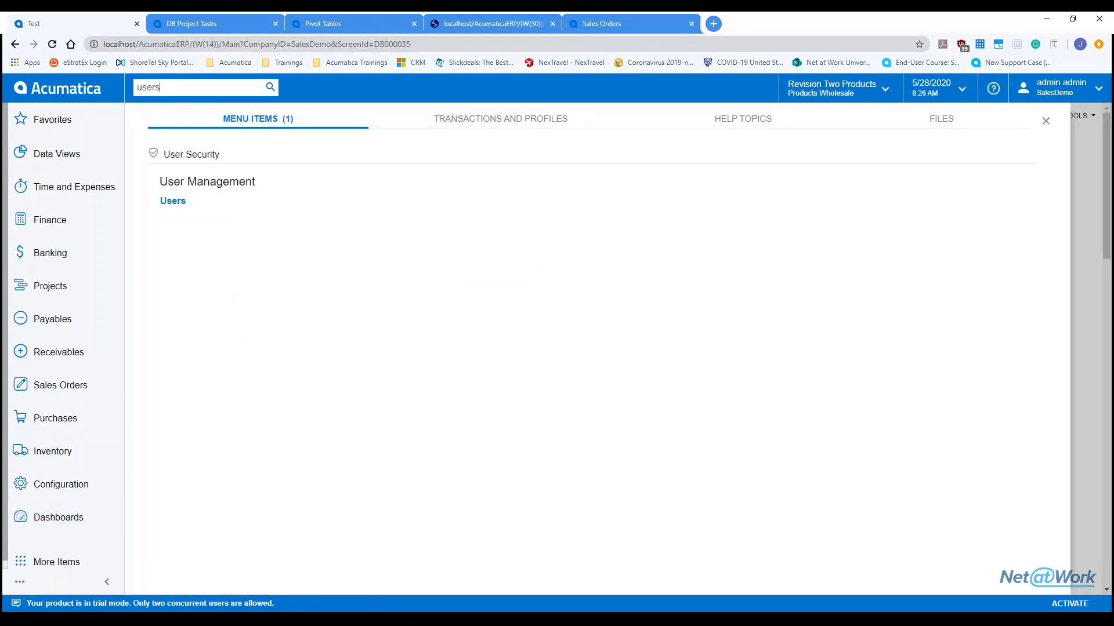
pyautogui.click(178, 203)
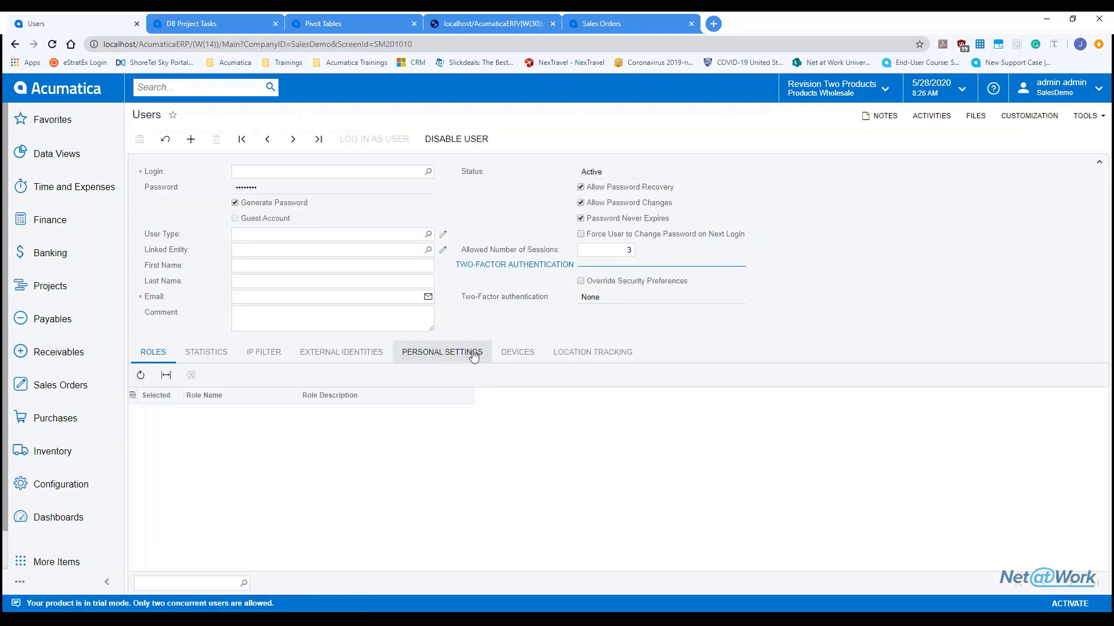
pyautogui.click(428, 171)
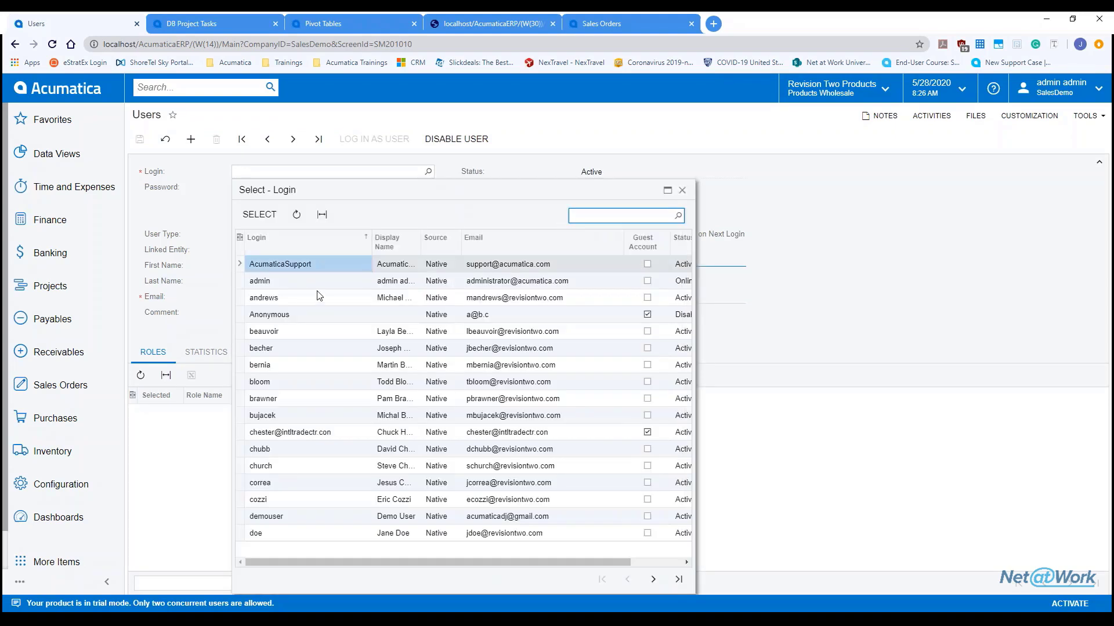
pyautogui.doubleClick(301, 282)
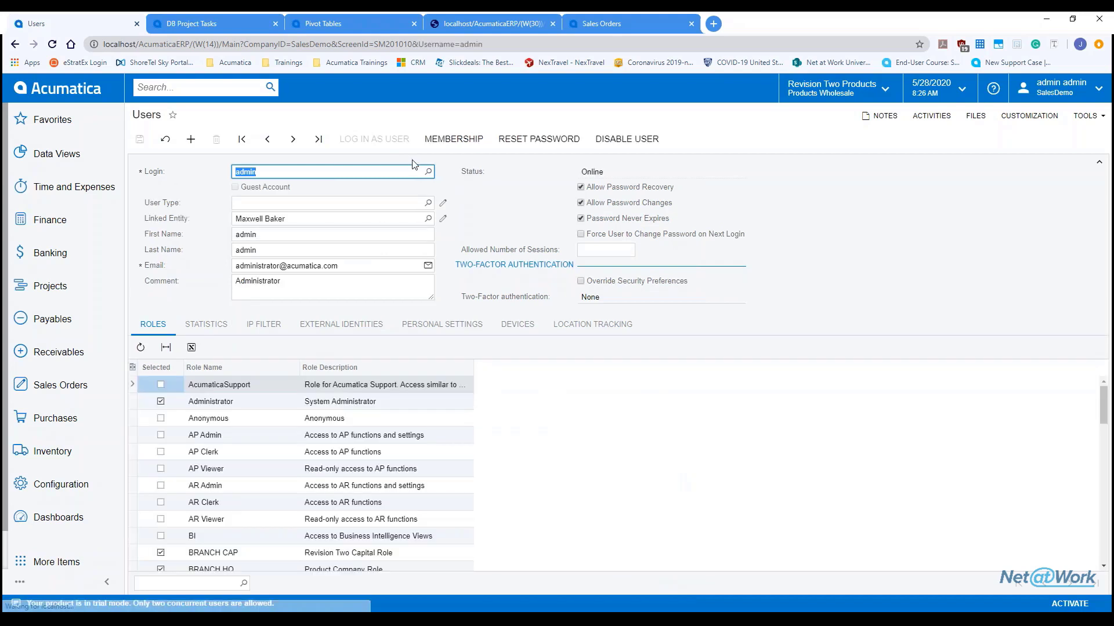
# Step: Set the user's personal Home Page to the Test dashboard
pyautogui.click(426, 325)
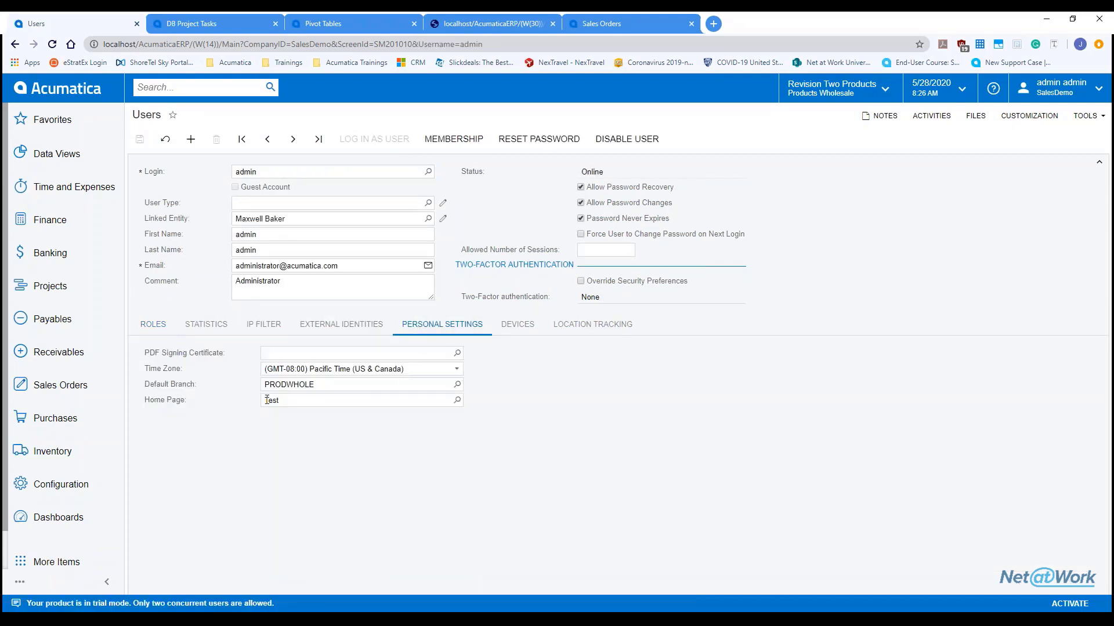
pyautogui.click(457, 401)
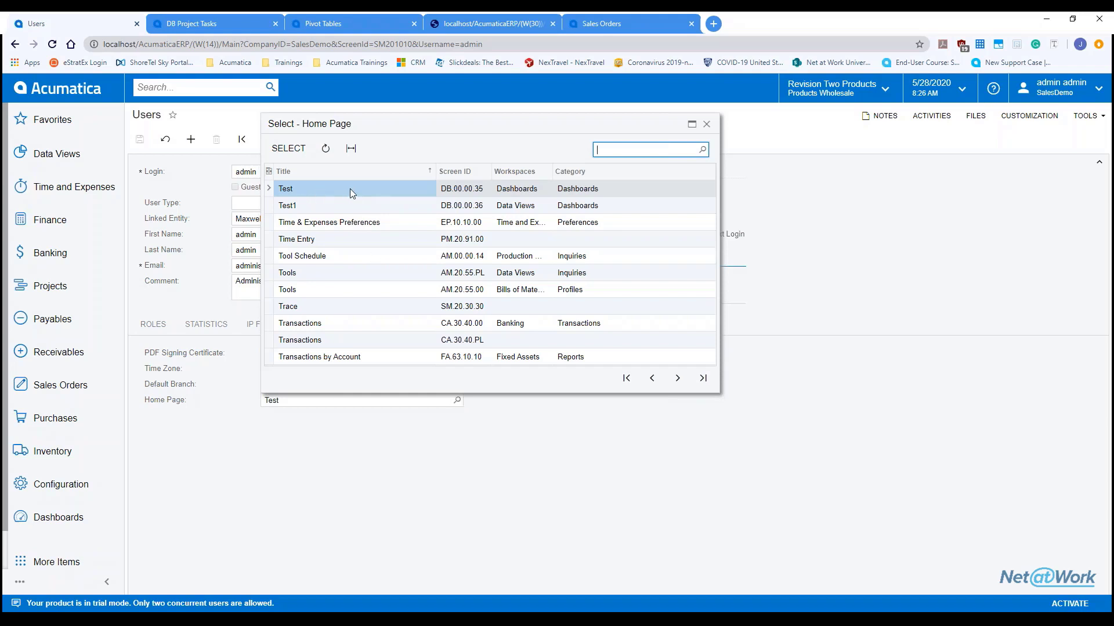
pyautogui.click(706, 124)
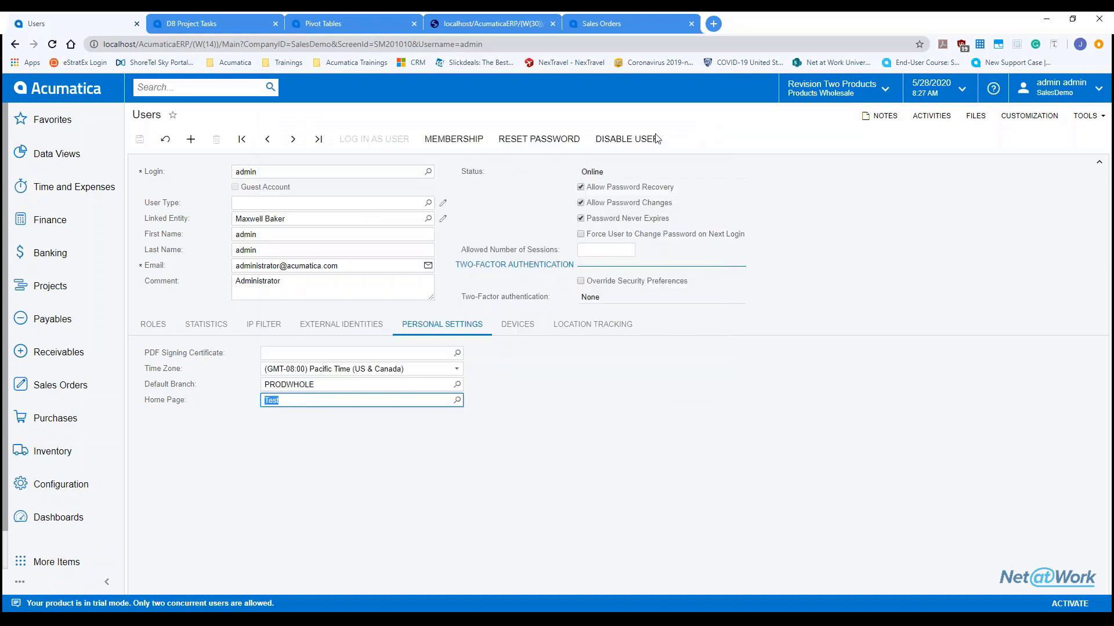
# Step: Load the Acumatica home page to confirm Test, then run PowerPoint's 'Any Questions?' slide show
pyautogui.click(56, 90)
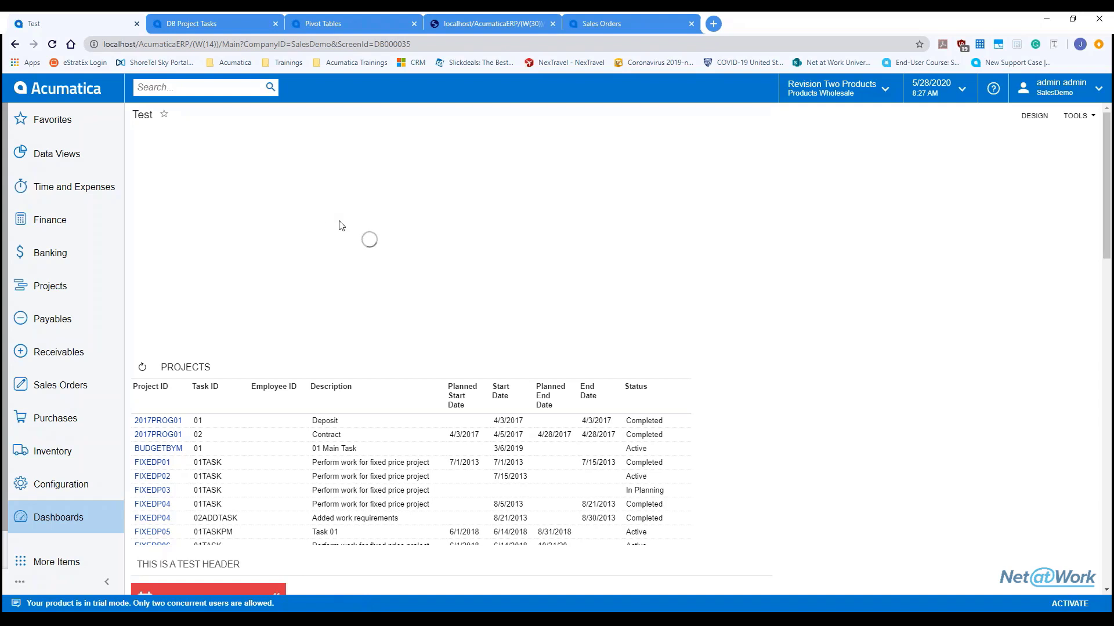
pyautogui.scroll(-8, 435, 286)
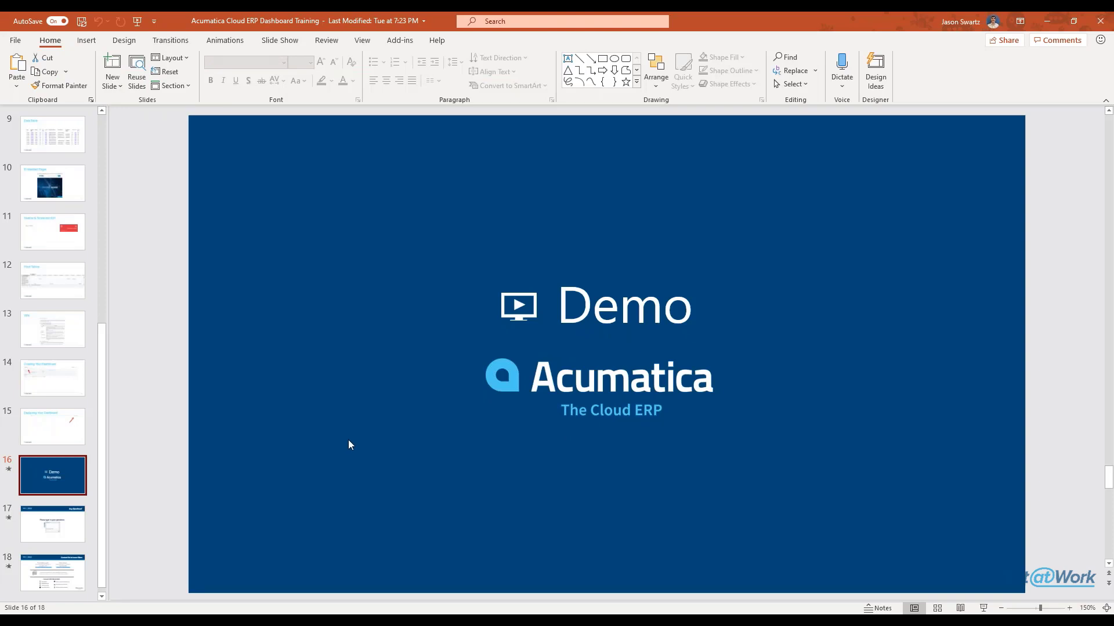
pyautogui.press('pagedown')
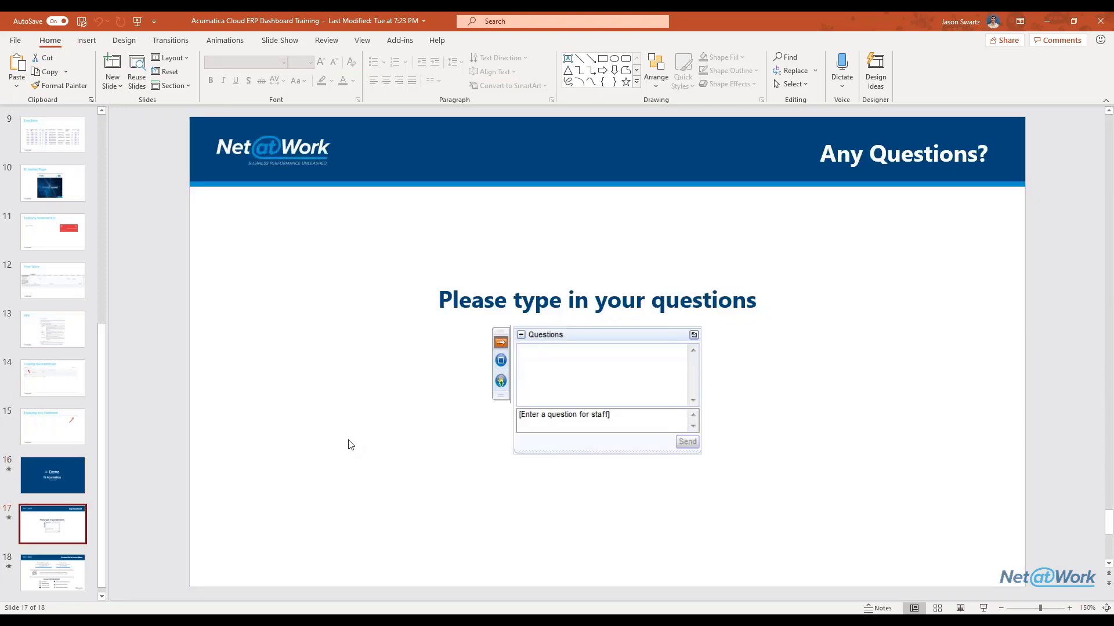
pyautogui.click(983, 608)
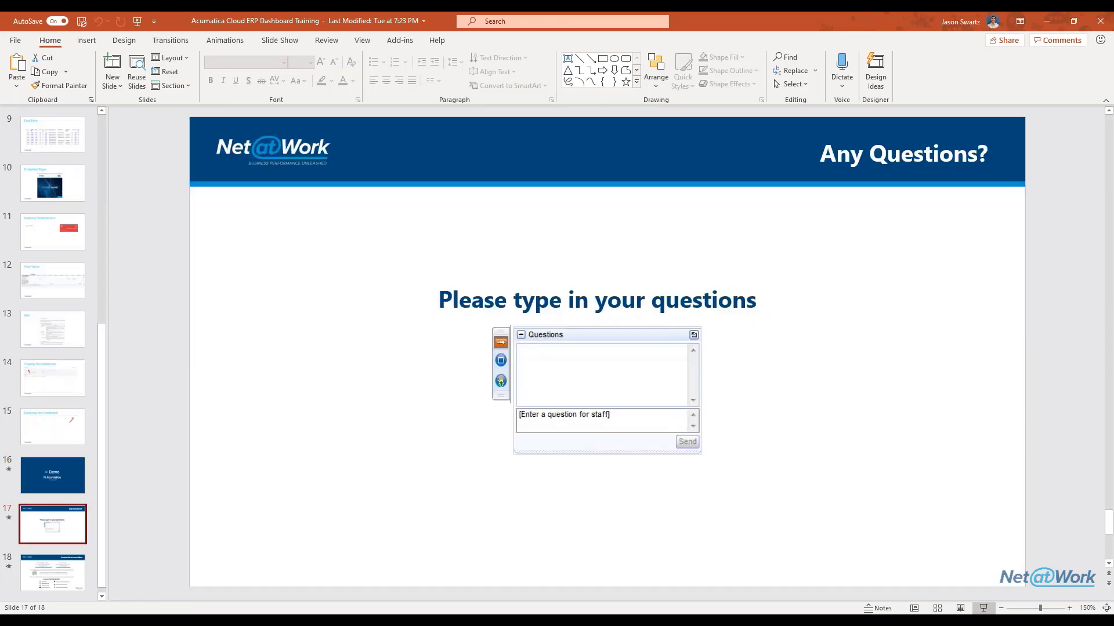